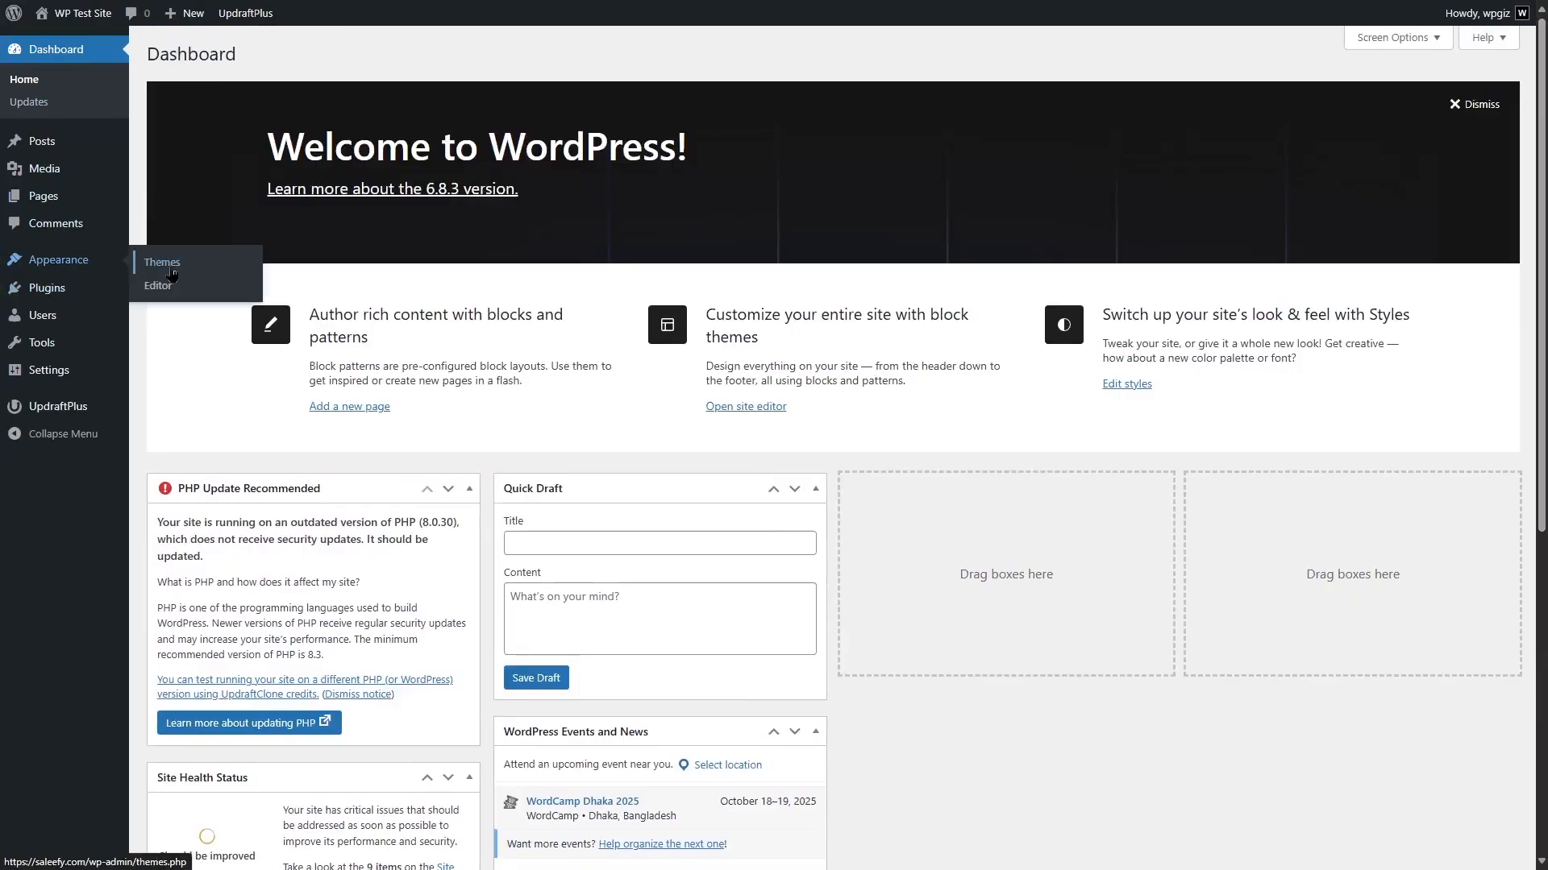
Check the active theme, look over the site's front page, and return to the admin dashboard
click(162, 262)
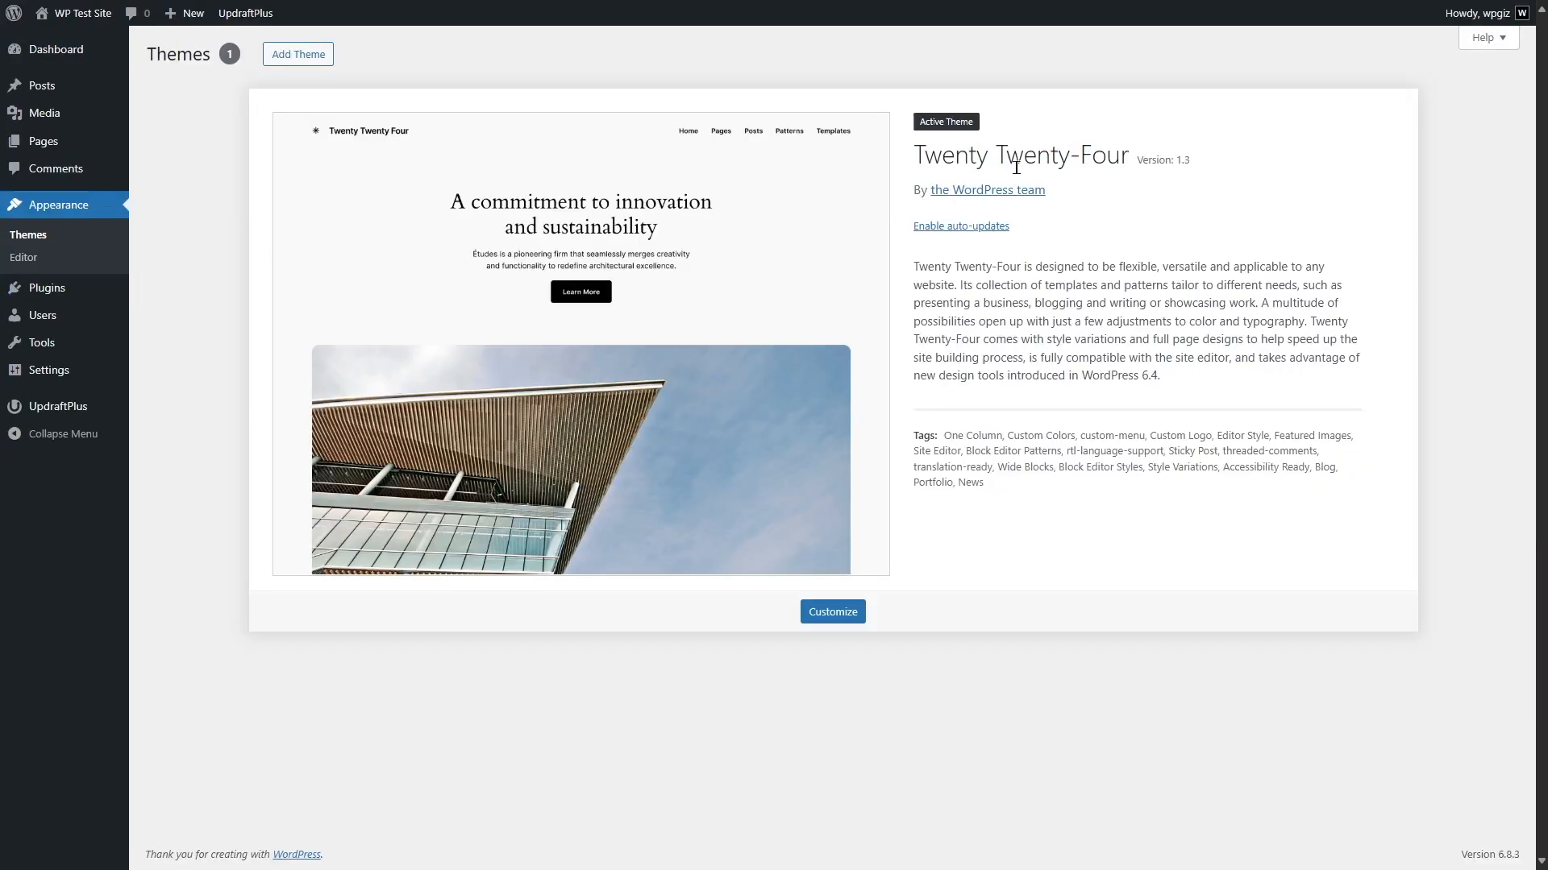
mouse_move(83, 13)
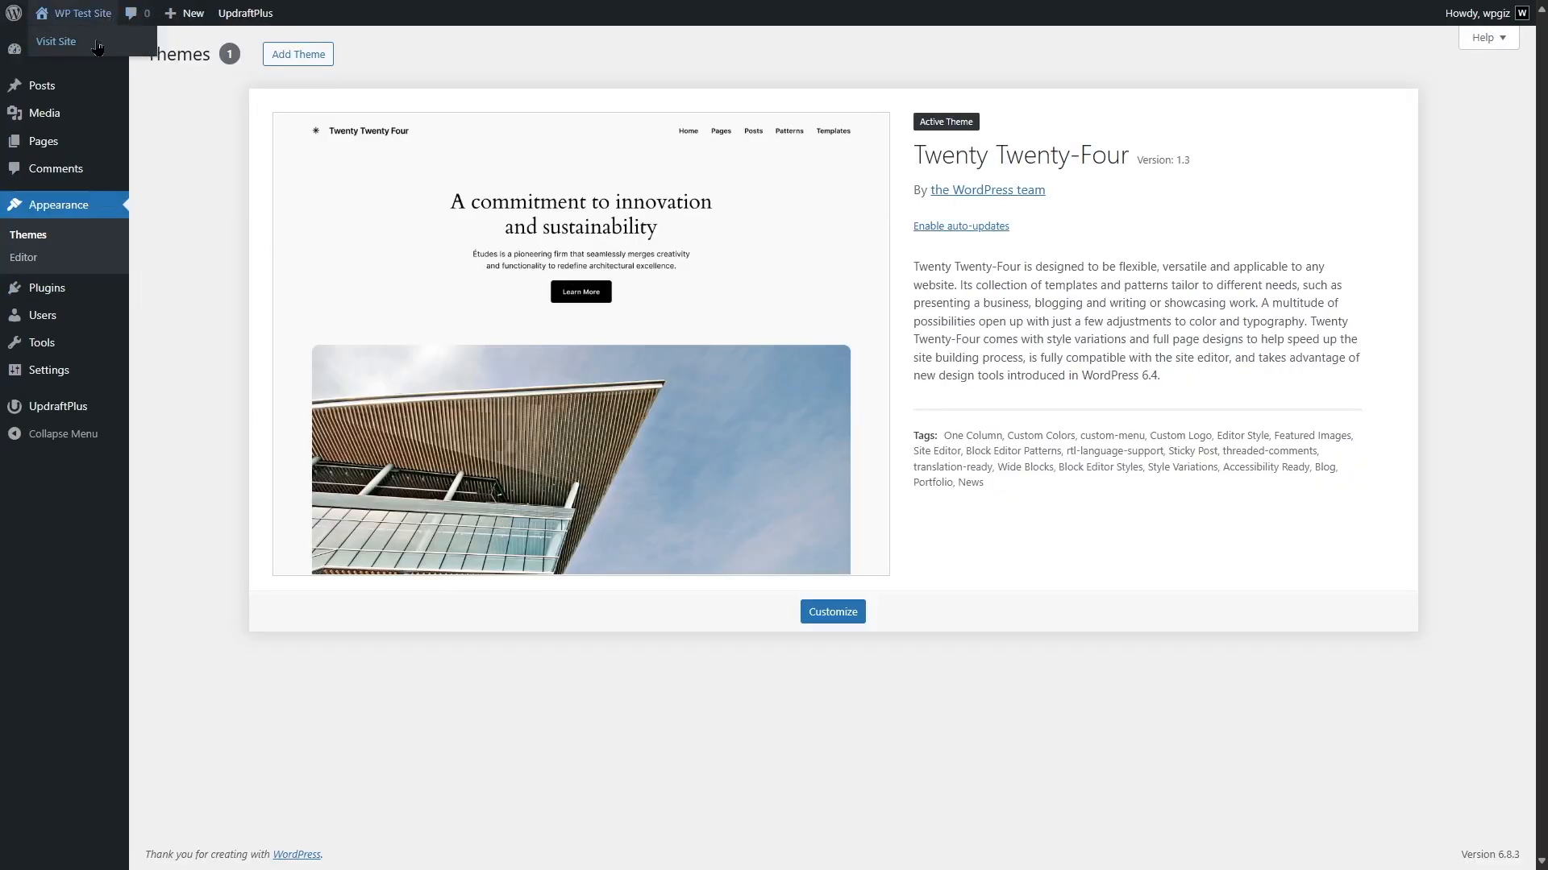
click(98, 46)
scroll(774, 436, down, 15)
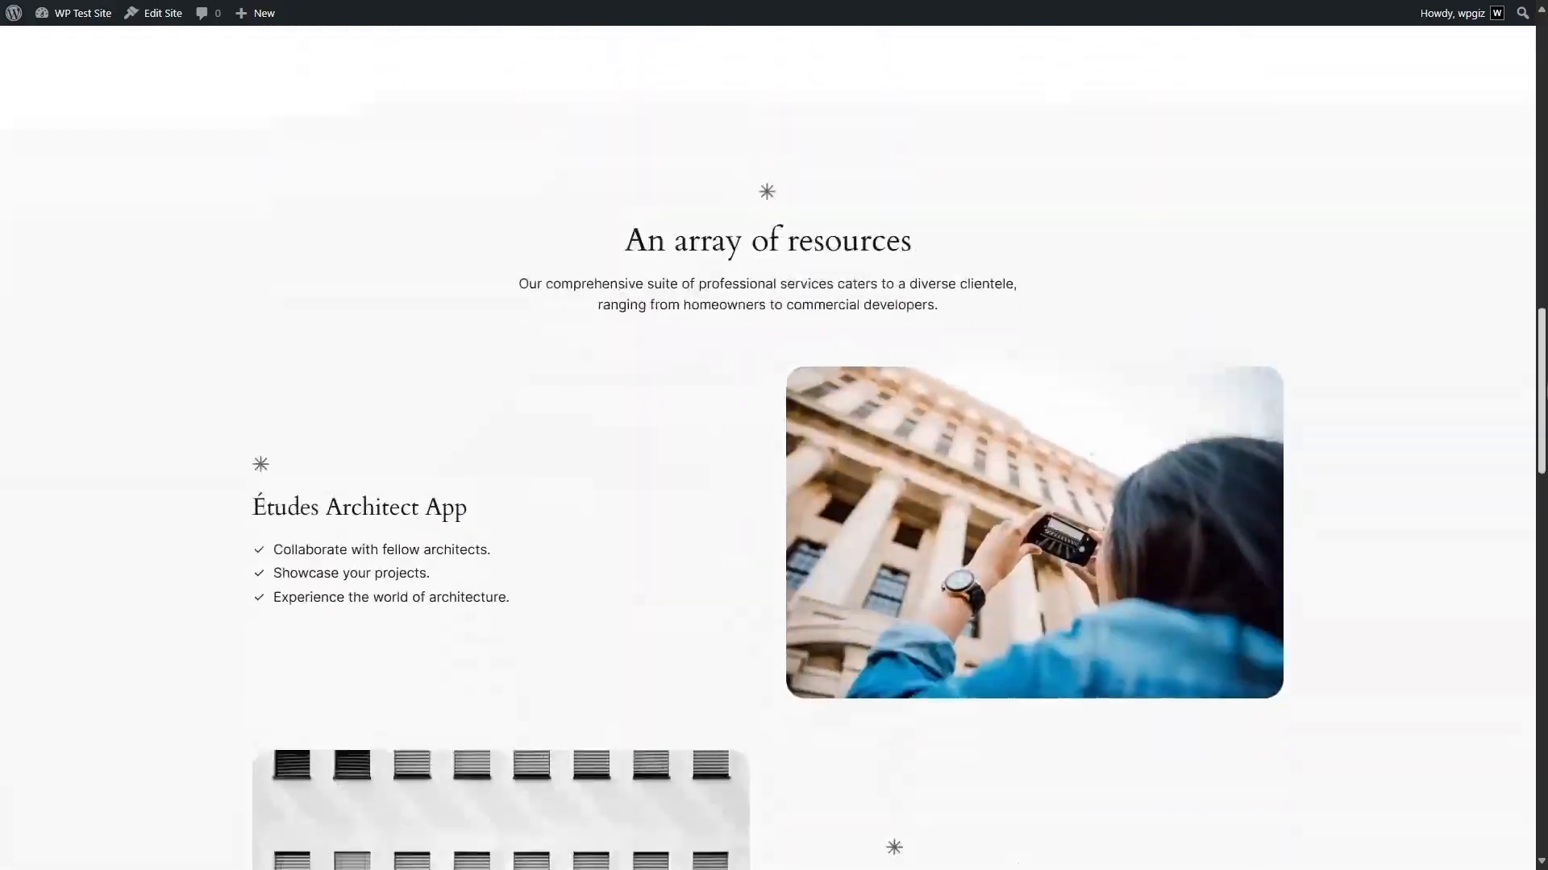
scroll(144, 78, up, 15)
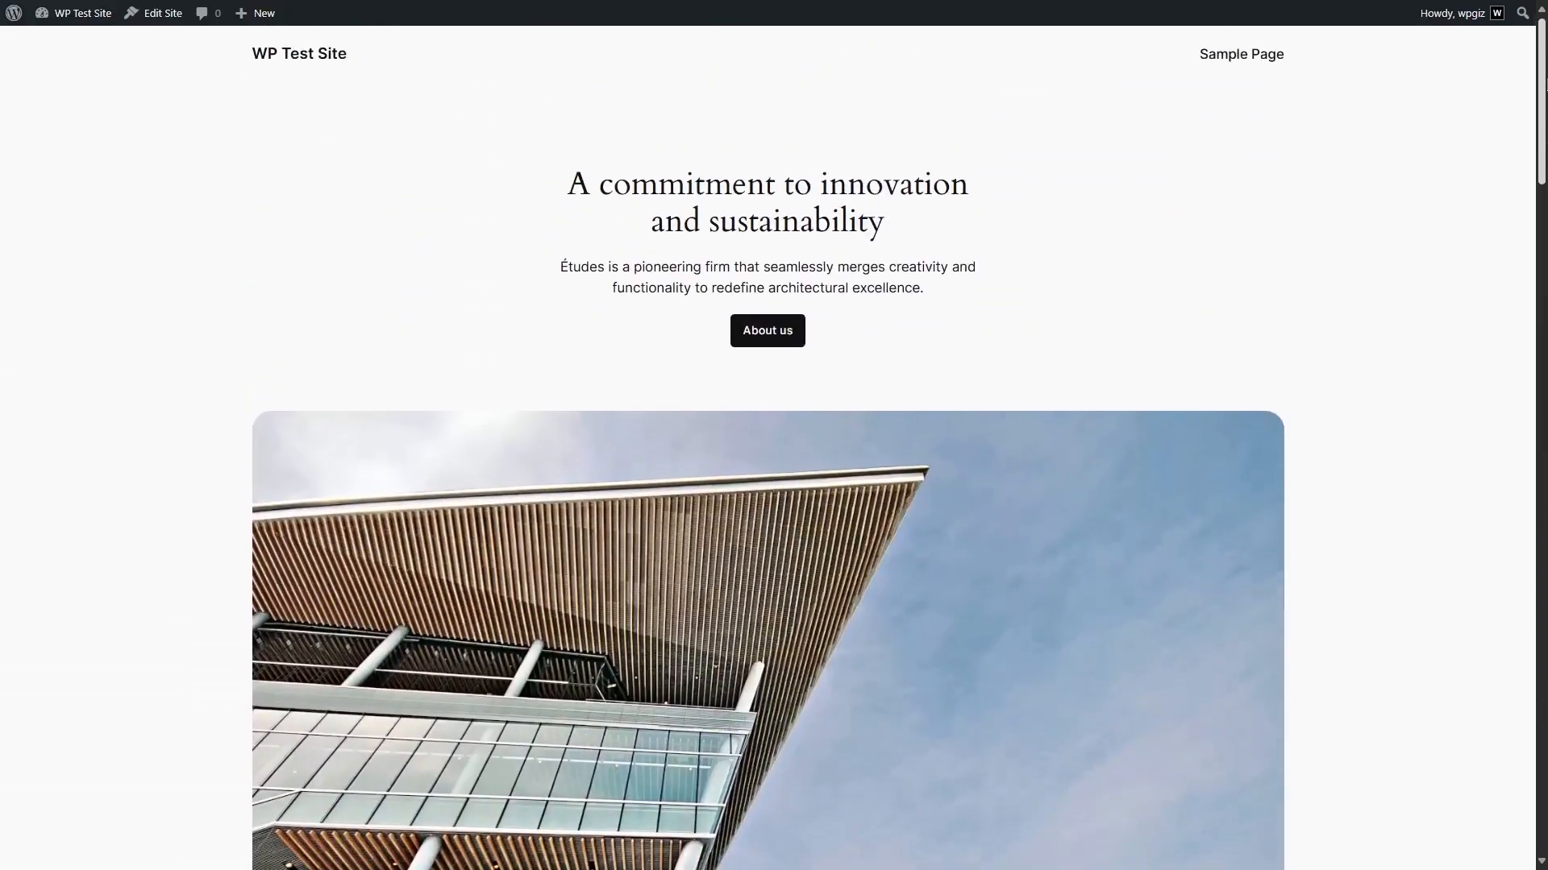
click(87, 37)
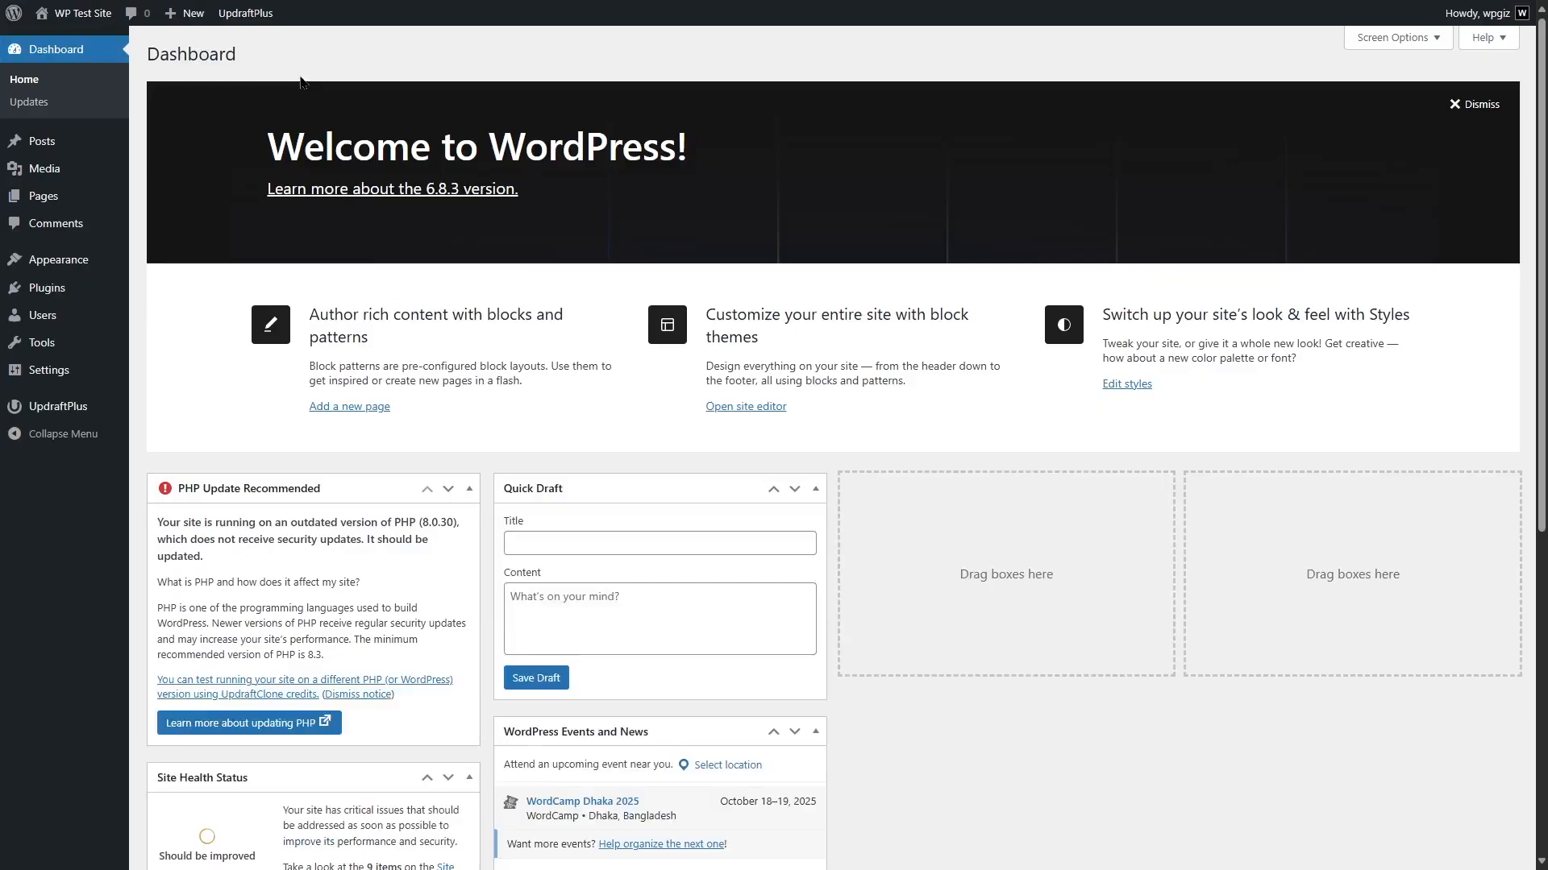
Search the plugin directory for Rank Math, then install and activate the Rank Math SEO plugin
mouse_move(47, 288)
click(158, 320)
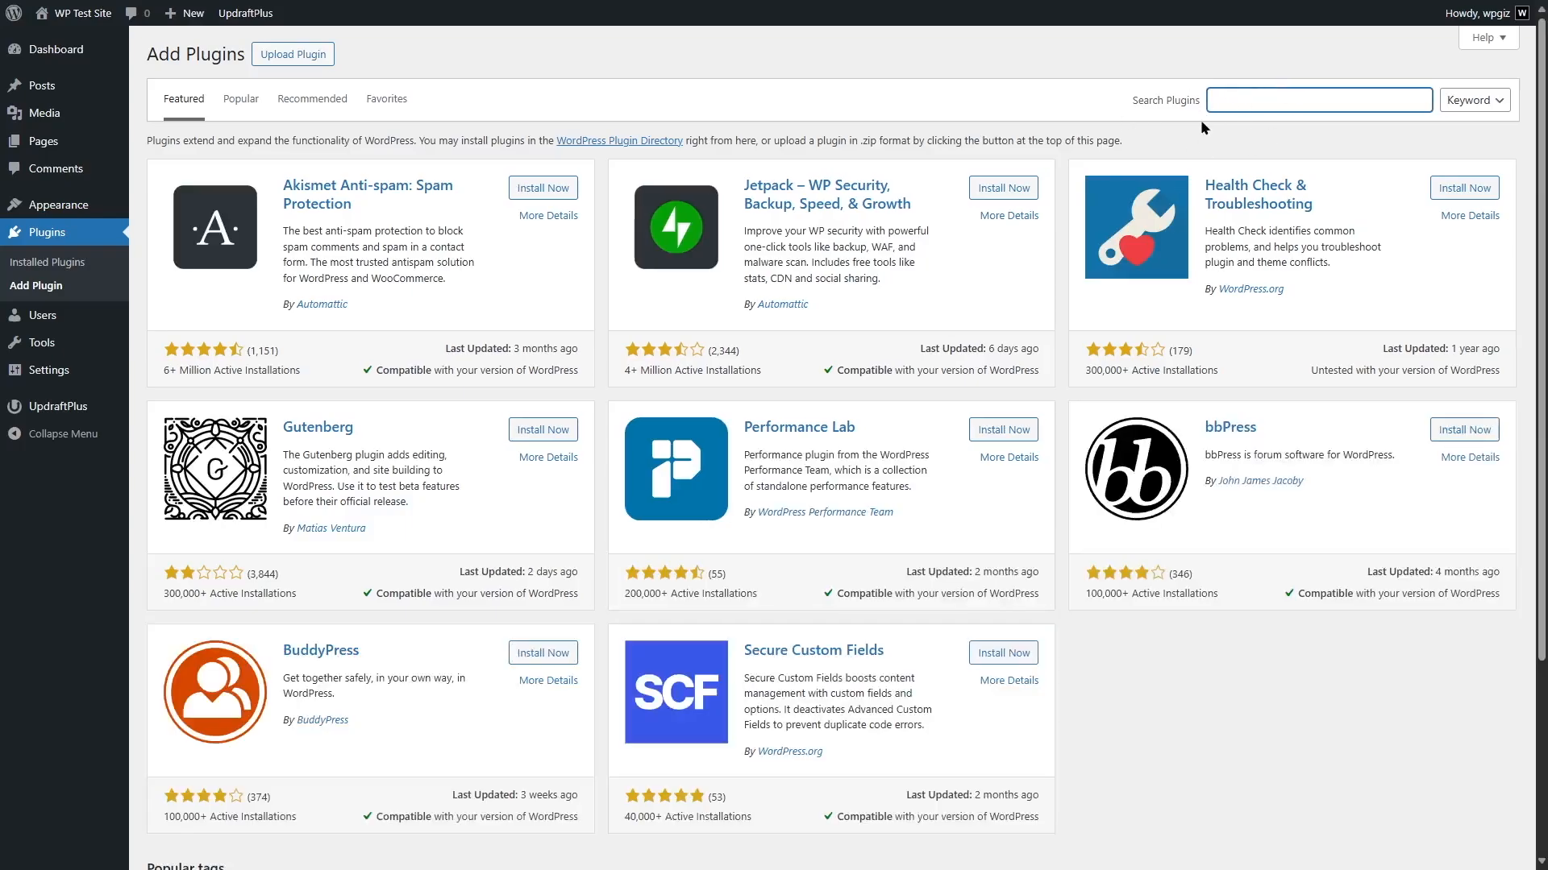
text(Rank Math)
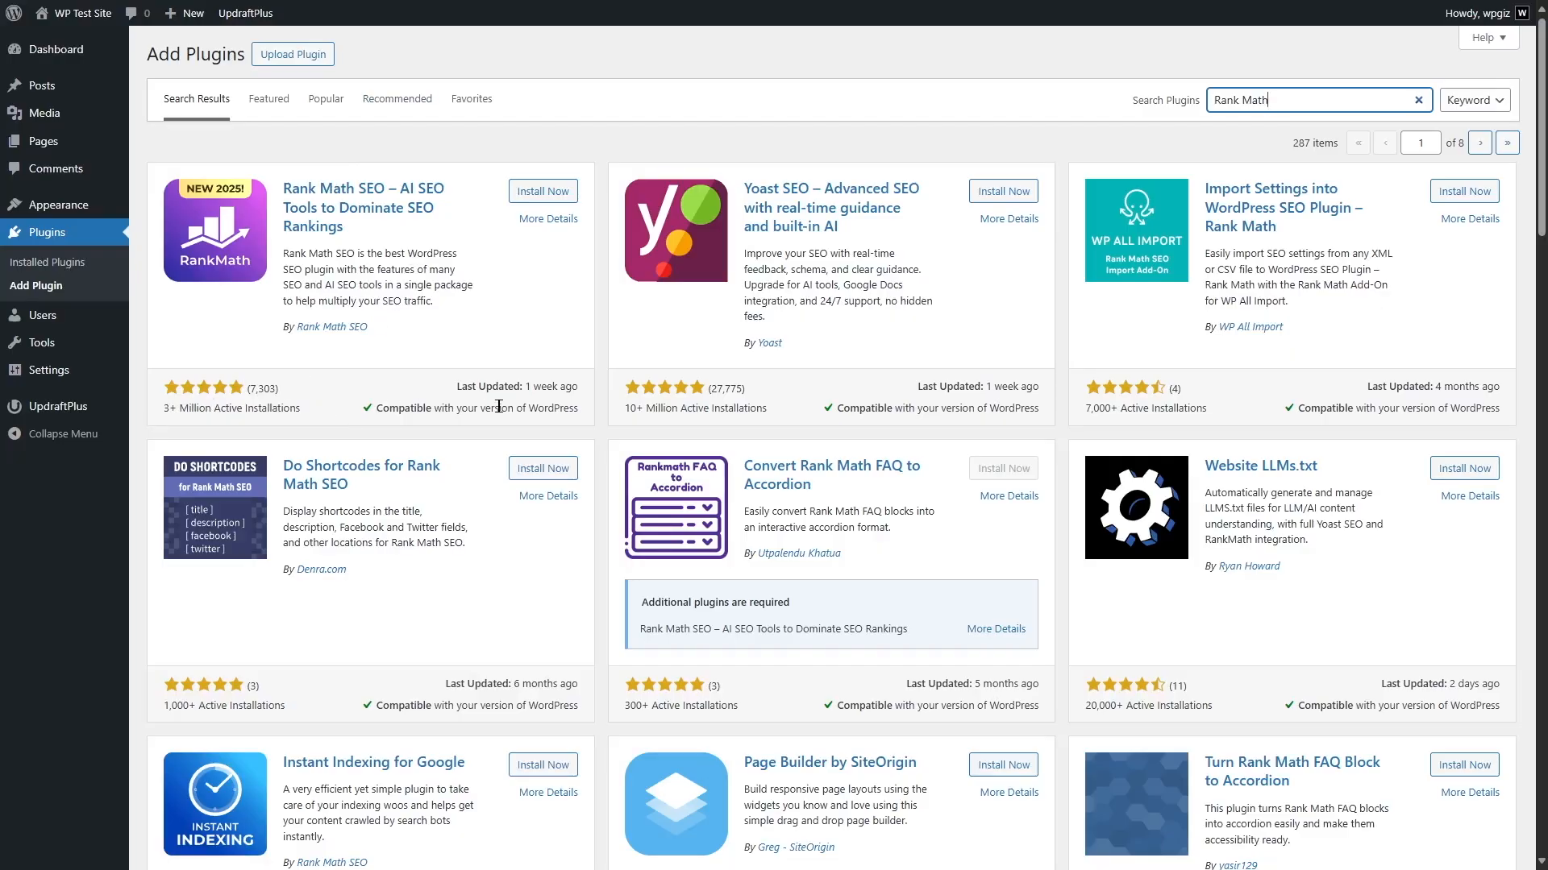
click(543, 195)
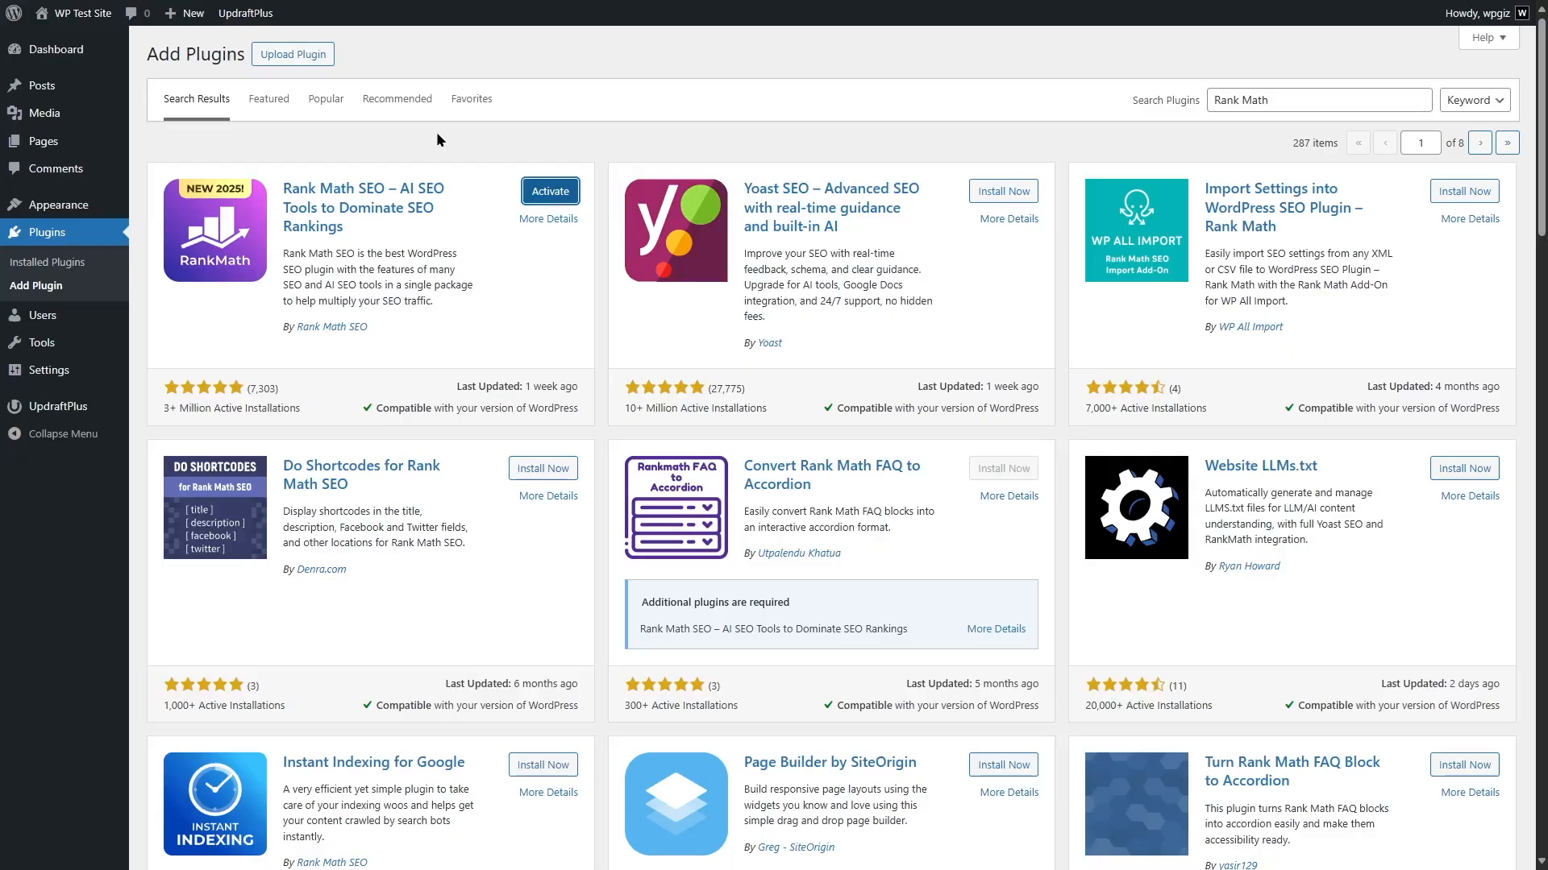
click(548, 192)
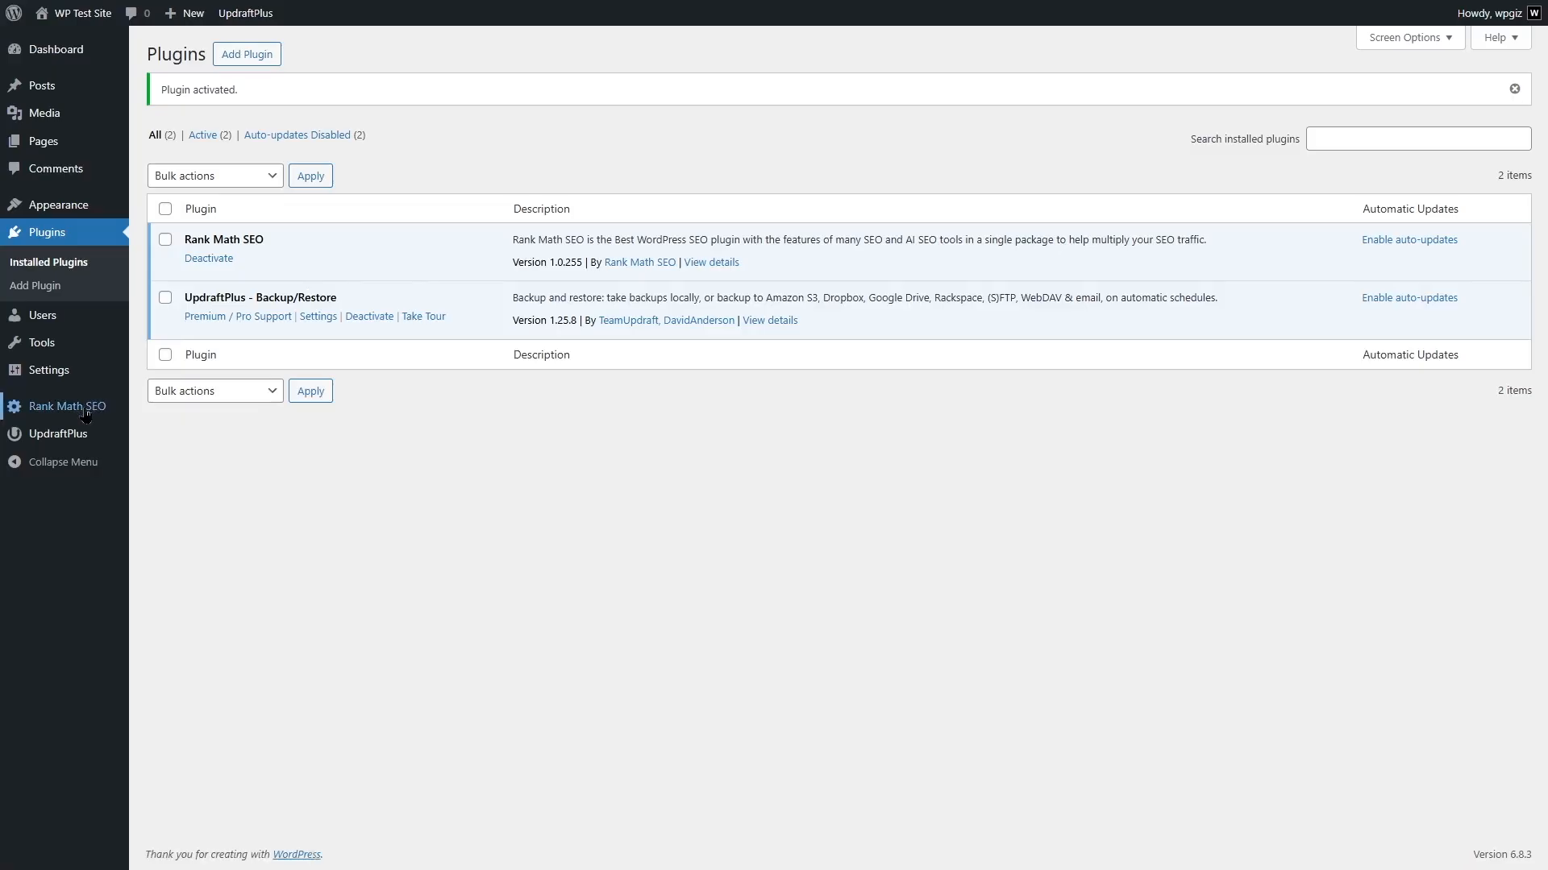
Connect Rank Math SEO to a free account through WordPress.com, approve the login, and activate the Rank Math Free Plan for the site
click(33, 414)
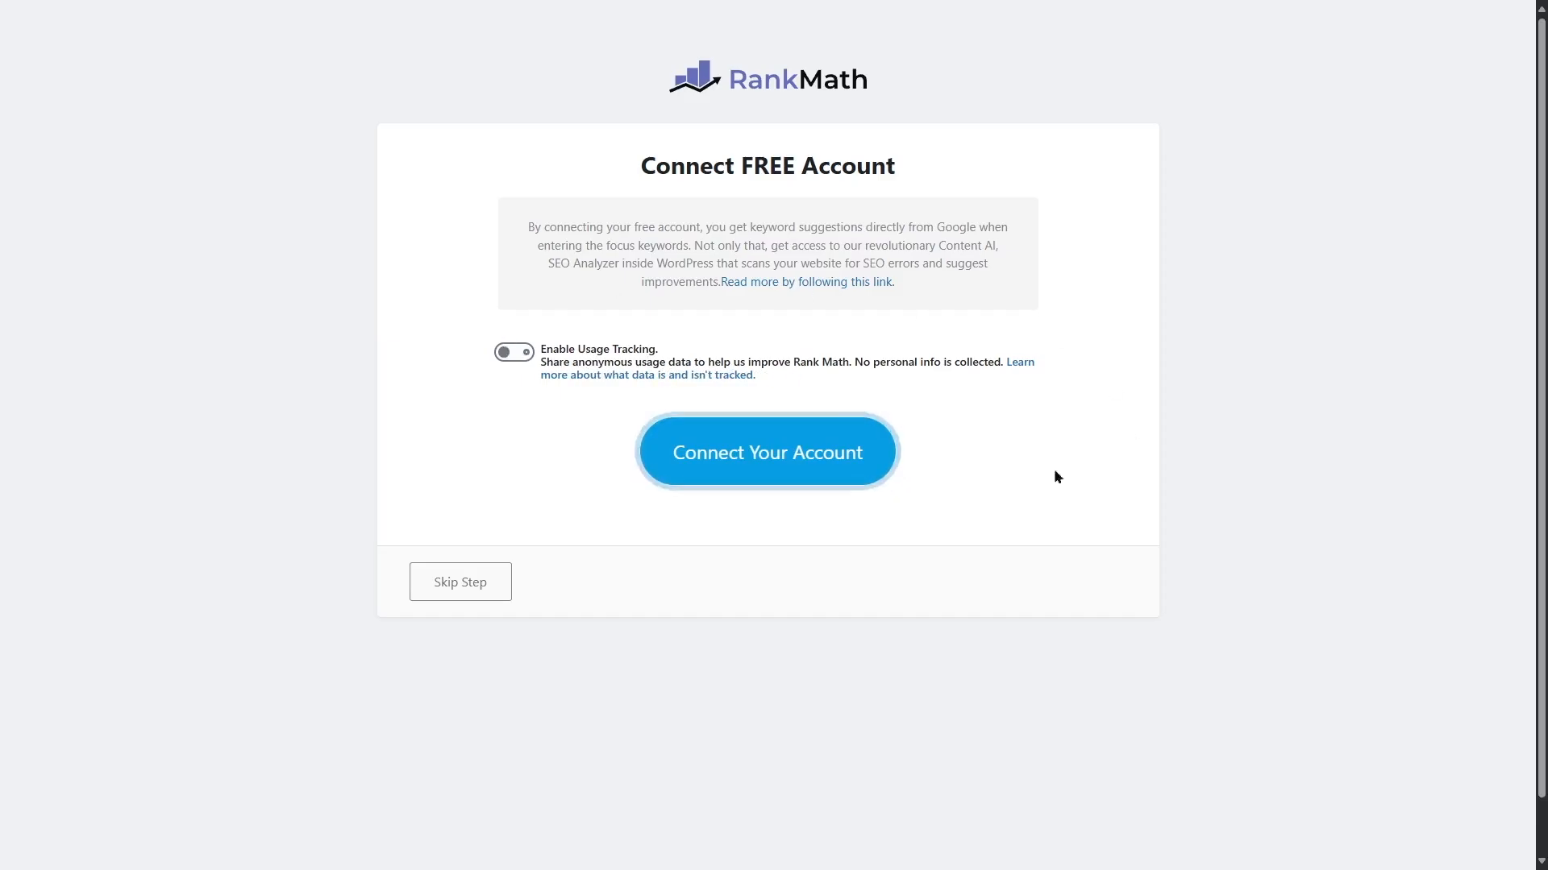
click(520, 355)
click(500, 353)
click(810, 461)
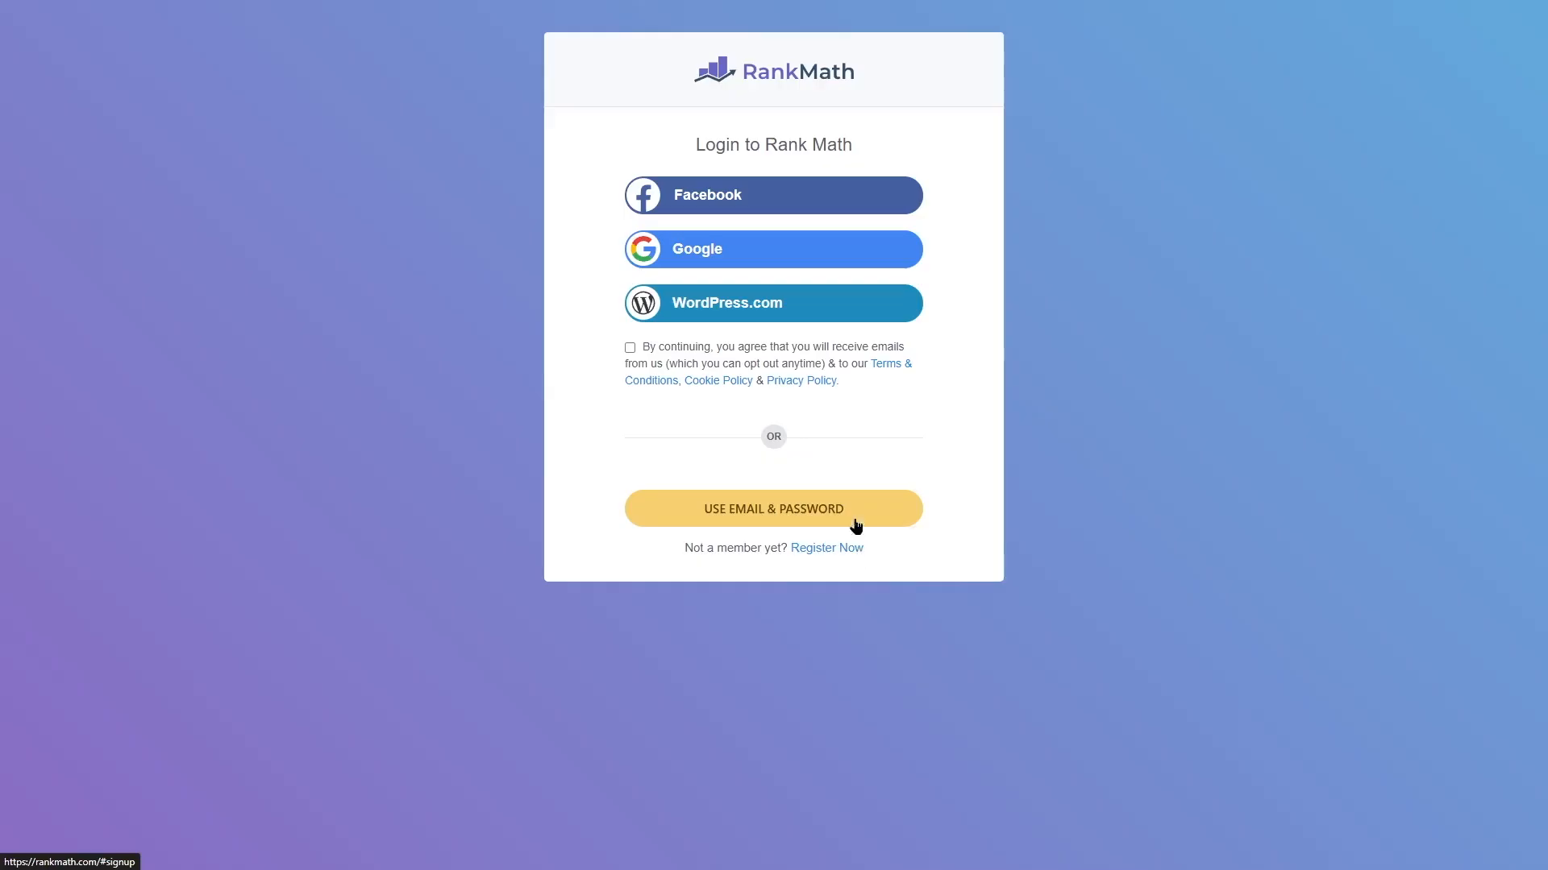
click(745, 310)
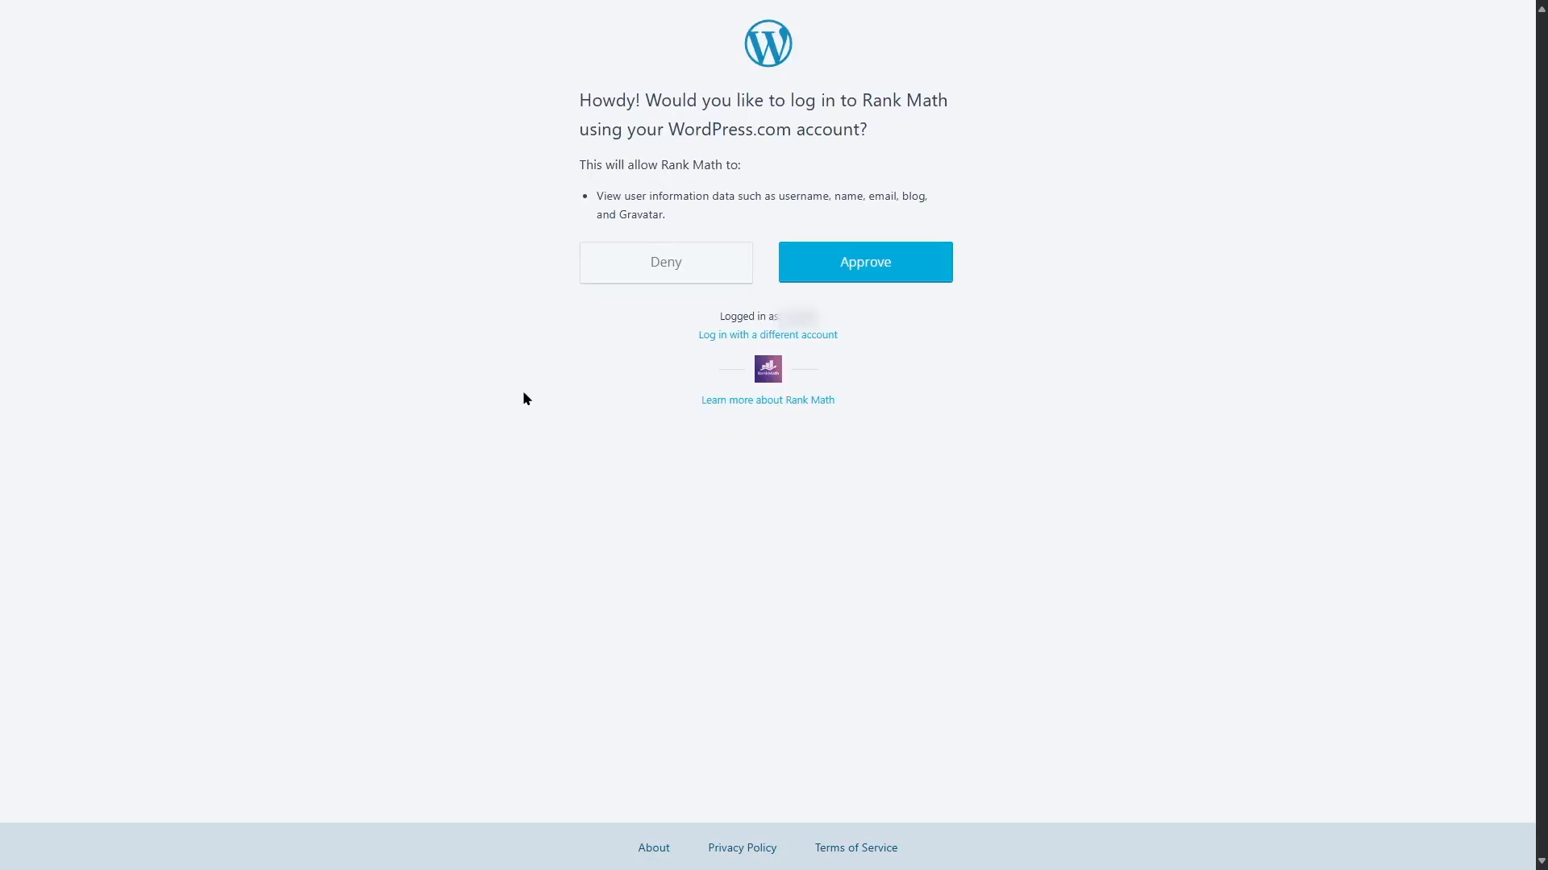
click(871, 279)
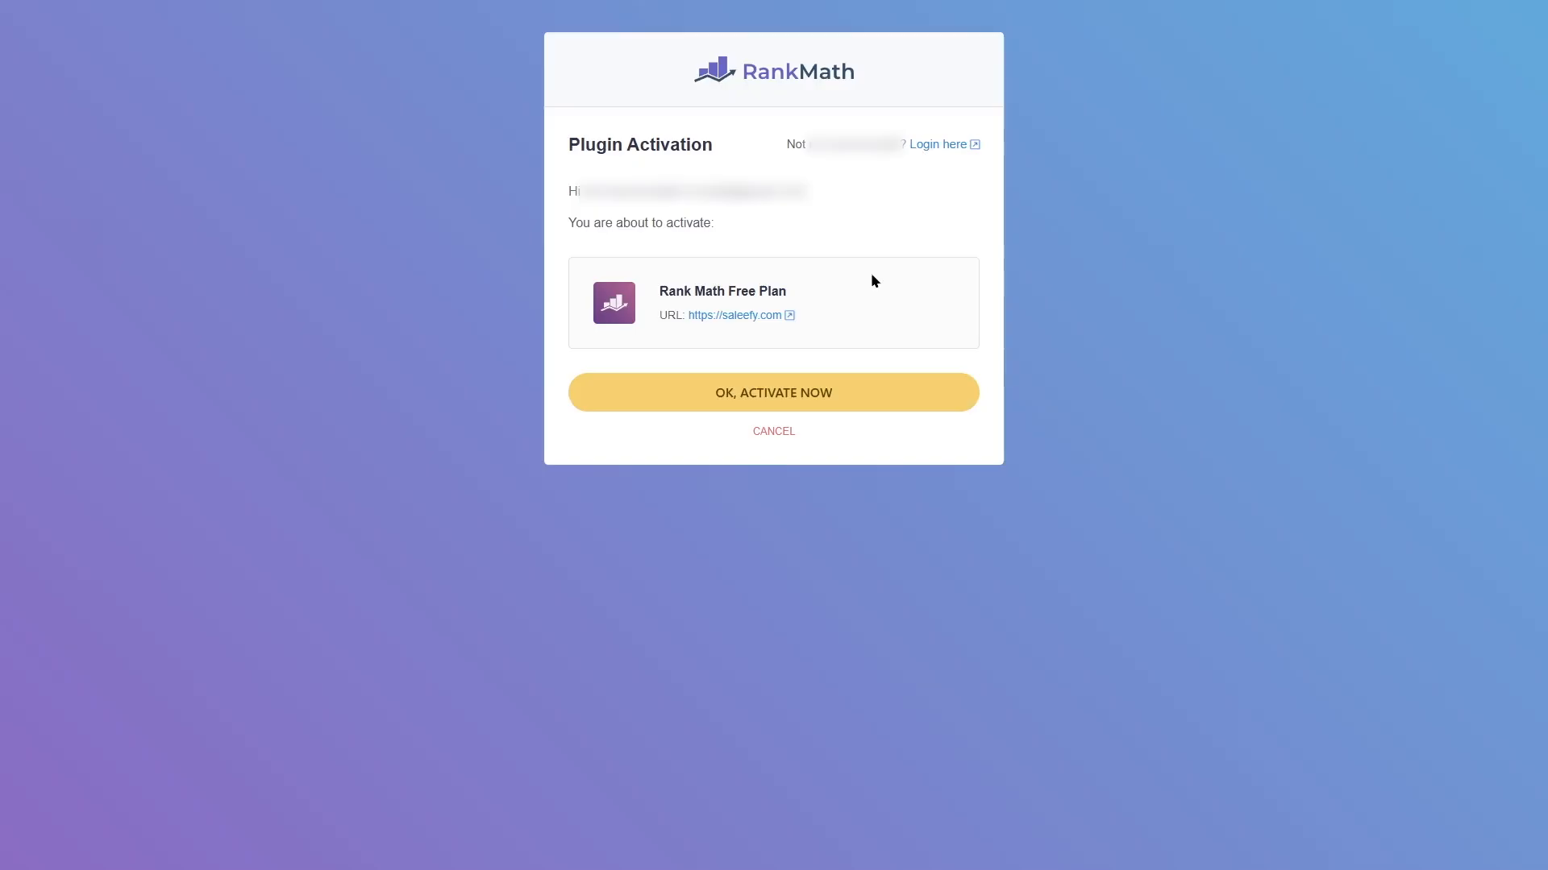
click(827, 399)
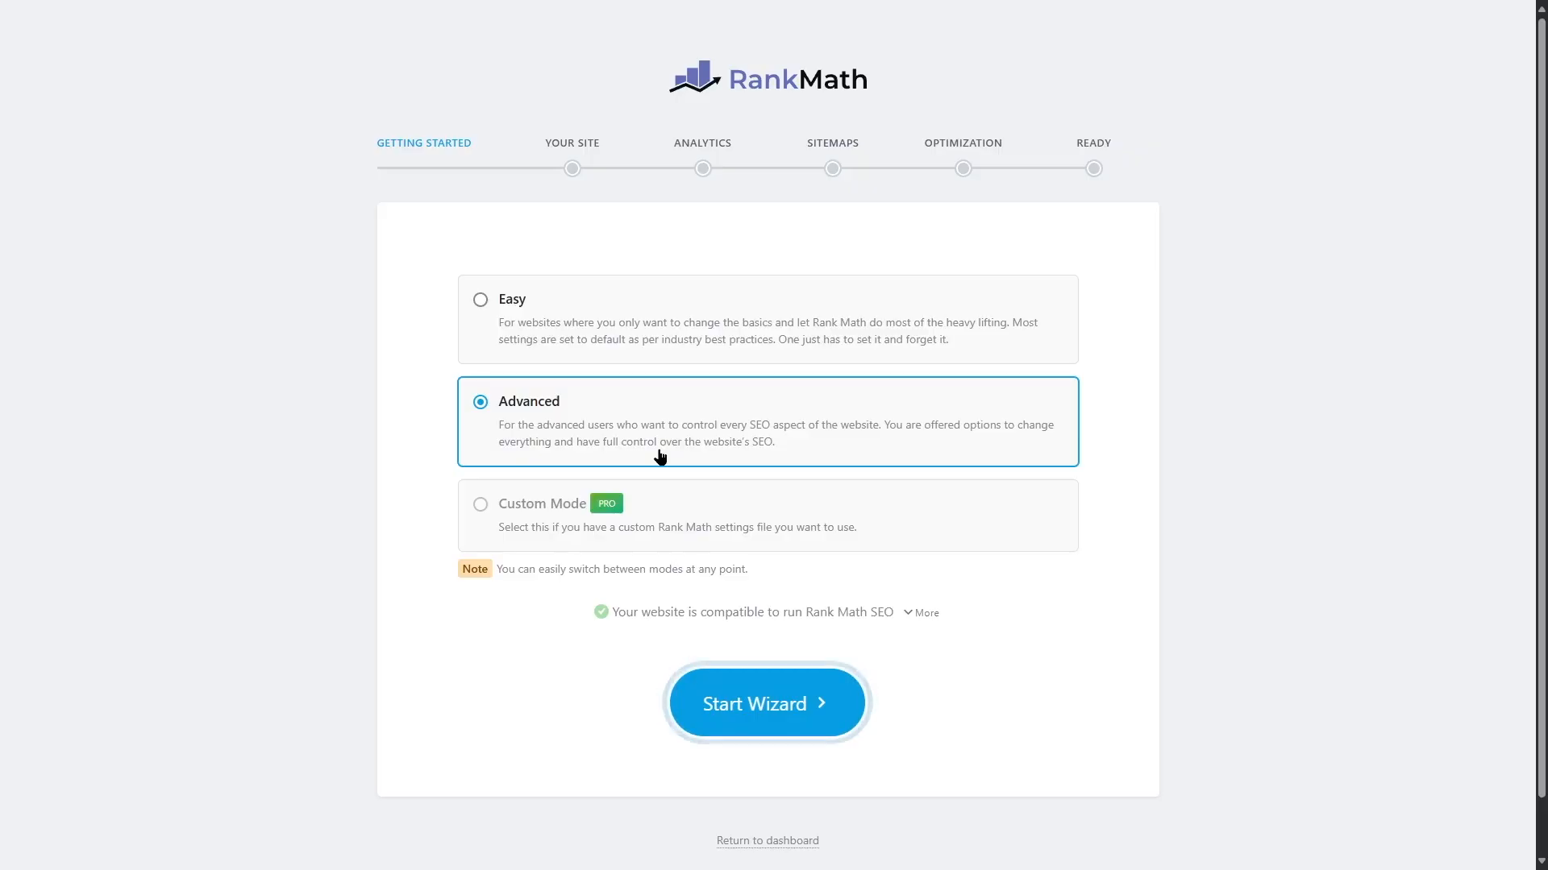
Start the Rank Math setup wizard in Easy mode and choose Personal Blog as the site type
click(580, 316)
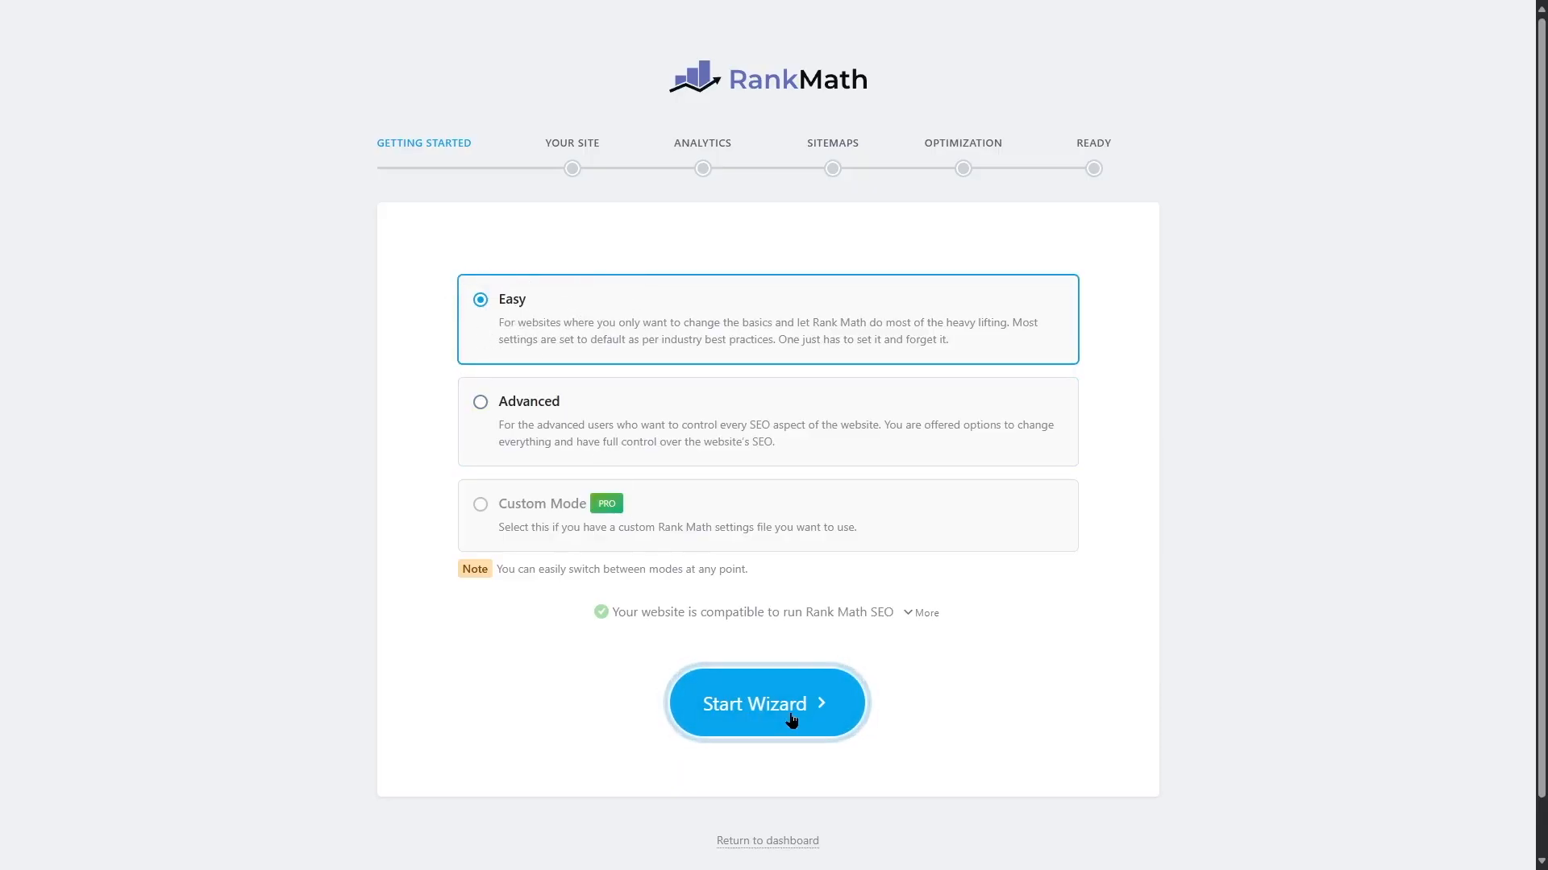
click(764, 723)
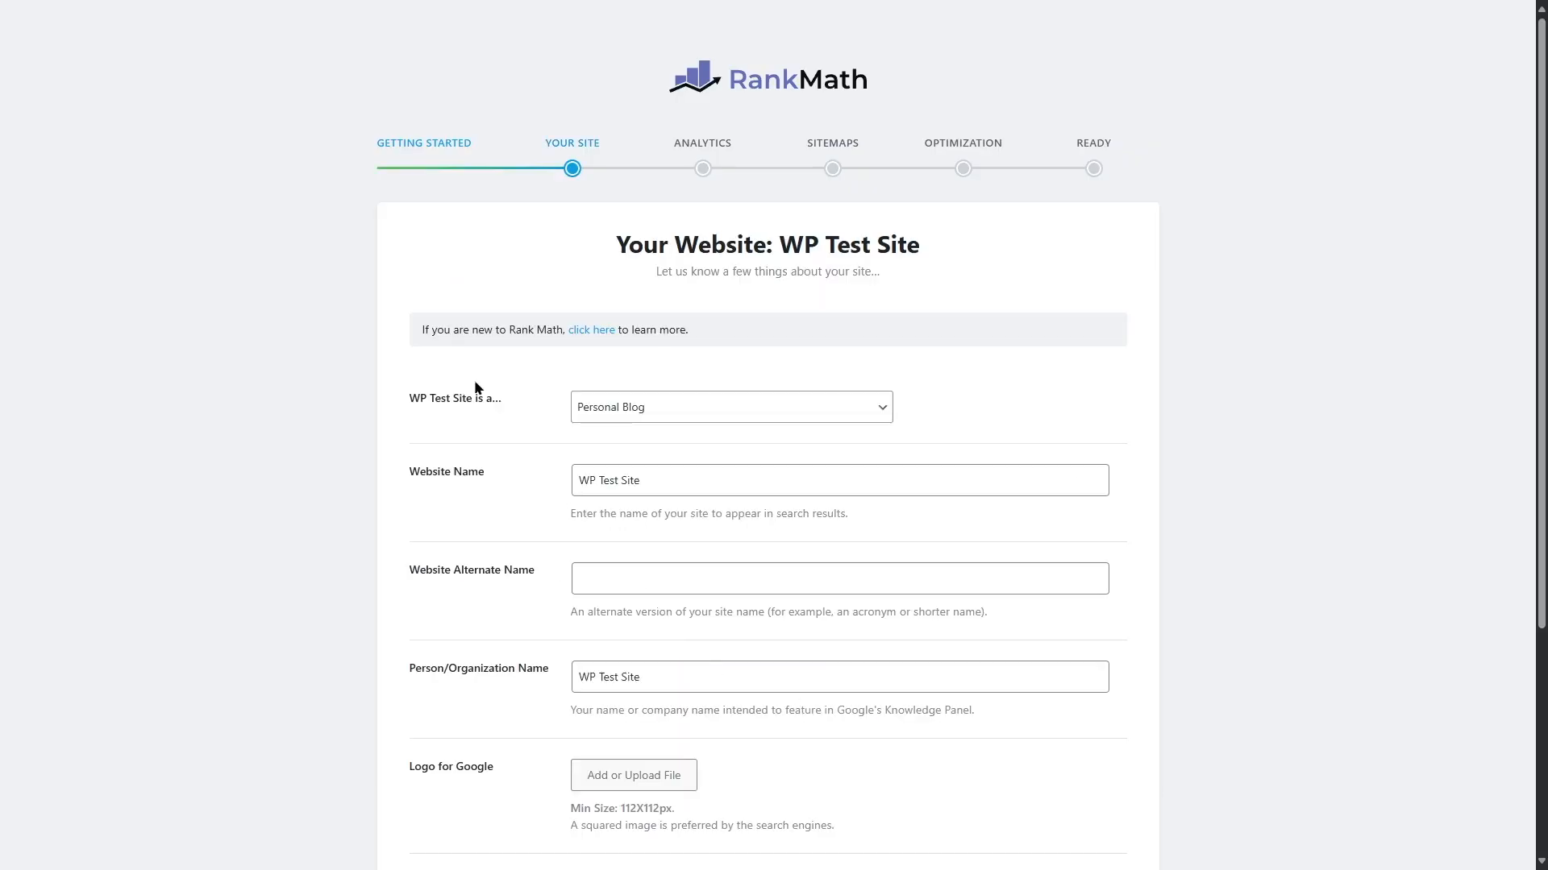
scroll(998, 324, down, 5)
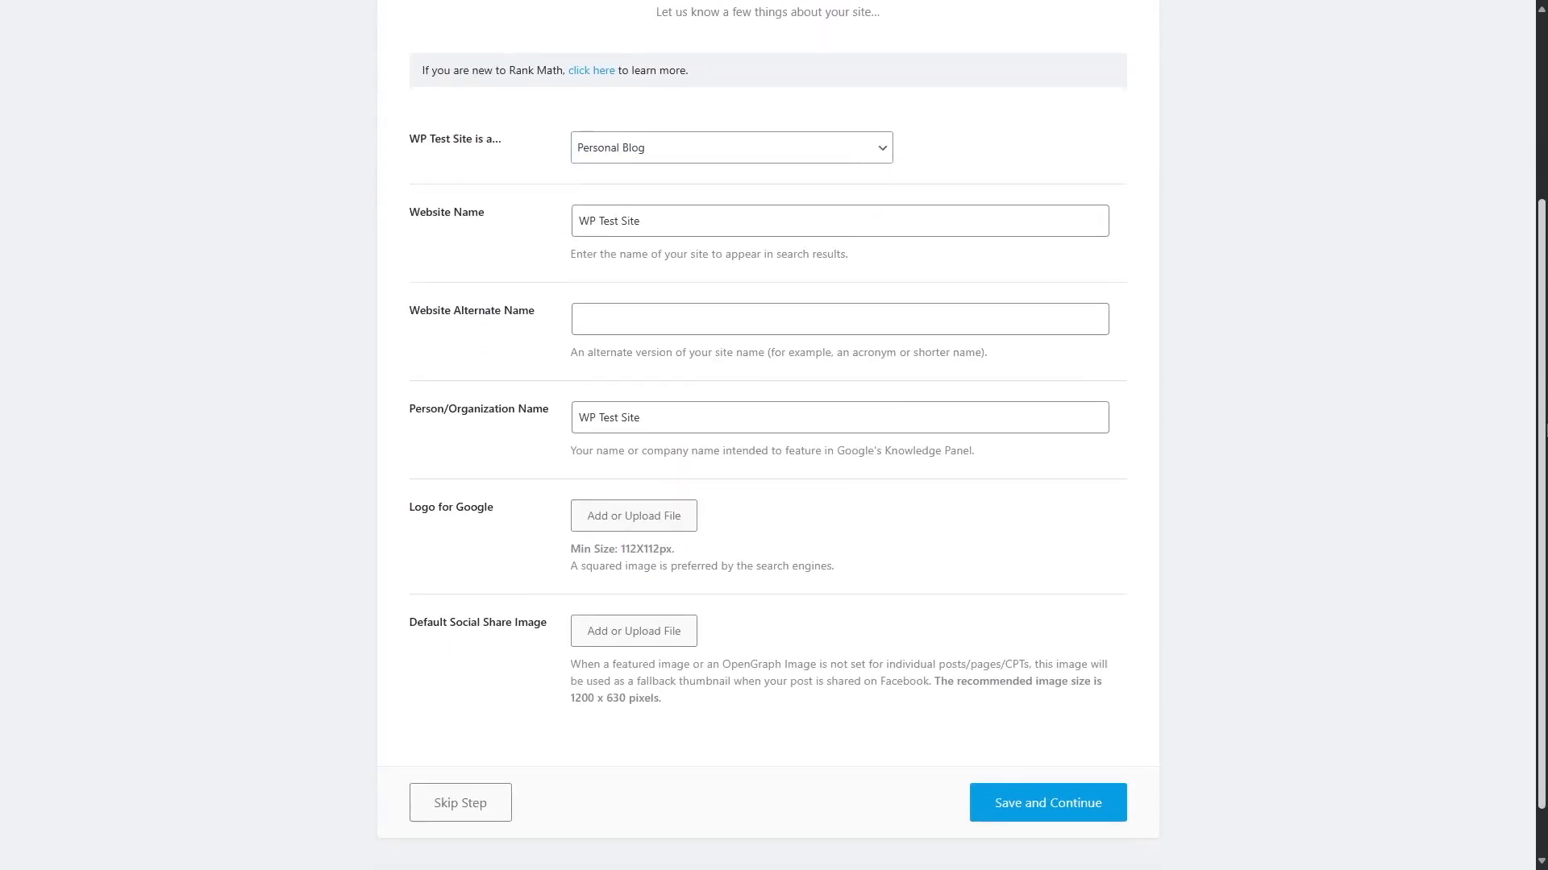
scroll(389, 375, up, 4)
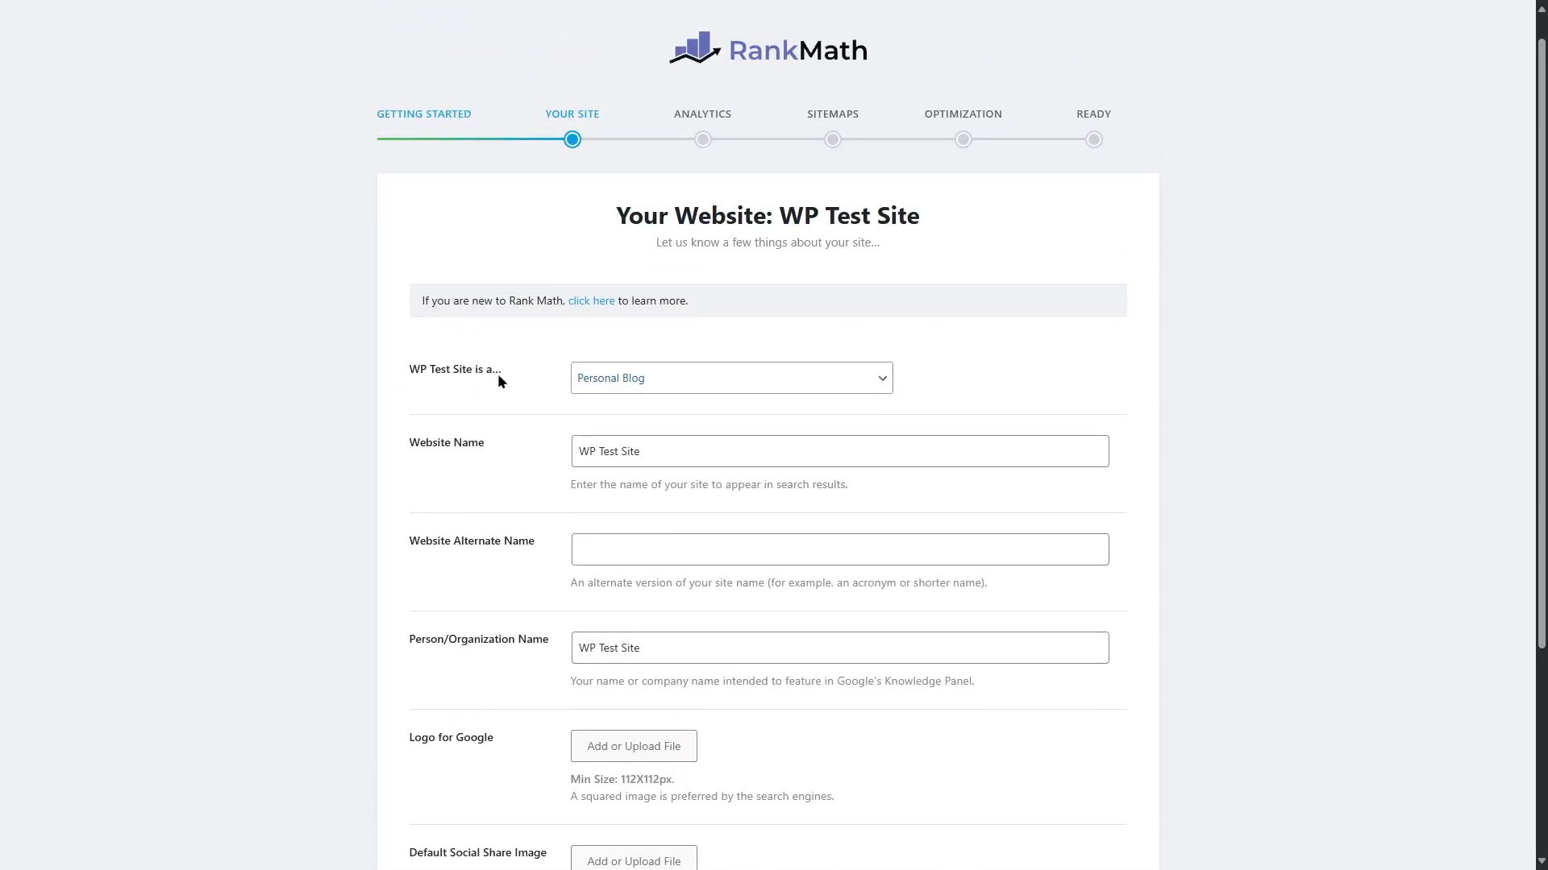
click(715, 387)
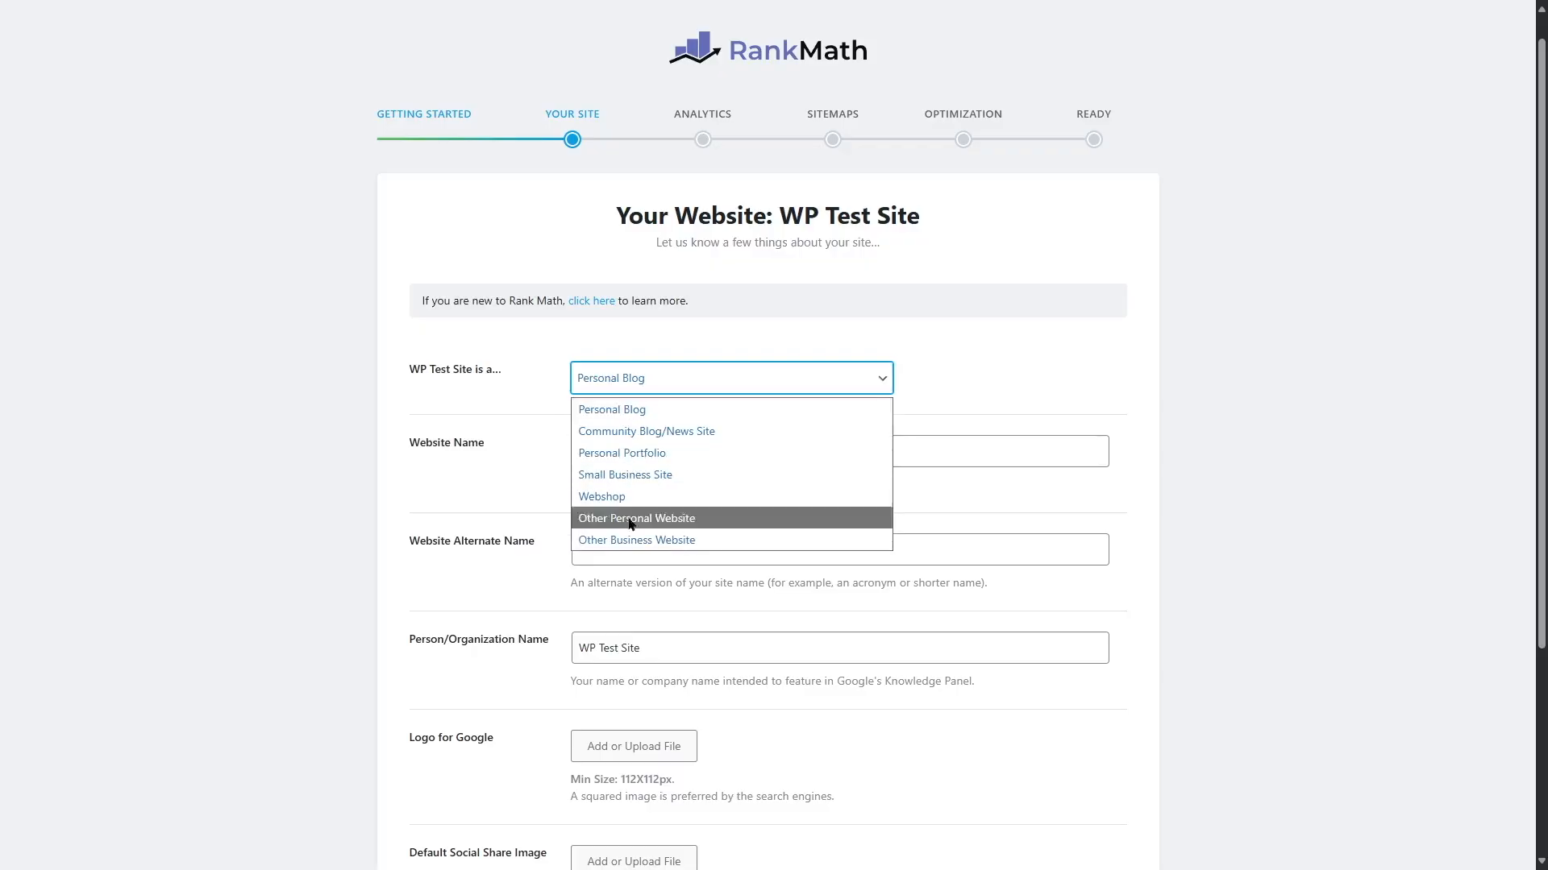
click(604, 410)
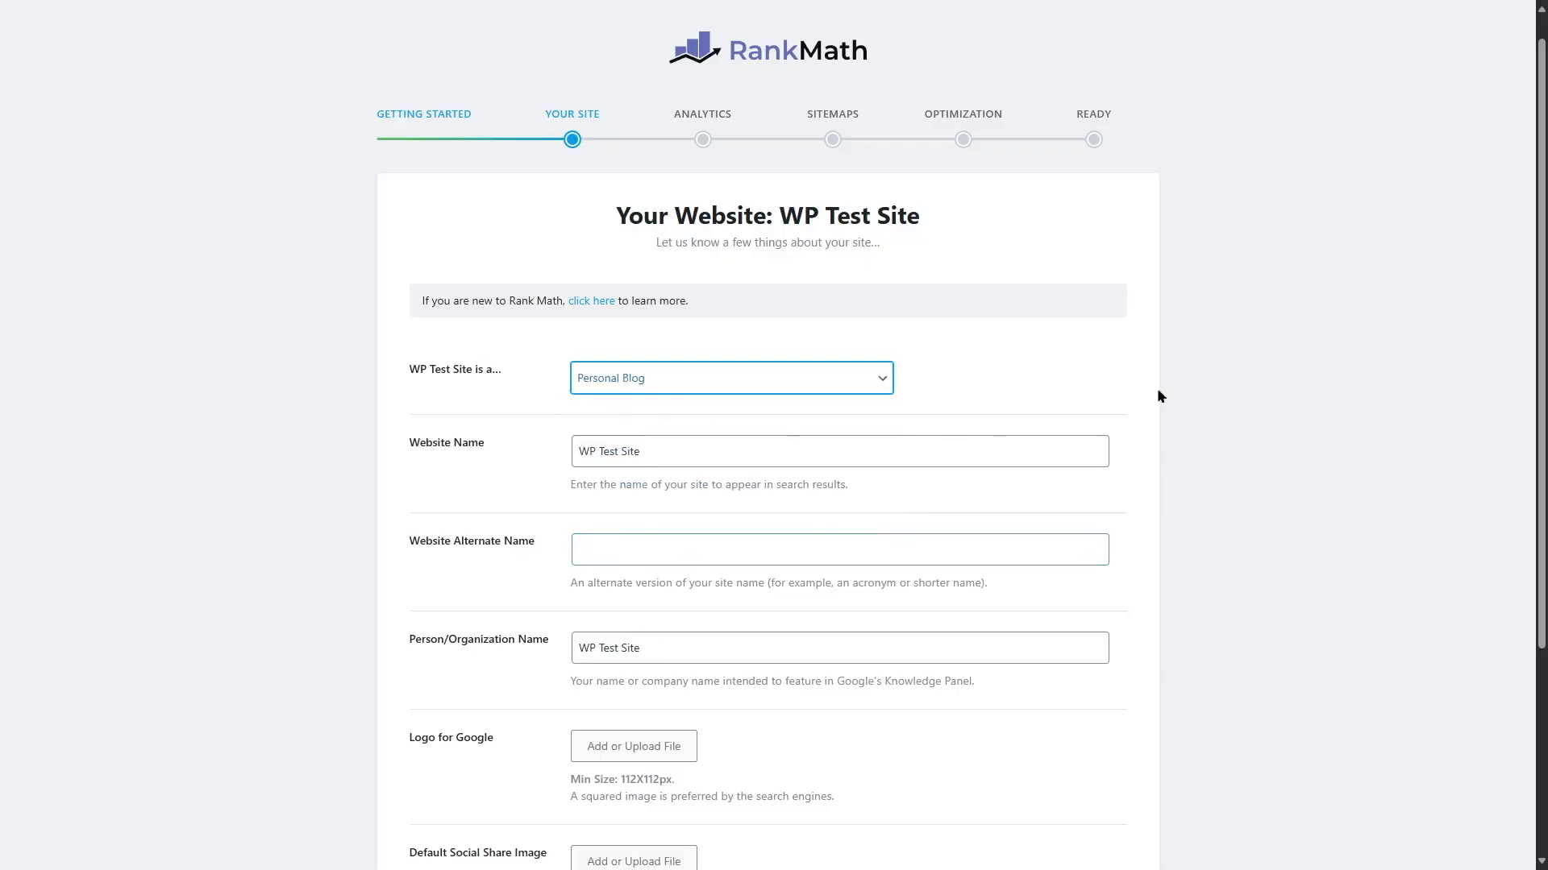
Review the Website Name, Website Alternate Name and Person/Organization Name fields
scroll(1157, 390, down, 1)
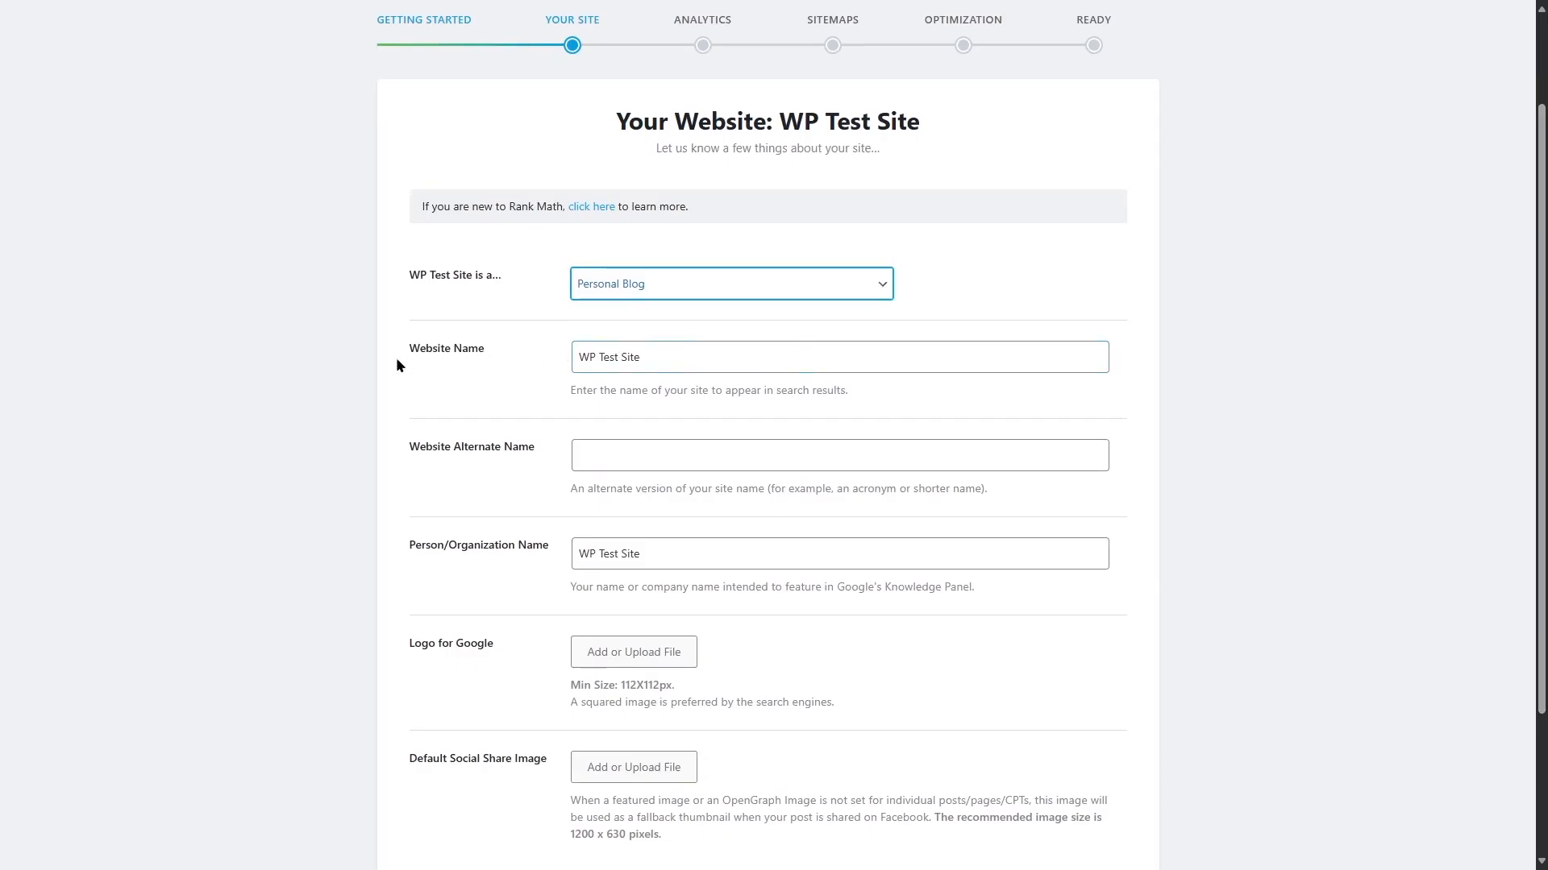
drag(669, 360, 572, 366)
click(472, 408)
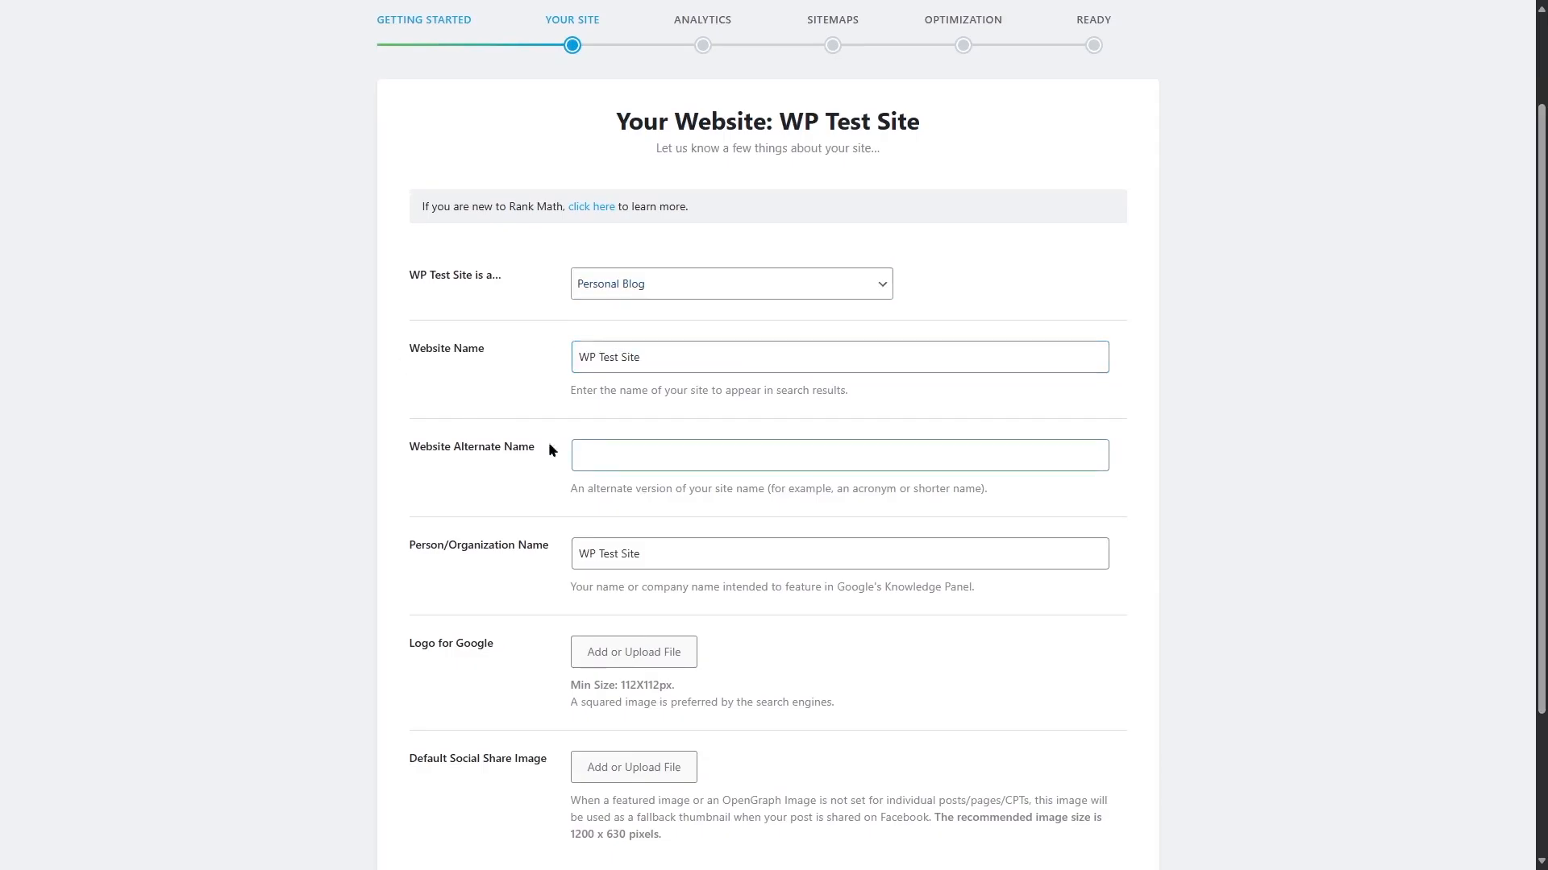
click(582, 452)
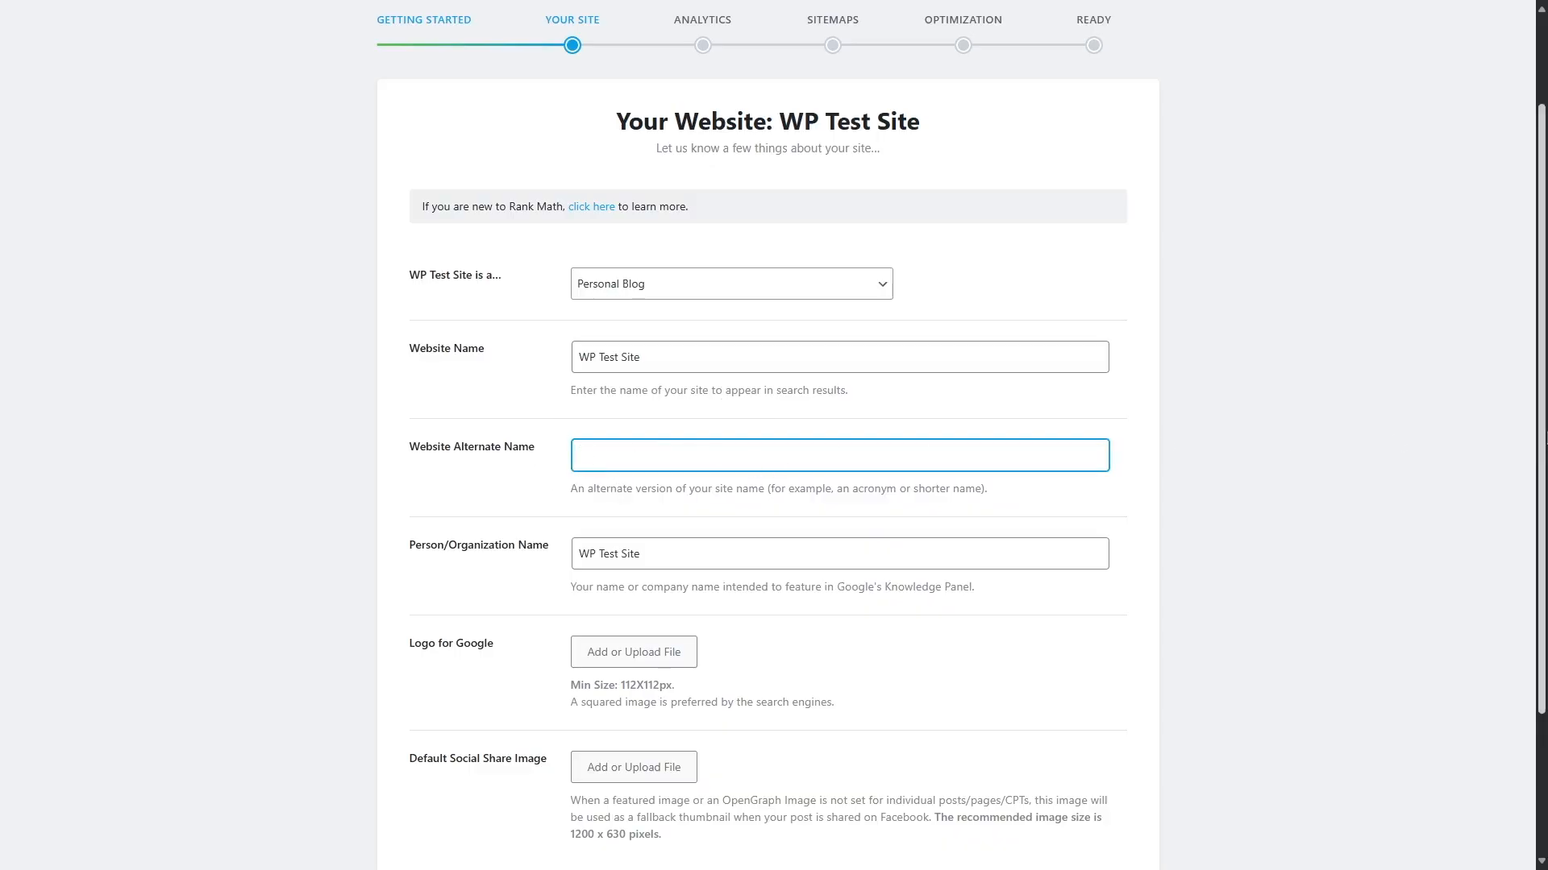
scroll(452, 472, down, 1)
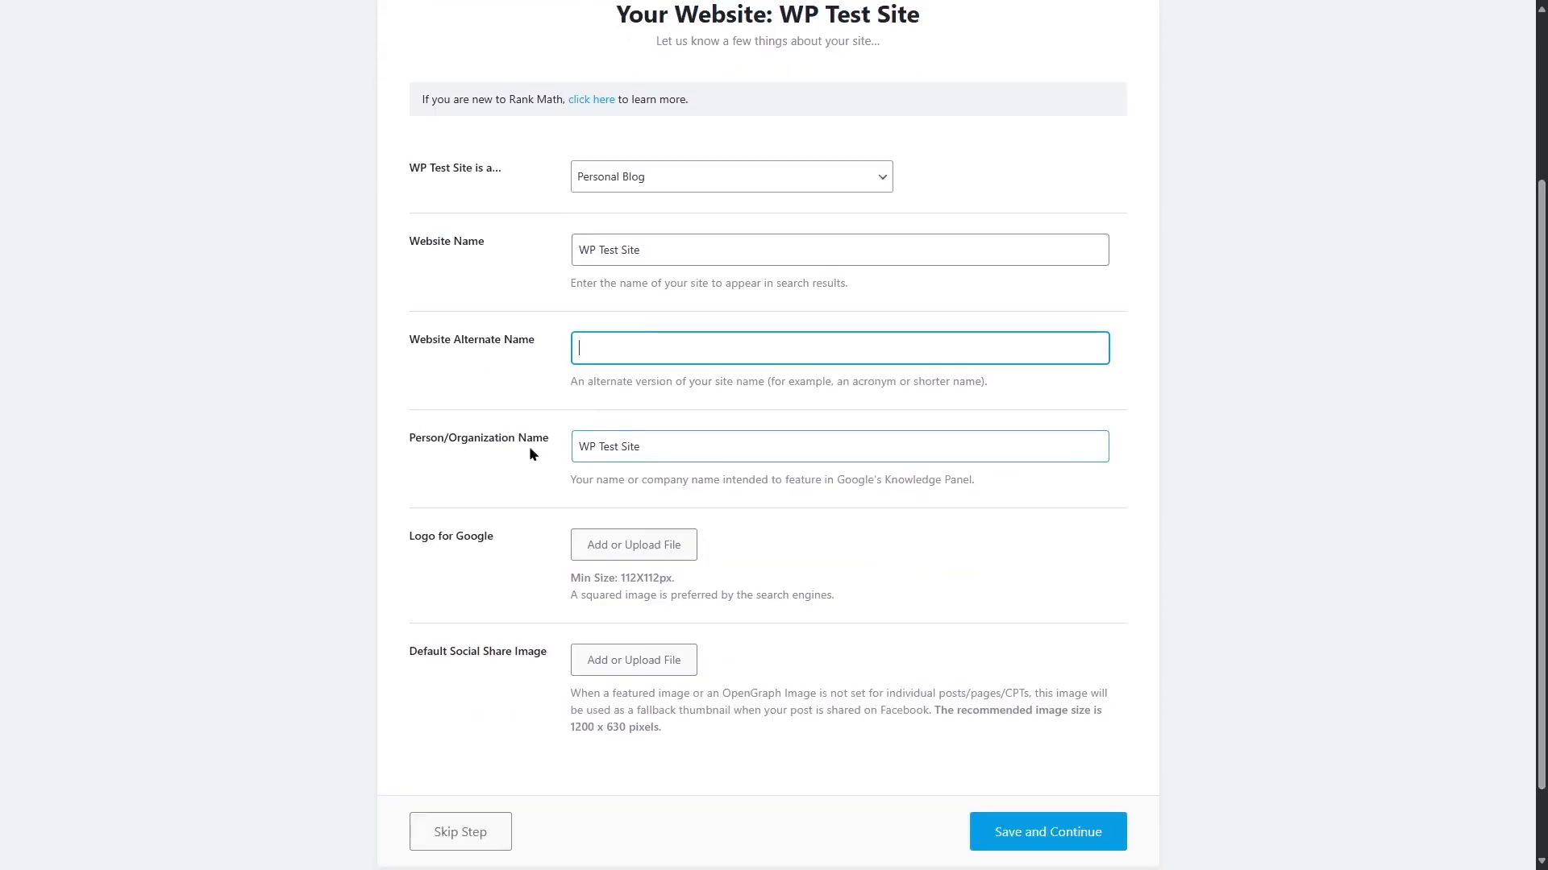
drag(580, 445, 665, 441)
click(284, 461)
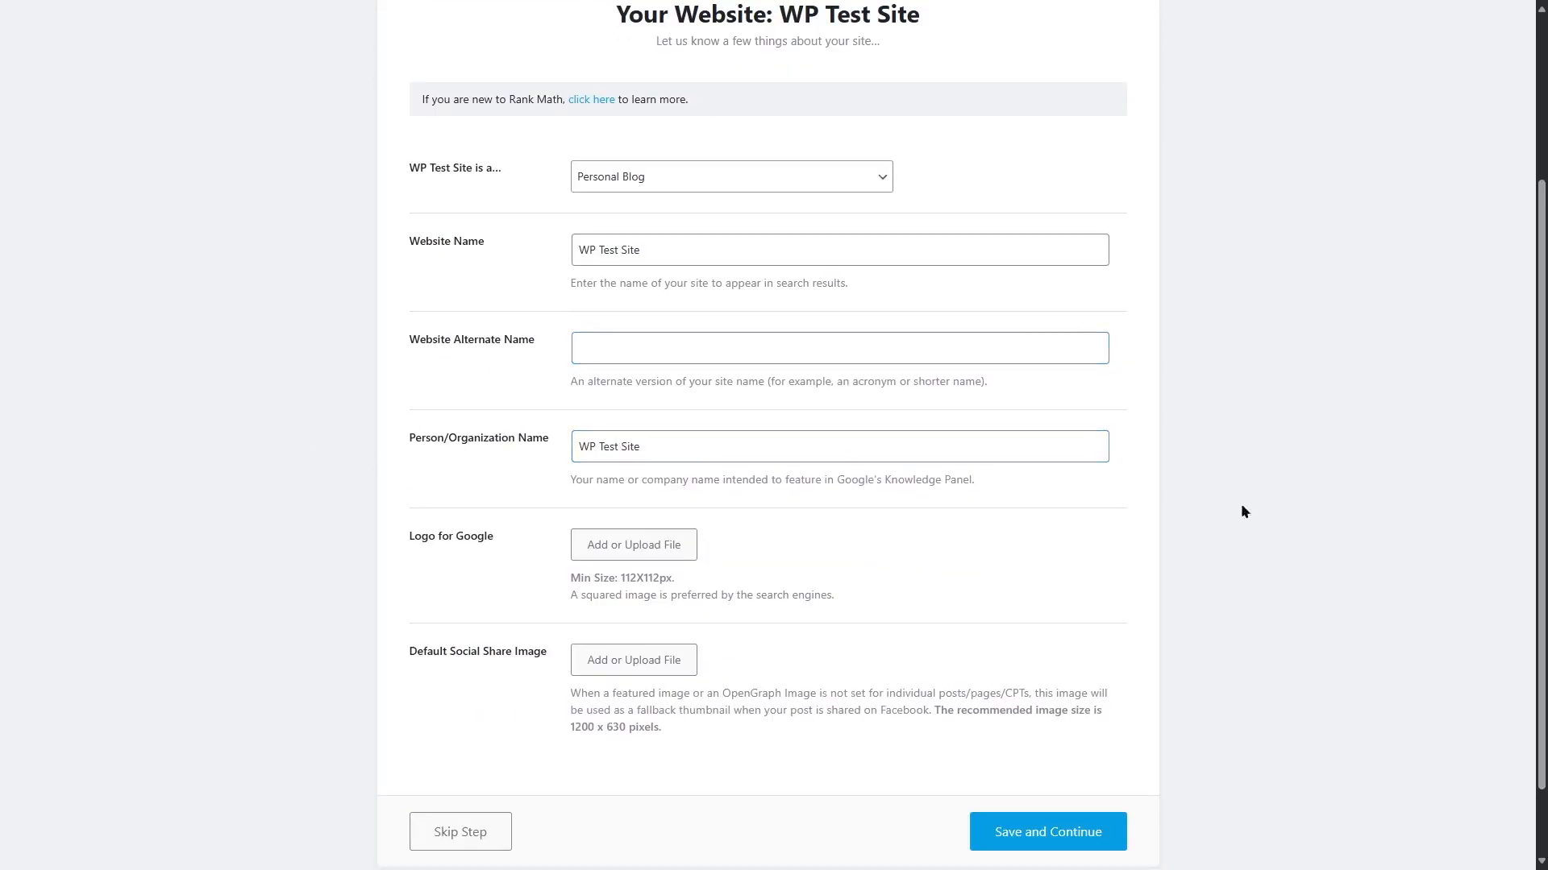
scroll(1245, 513, down, 1)
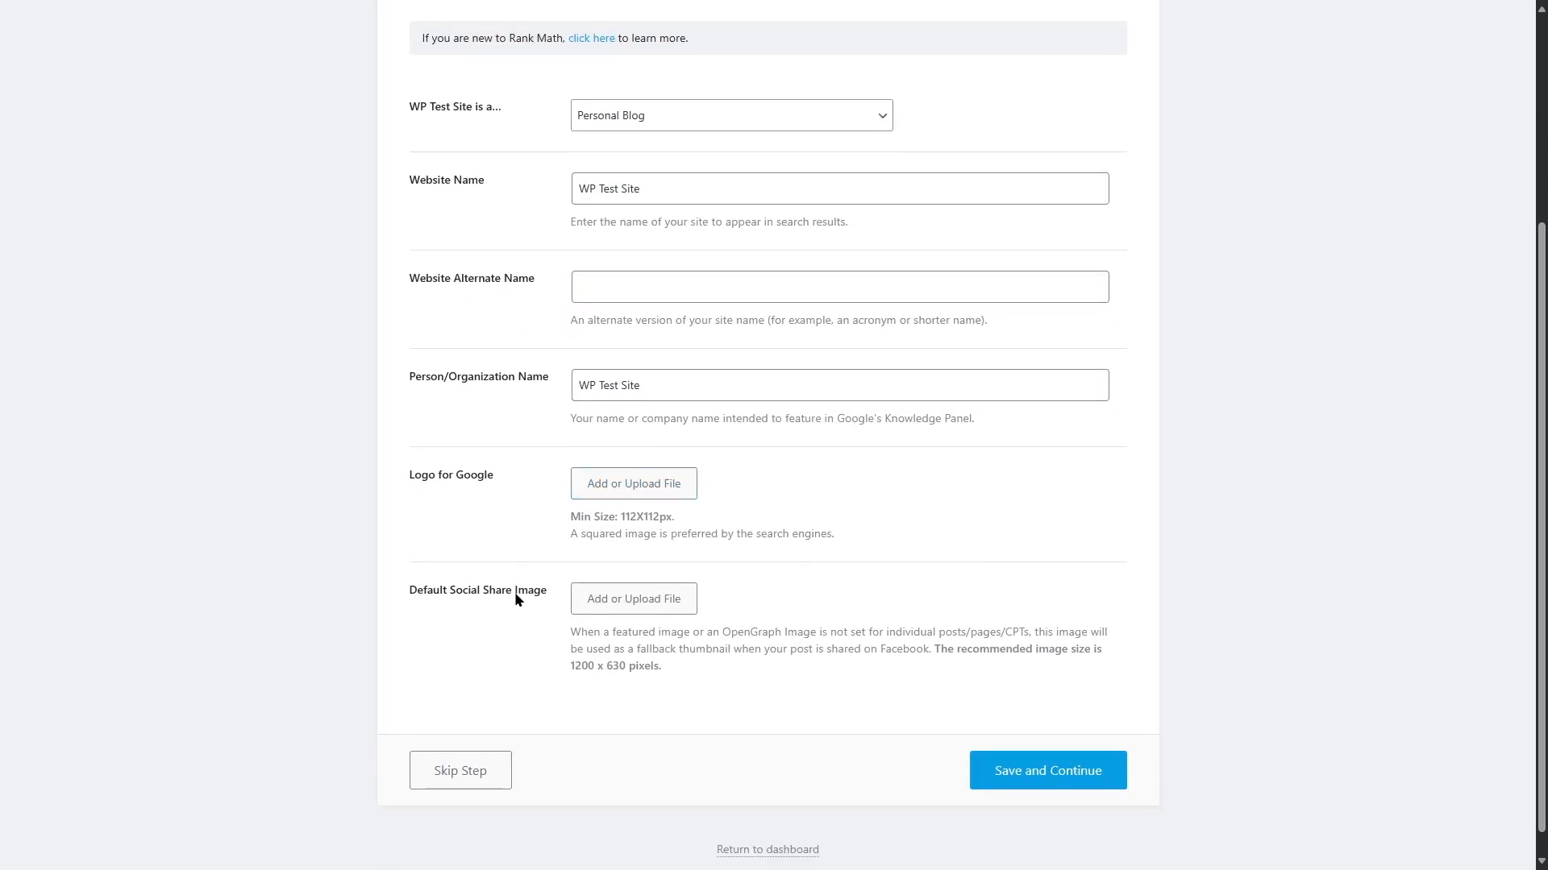
Examine the upload dialogs for the Logo for Google and Default Social Share Image, and the recommended share image size
click(635, 493)
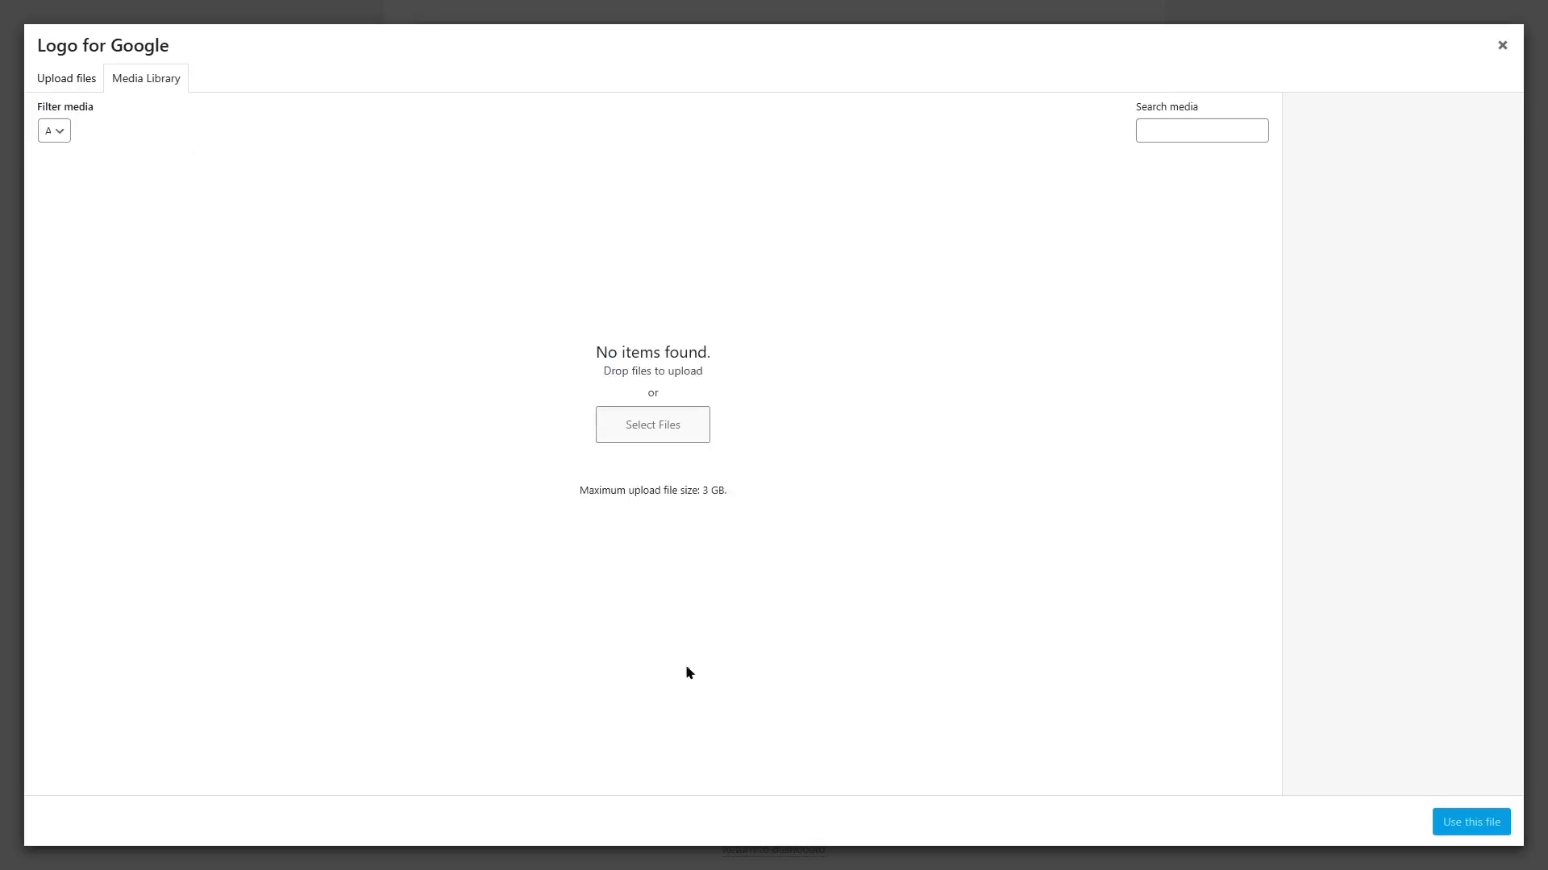
click(83, 83)
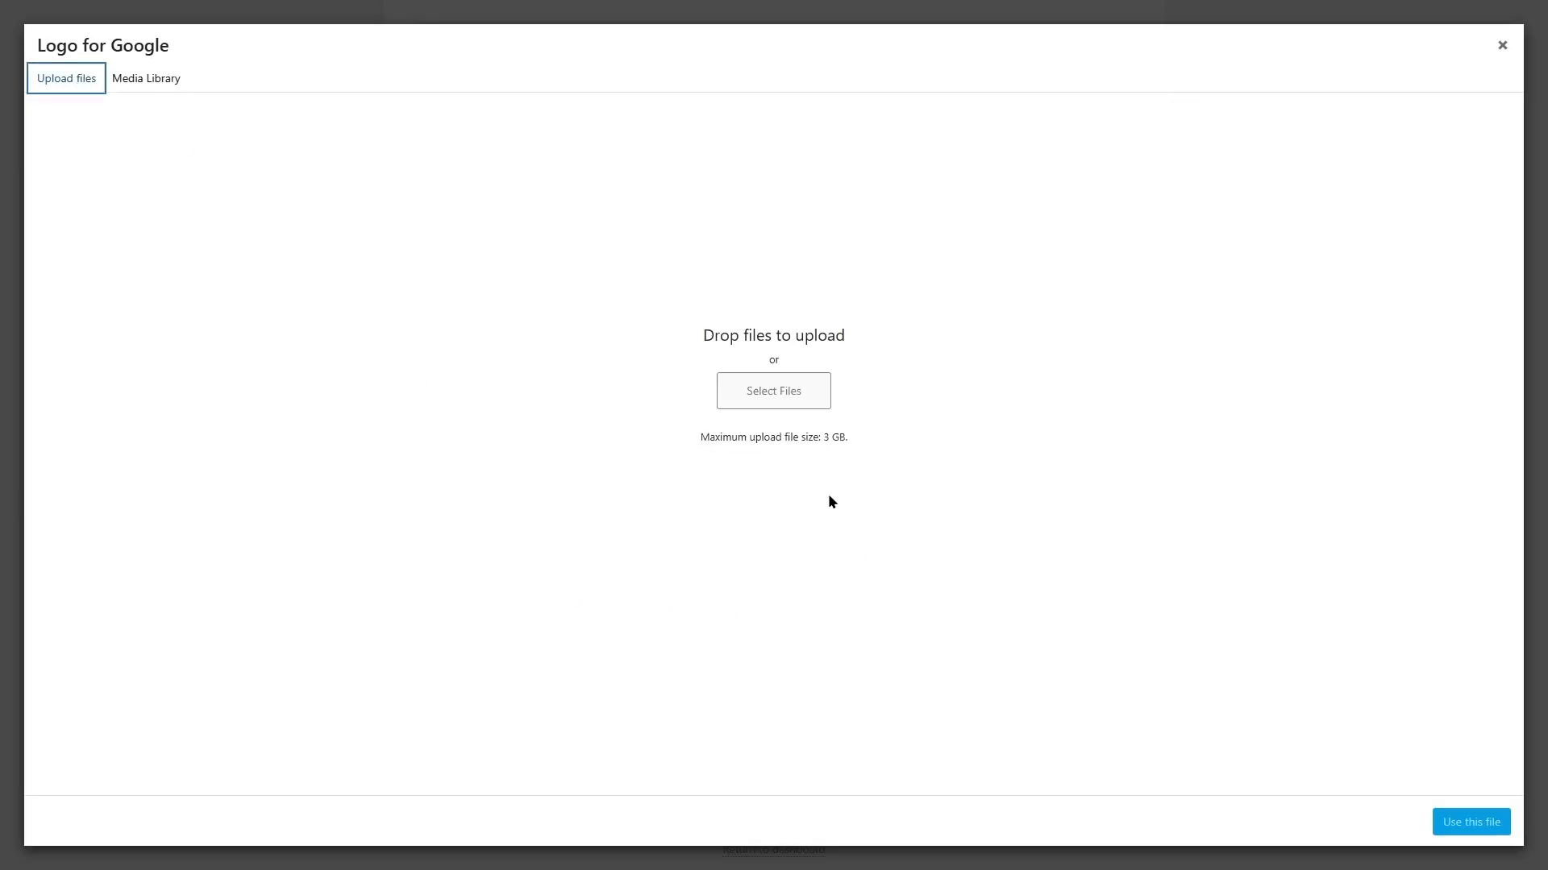
click(1503, 46)
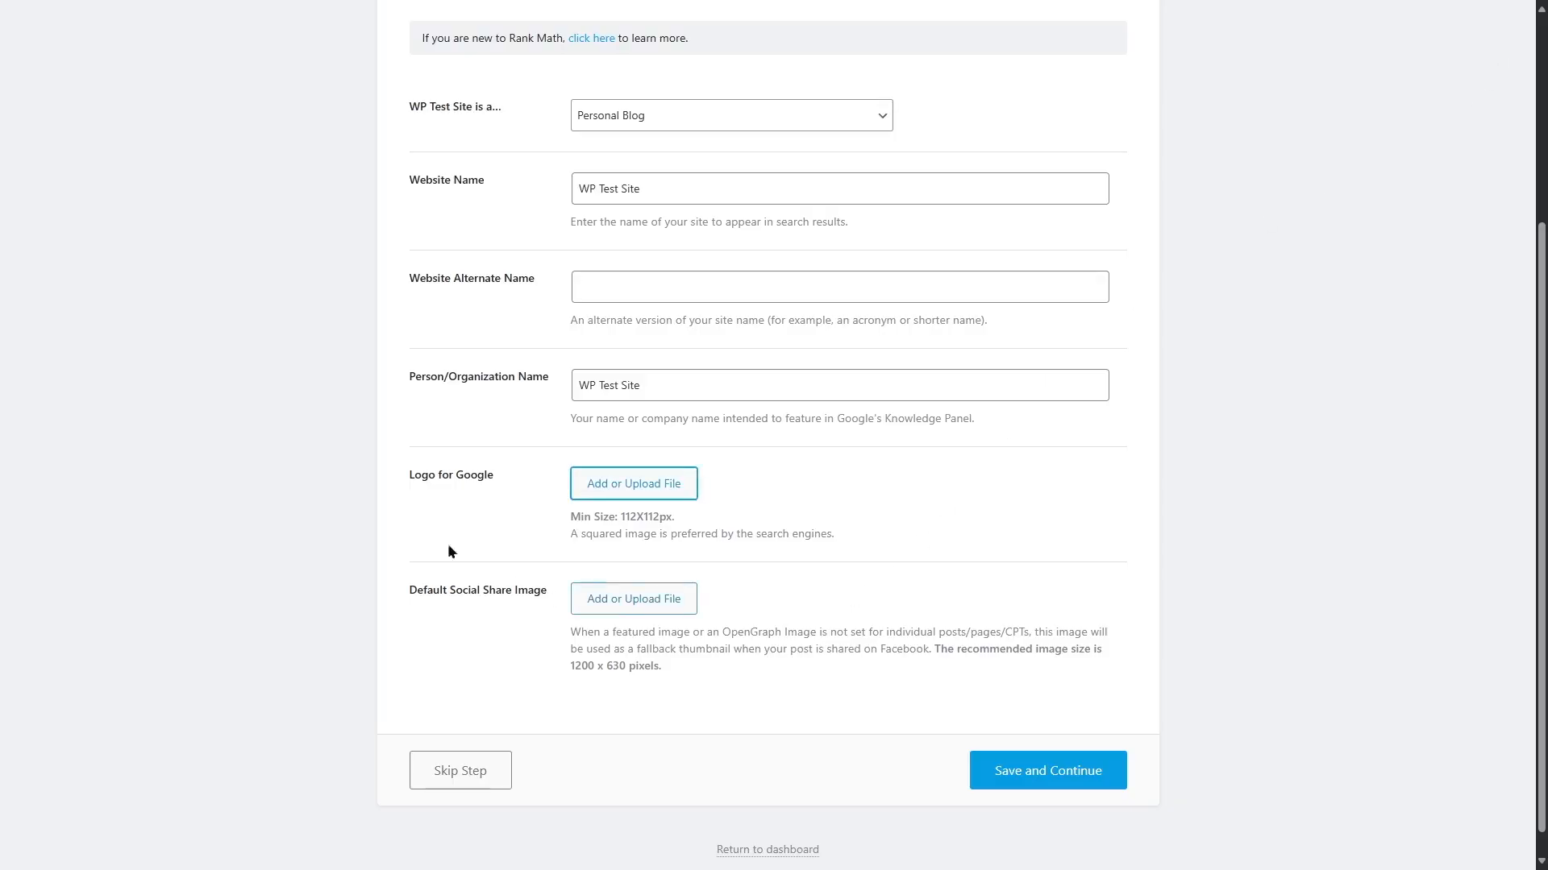
click(308, 460)
click(637, 602)
click(1499, 61)
drag(568, 668, 629, 666)
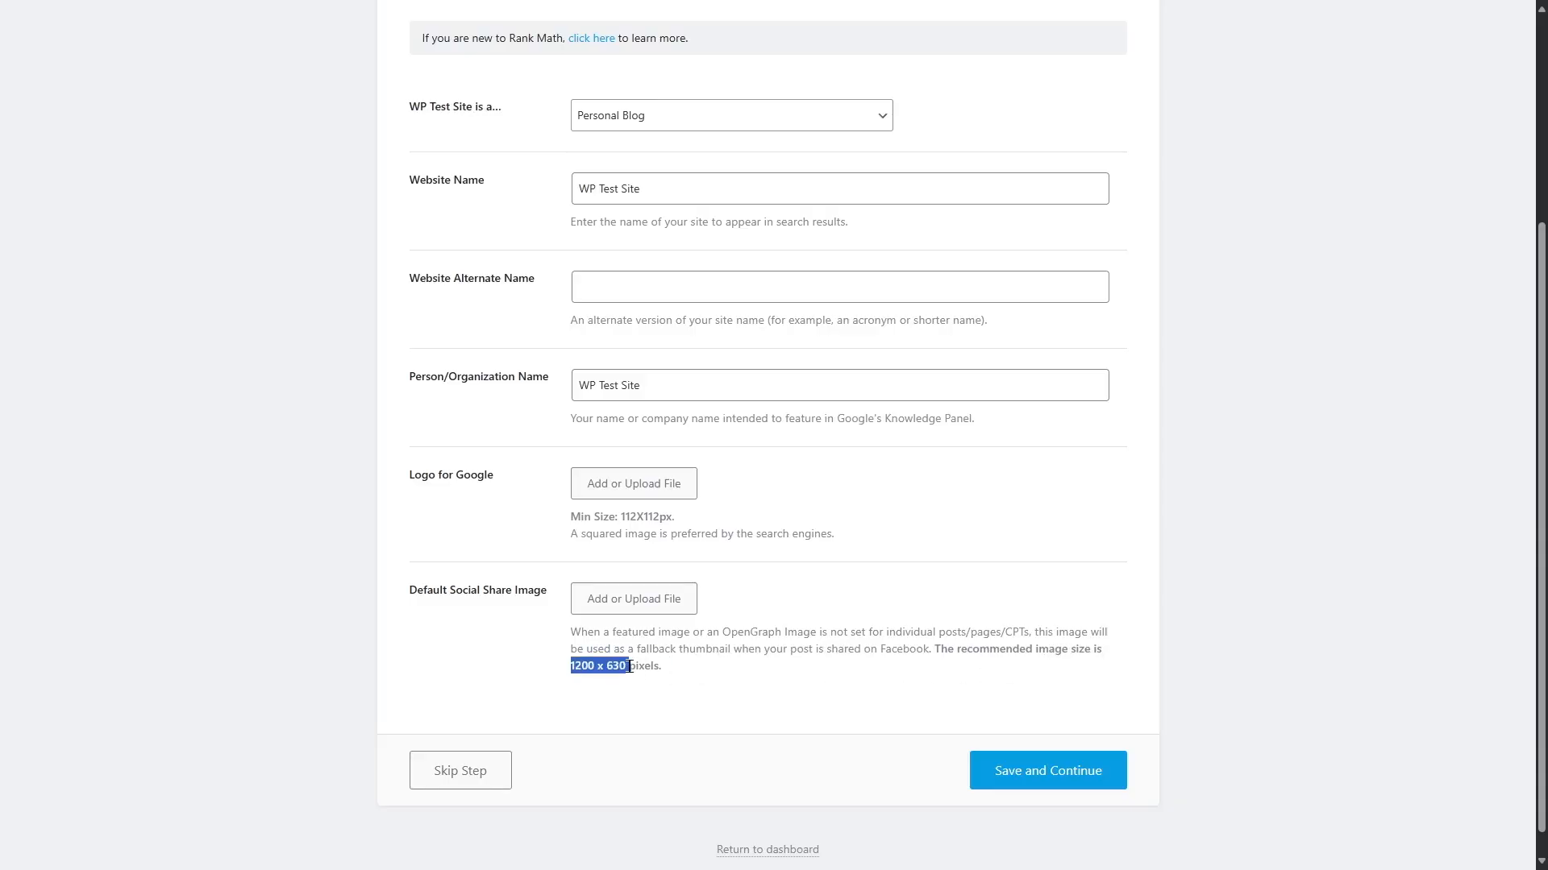
click(553, 688)
Save the site details and sign in with a Google account to connect Google Services to Rank Math SEO
click(1061, 776)
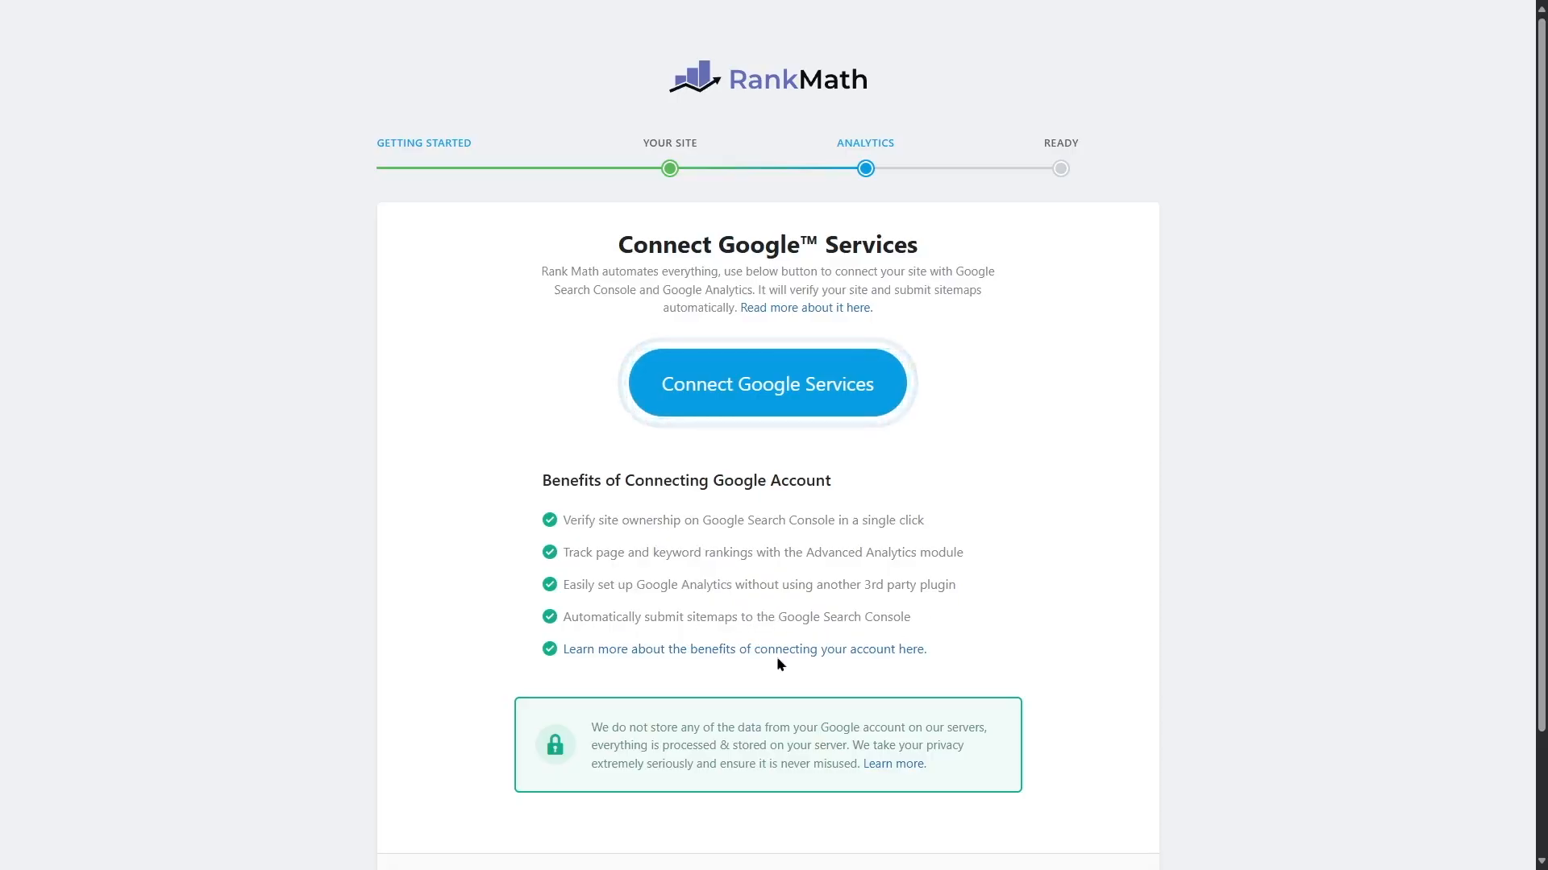
click(720, 403)
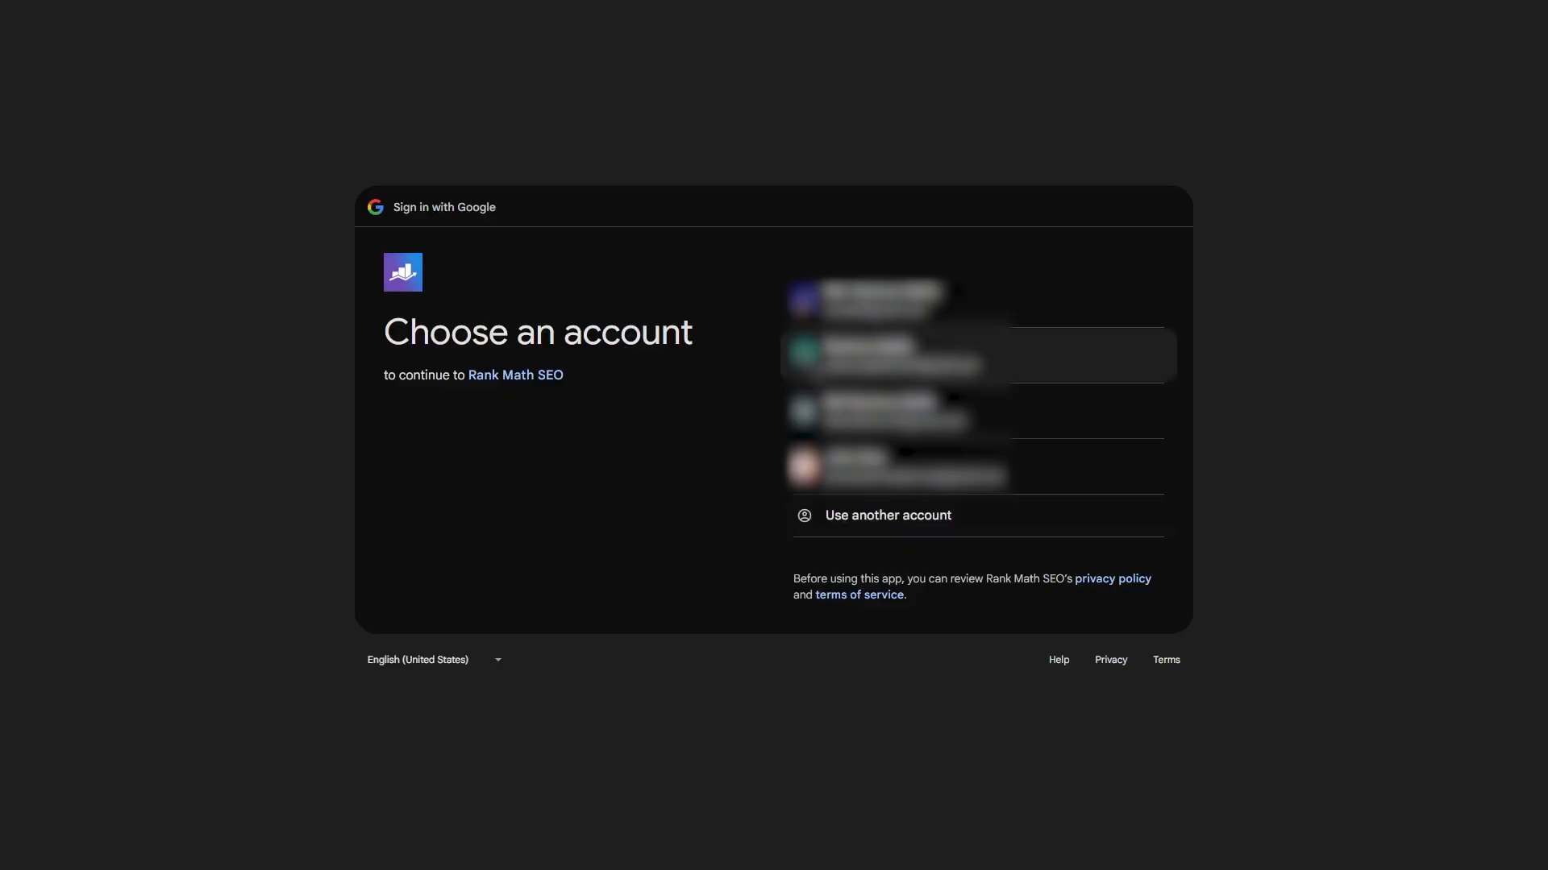
click(927, 355)
click(1090, 595)
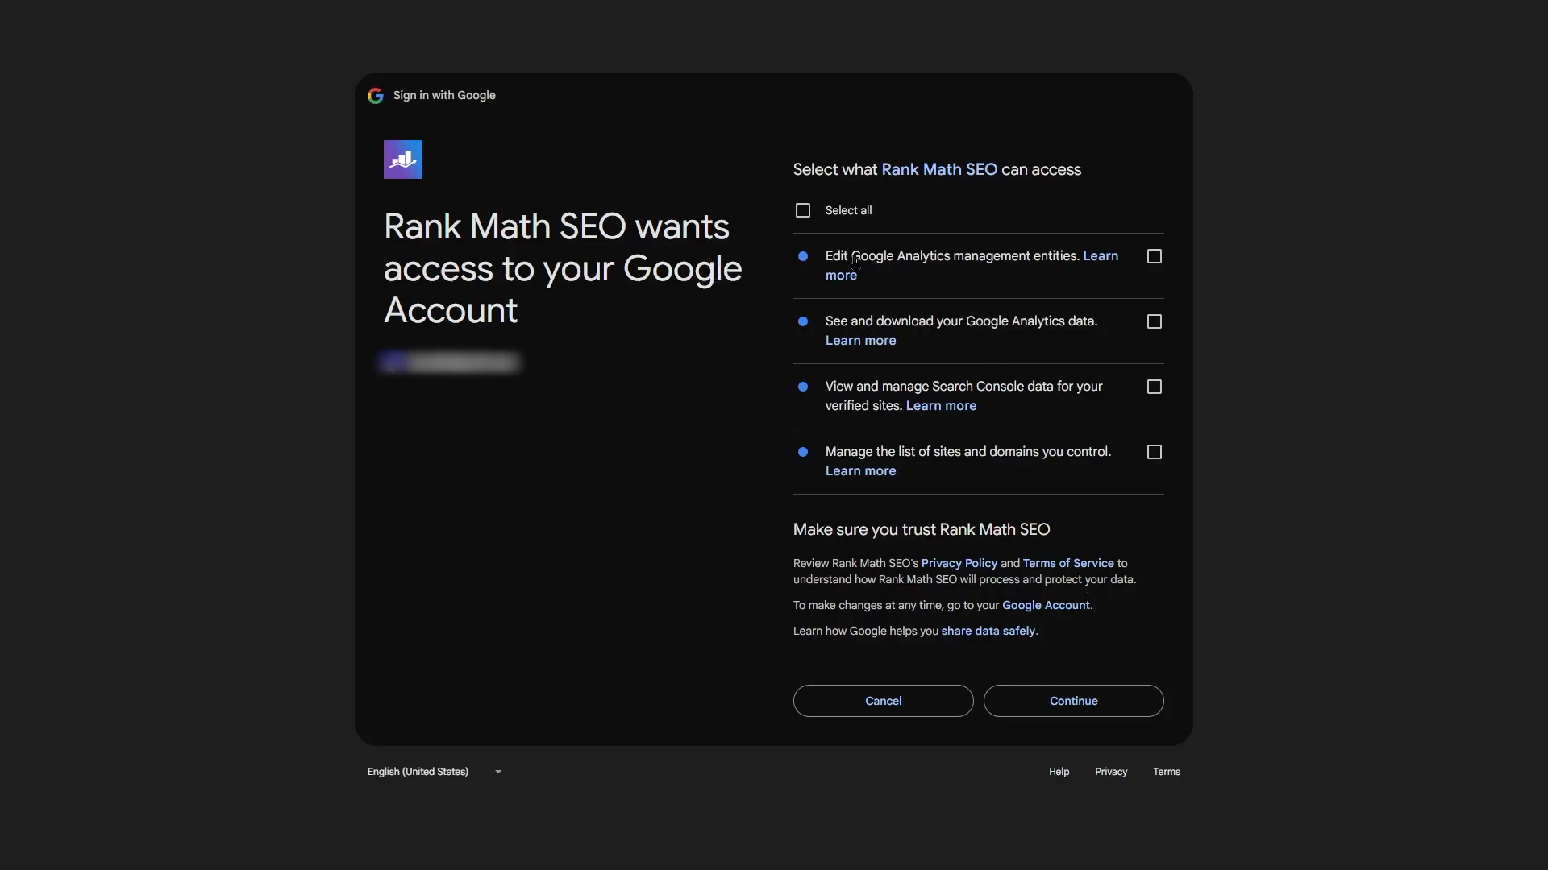
Grant Rank Math SEO access to edit Google Analytics management entities and to view and manage Search Console data
click(1154, 256)
click(1154, 387)
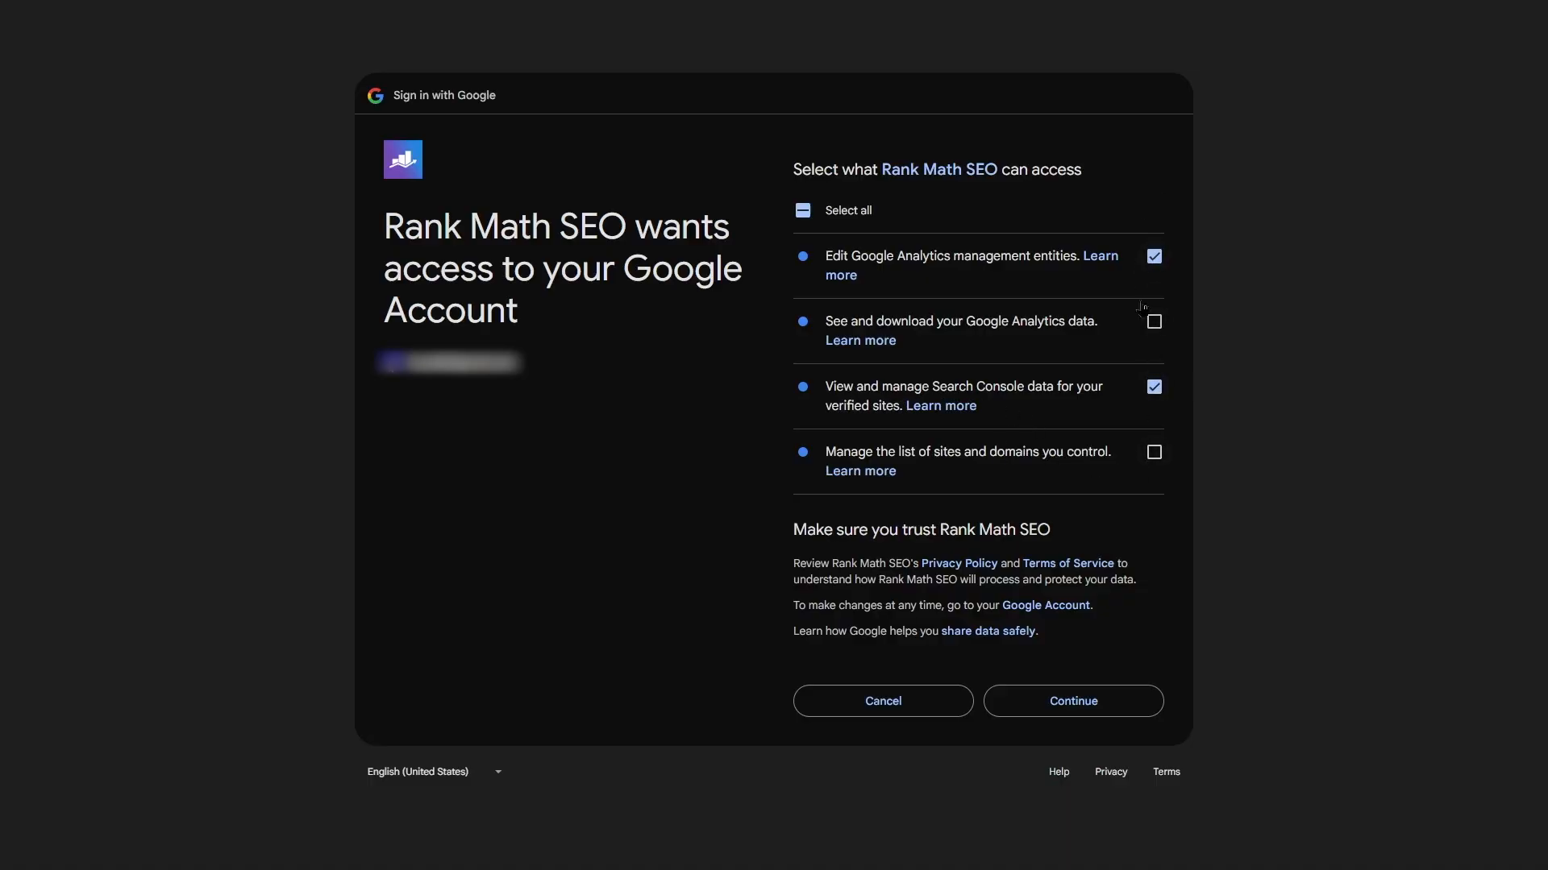
click(1065, 715)
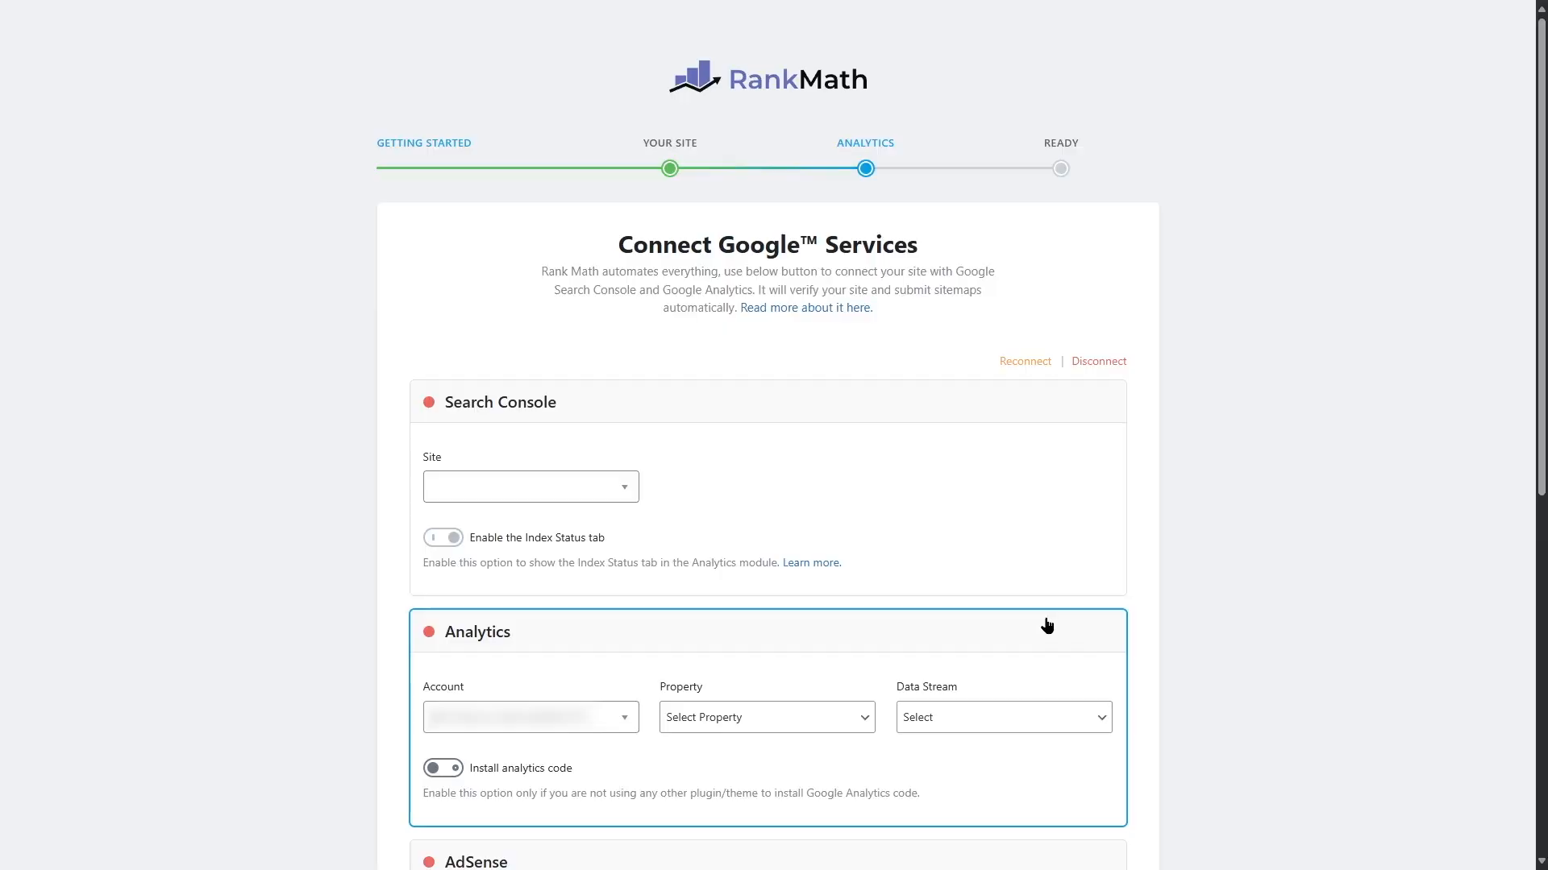
Examine the choices for the Search Console site and the Analytics property and data stream
click(598, 484)
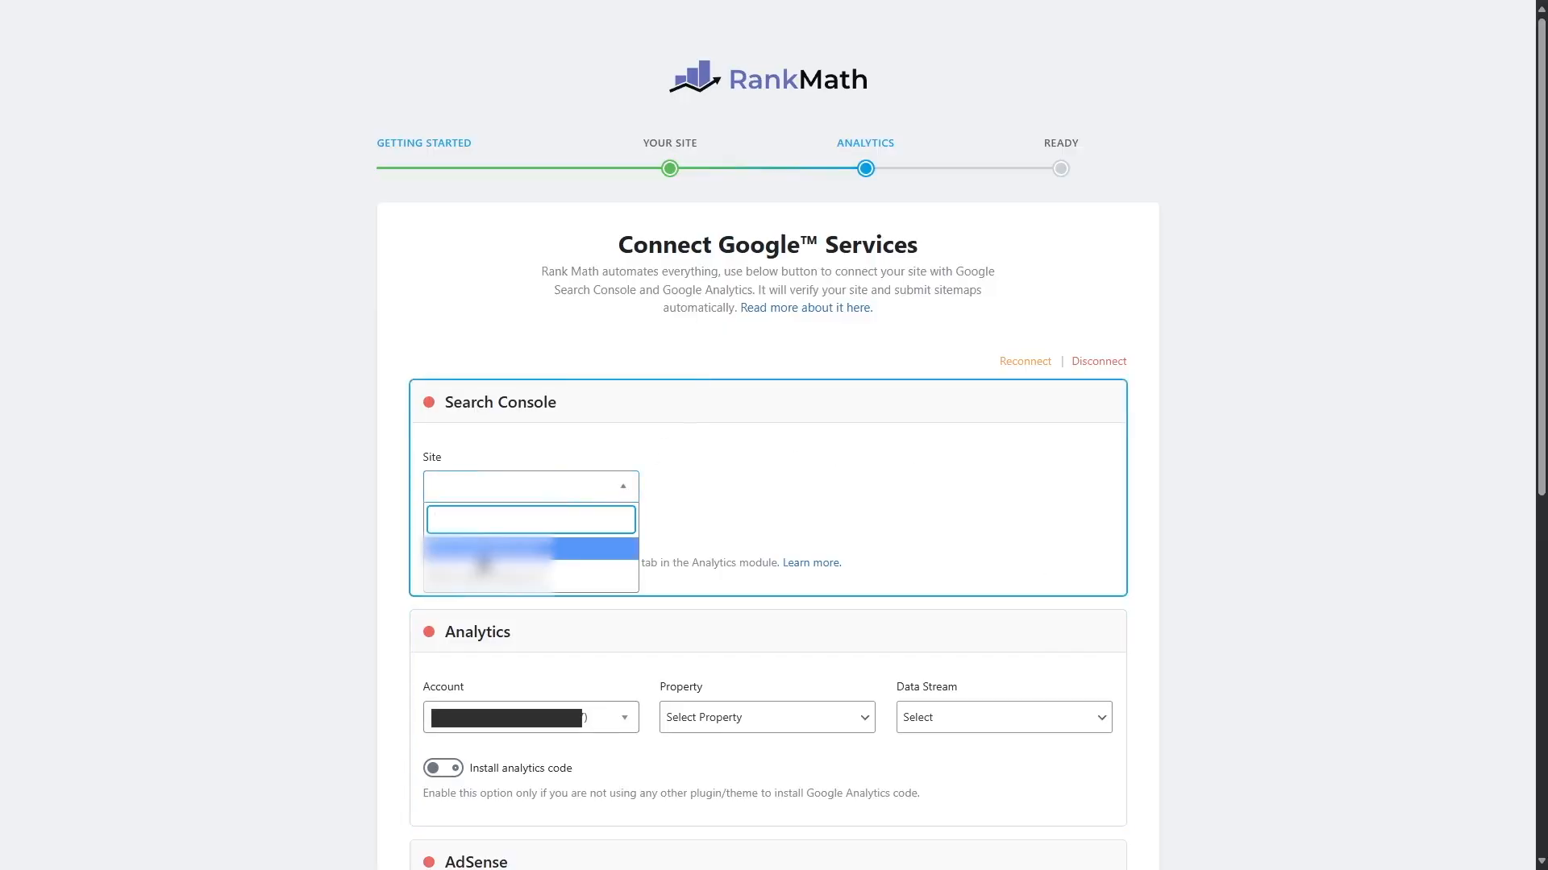
click(786, 720)
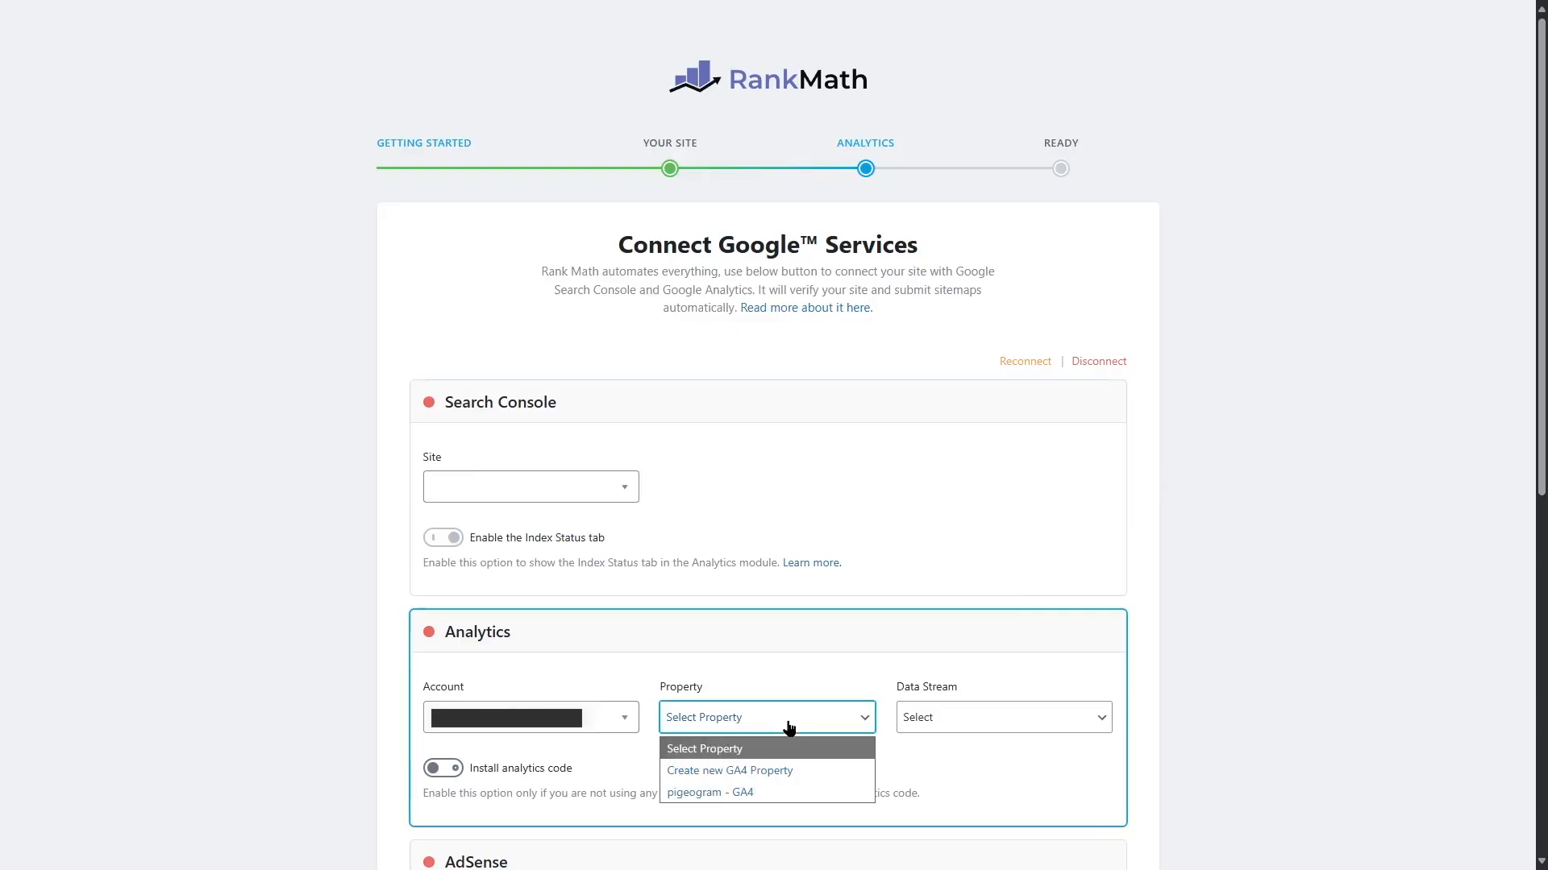
click(1002, 725)
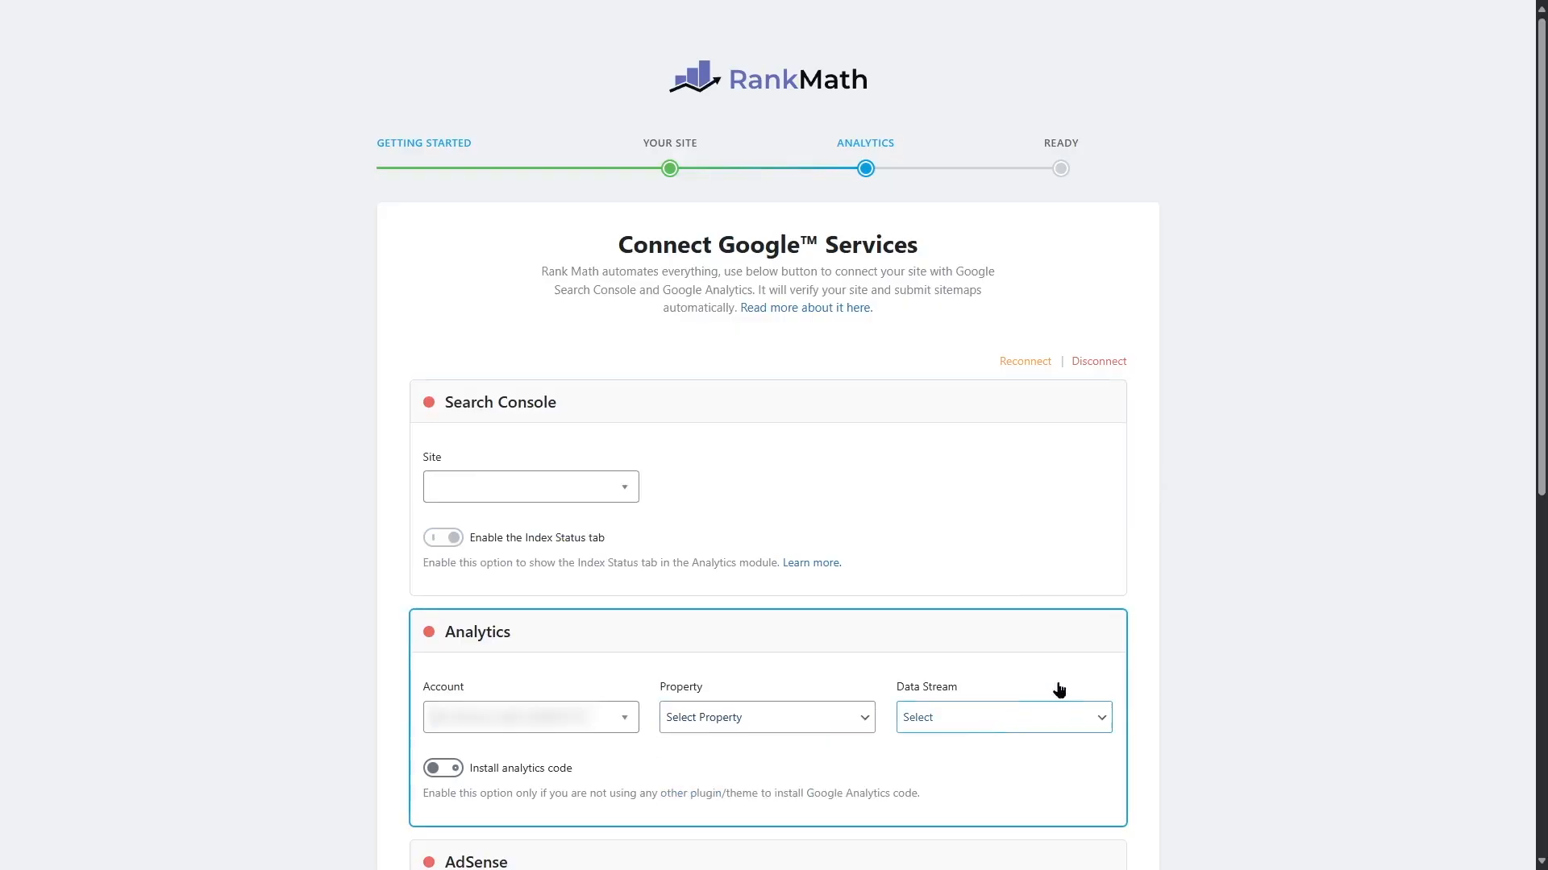
Save the Google Services settings, finish the setup wizard and return to the dashboard
drag(1541, 371, 1541, 729)
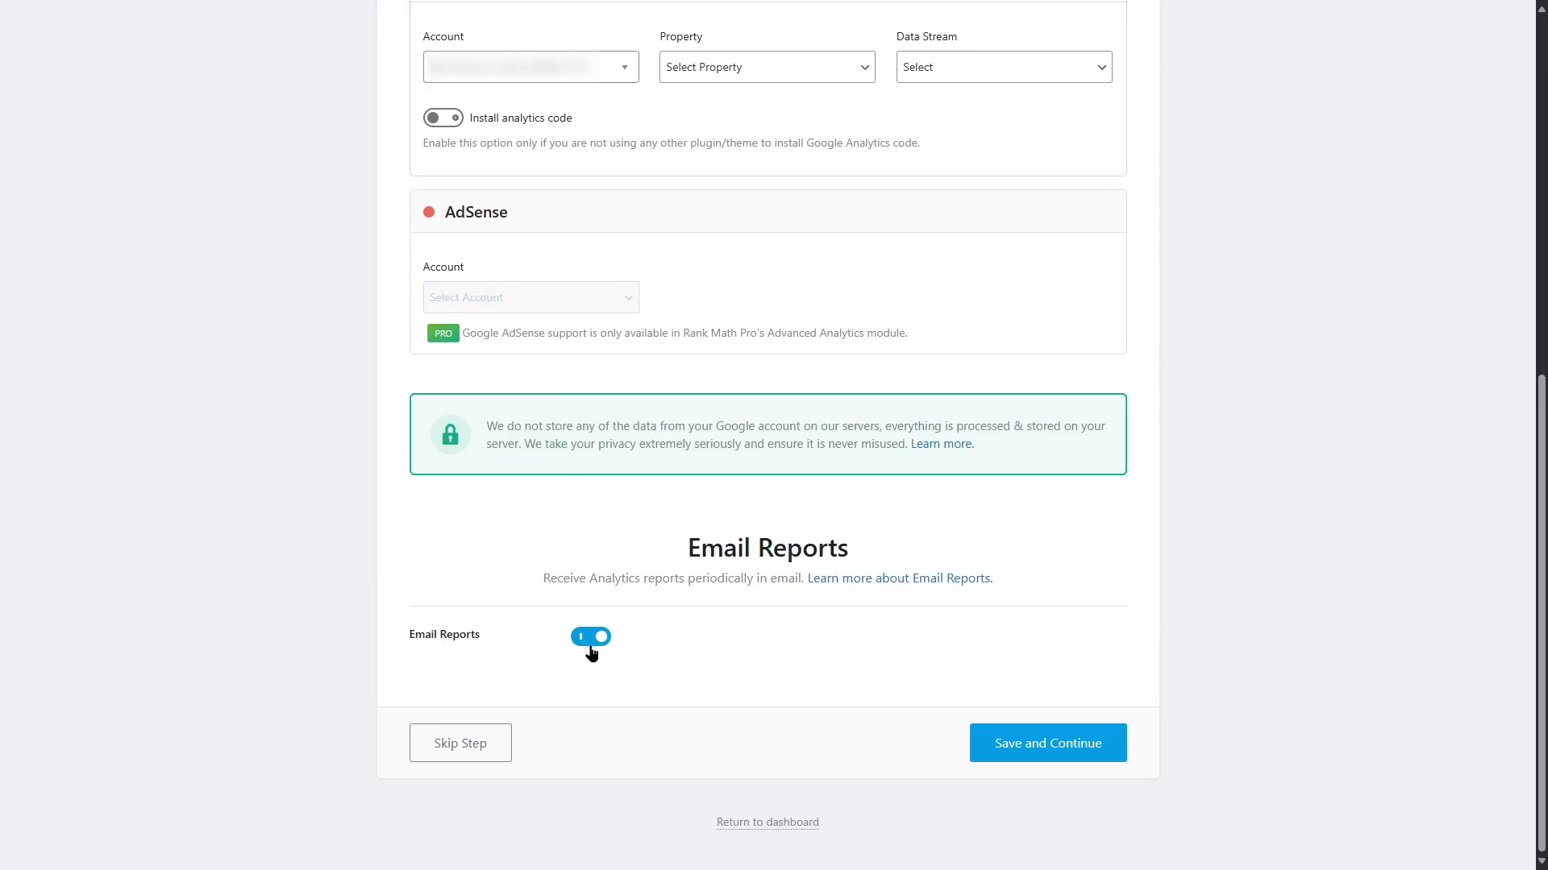
click(1017, 750)
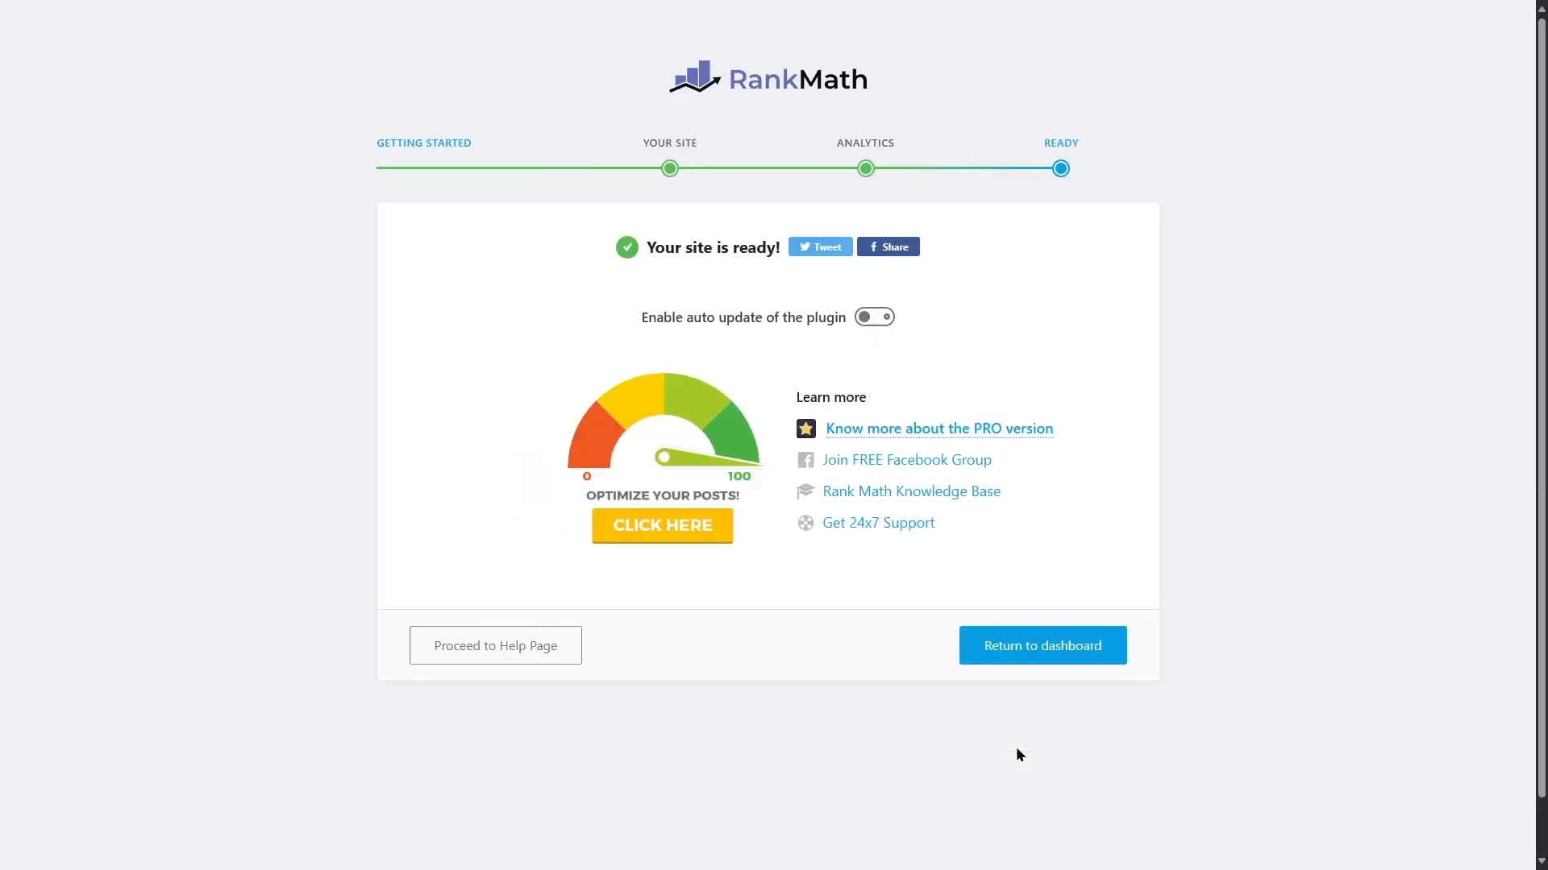
click(1040, 647)
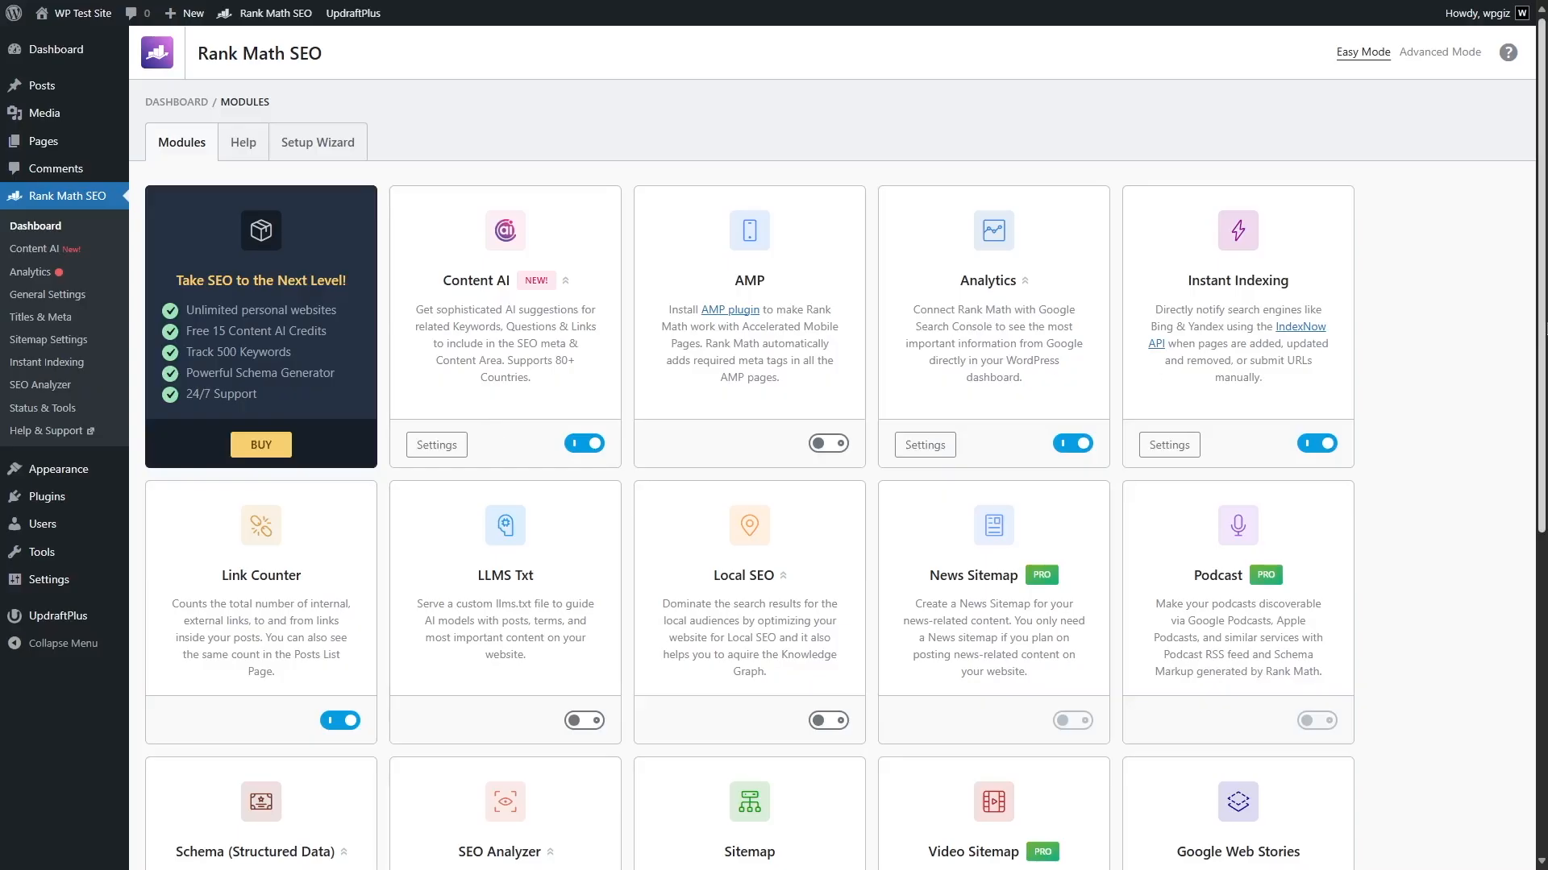
Review the available Rank Math modules and which of them are enabled, from Content AI to React Settings UI
scroll(838, 448, down, 5)
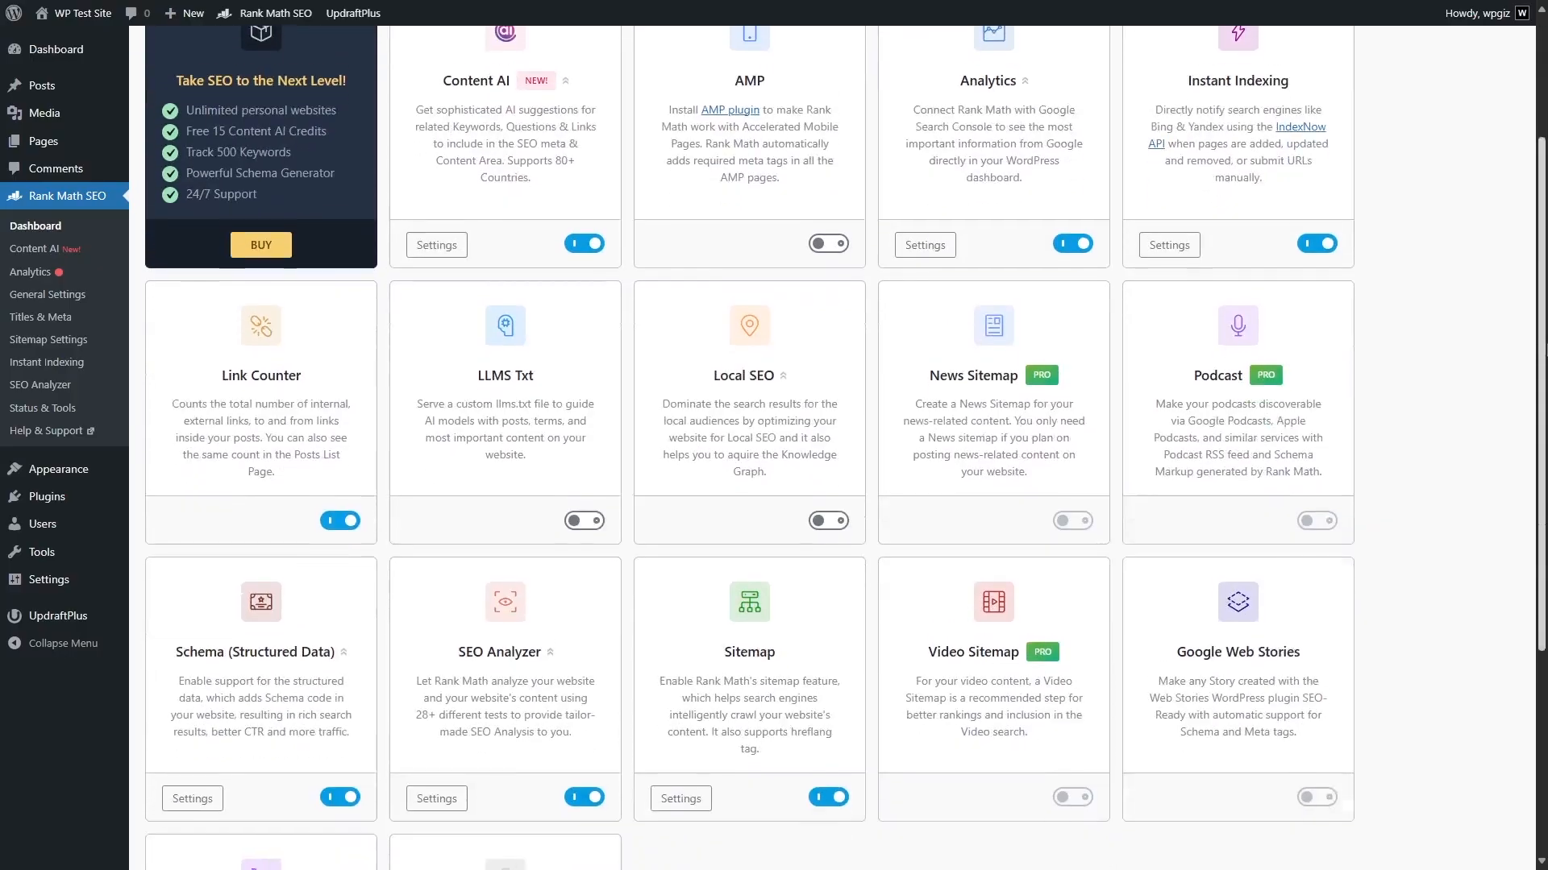
scroll(838, 447, up, 4)
scroll(838, 447, up, 2)
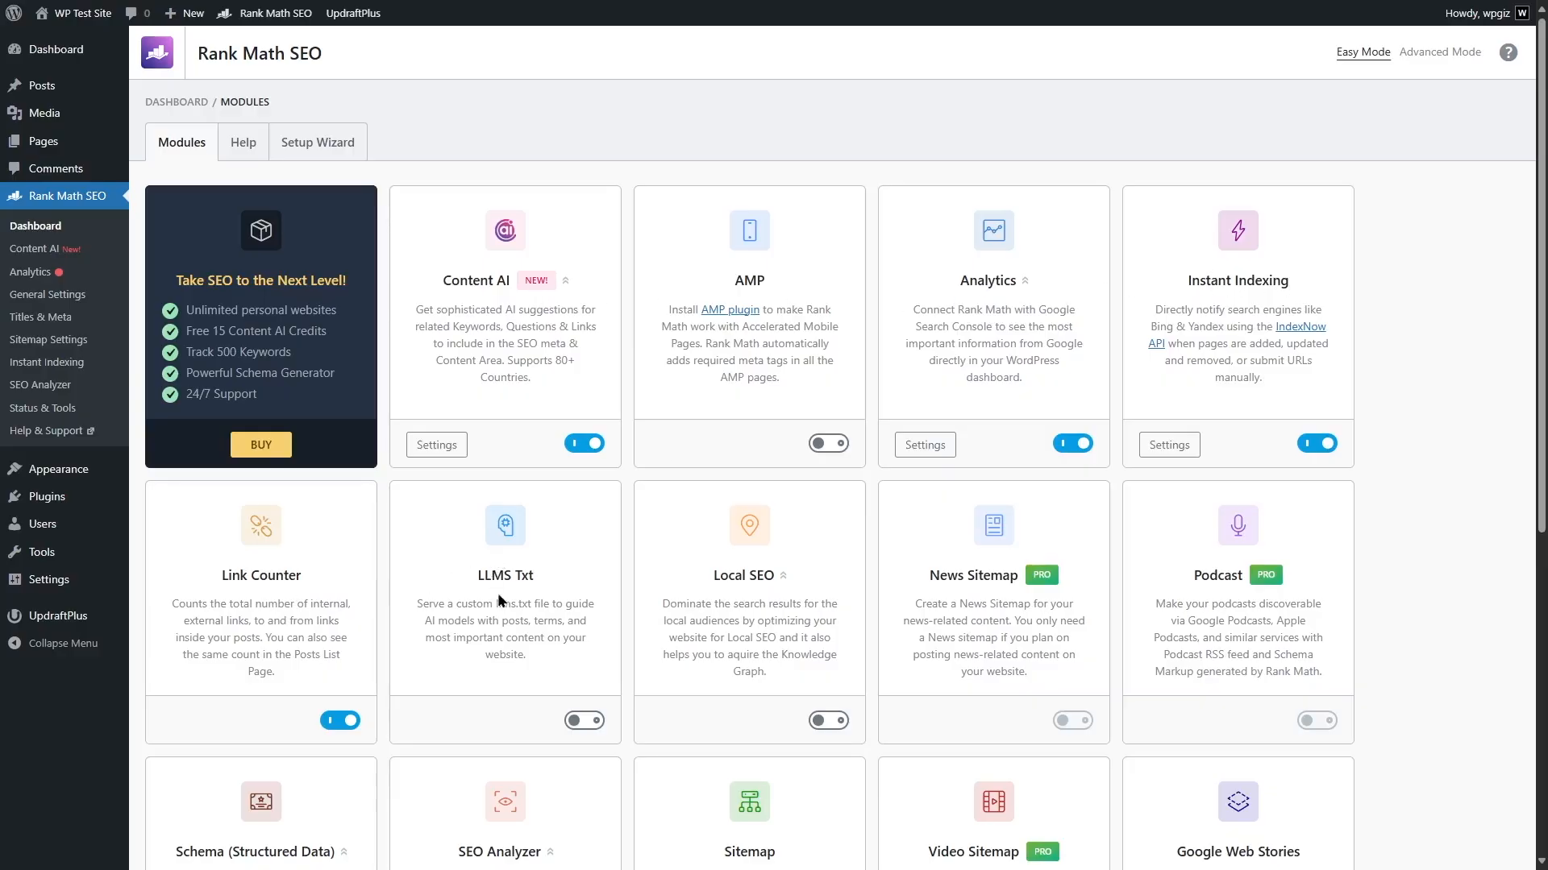
scroll(974, 602, down, 5)
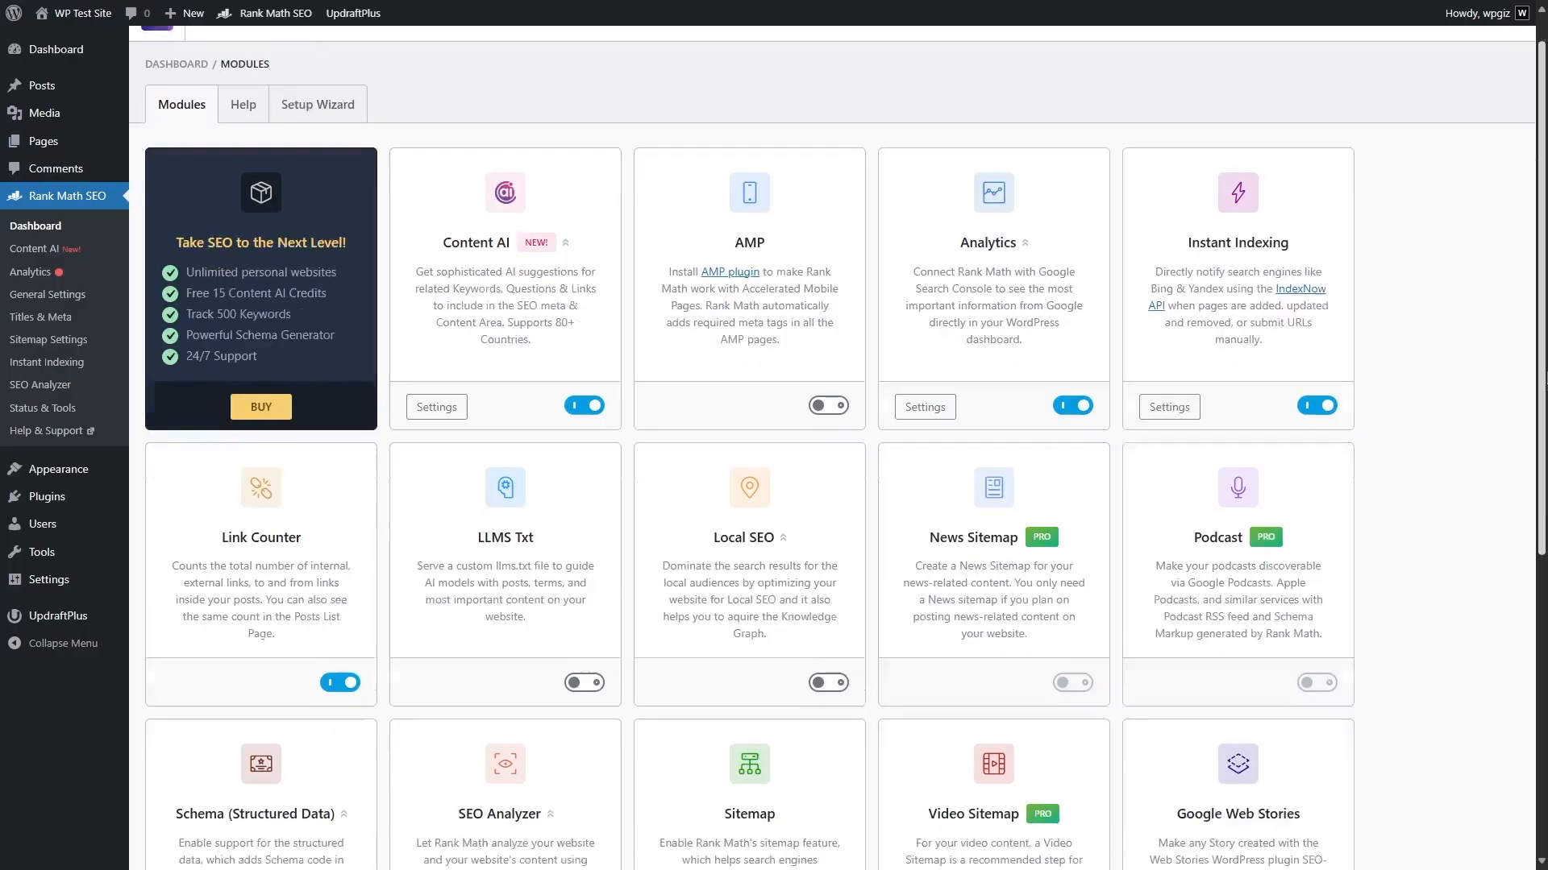
drag(1546, 608, 1546, 654)
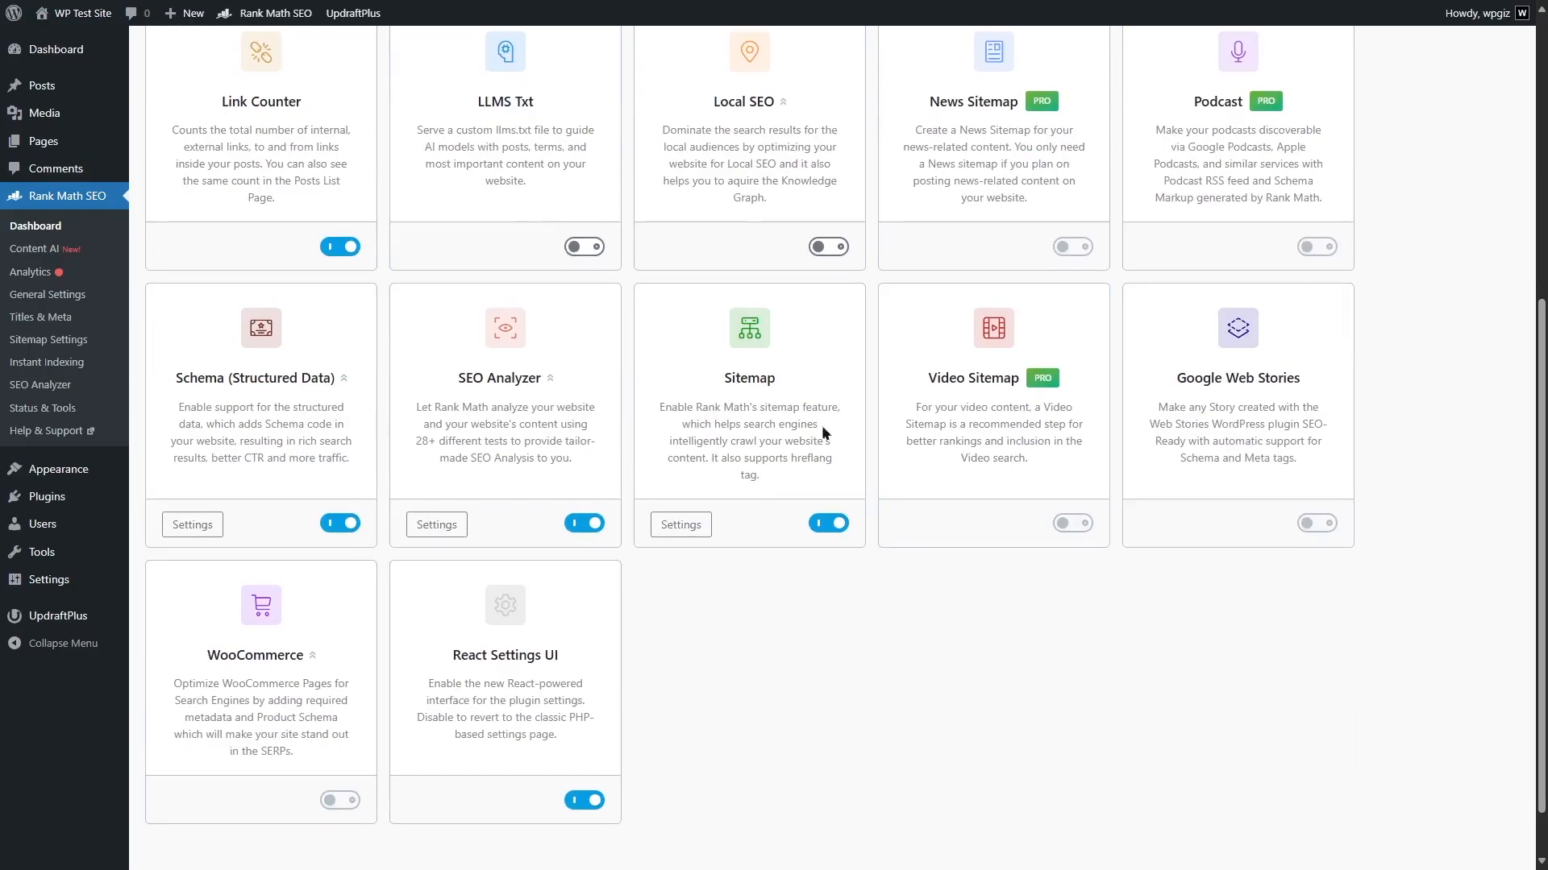
scroll(616, 483, up, 6)
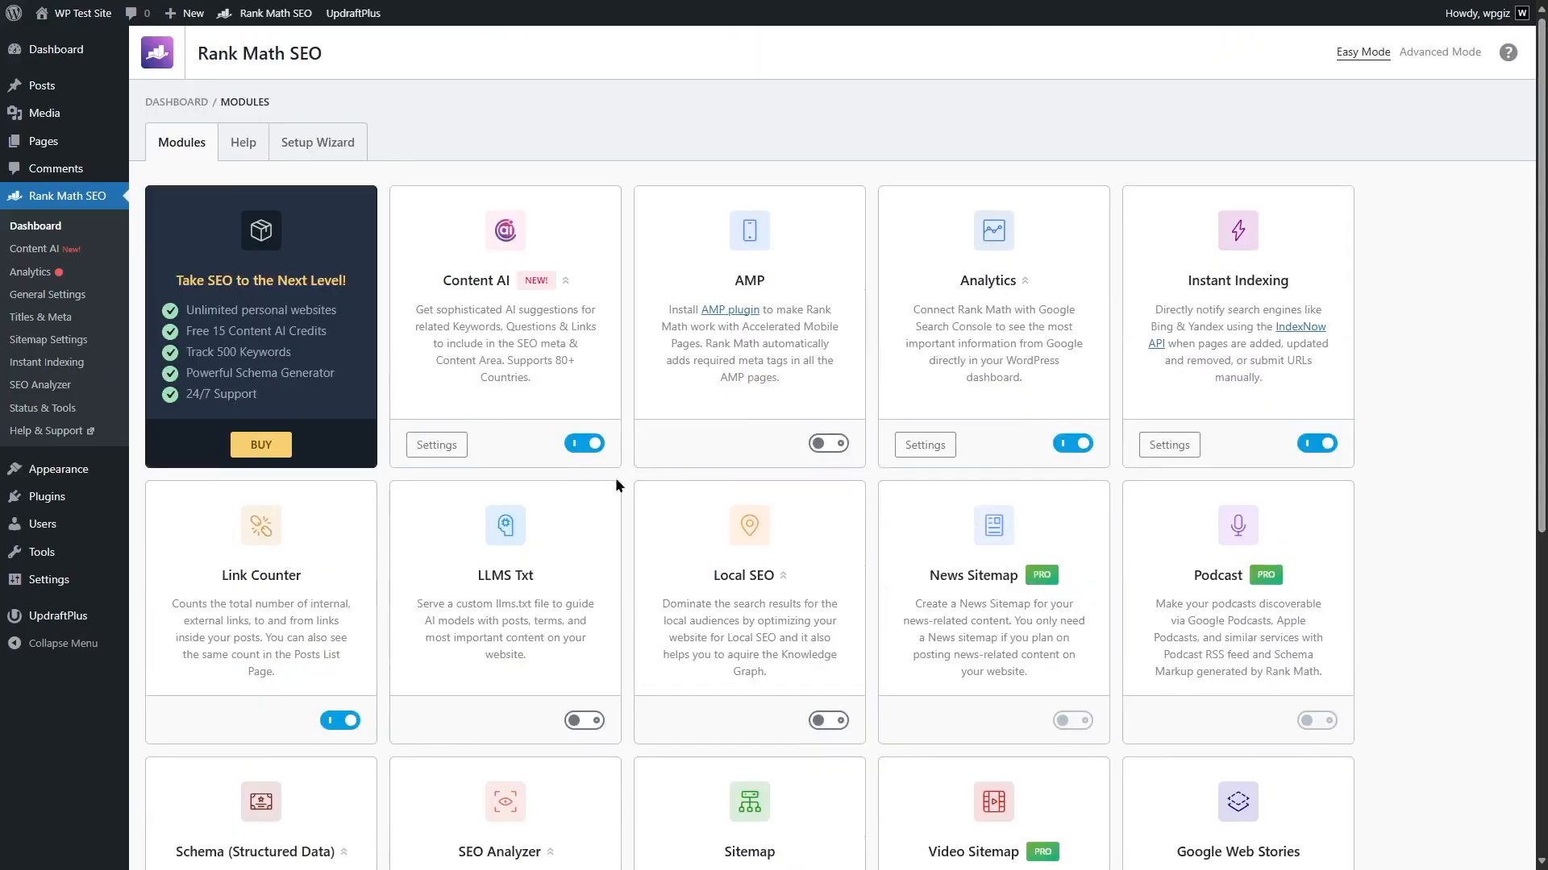
Look through the Rank Math Analytics reports: Site Analytics, SEO Performance, Keywords and Index Status
click(85, 278)
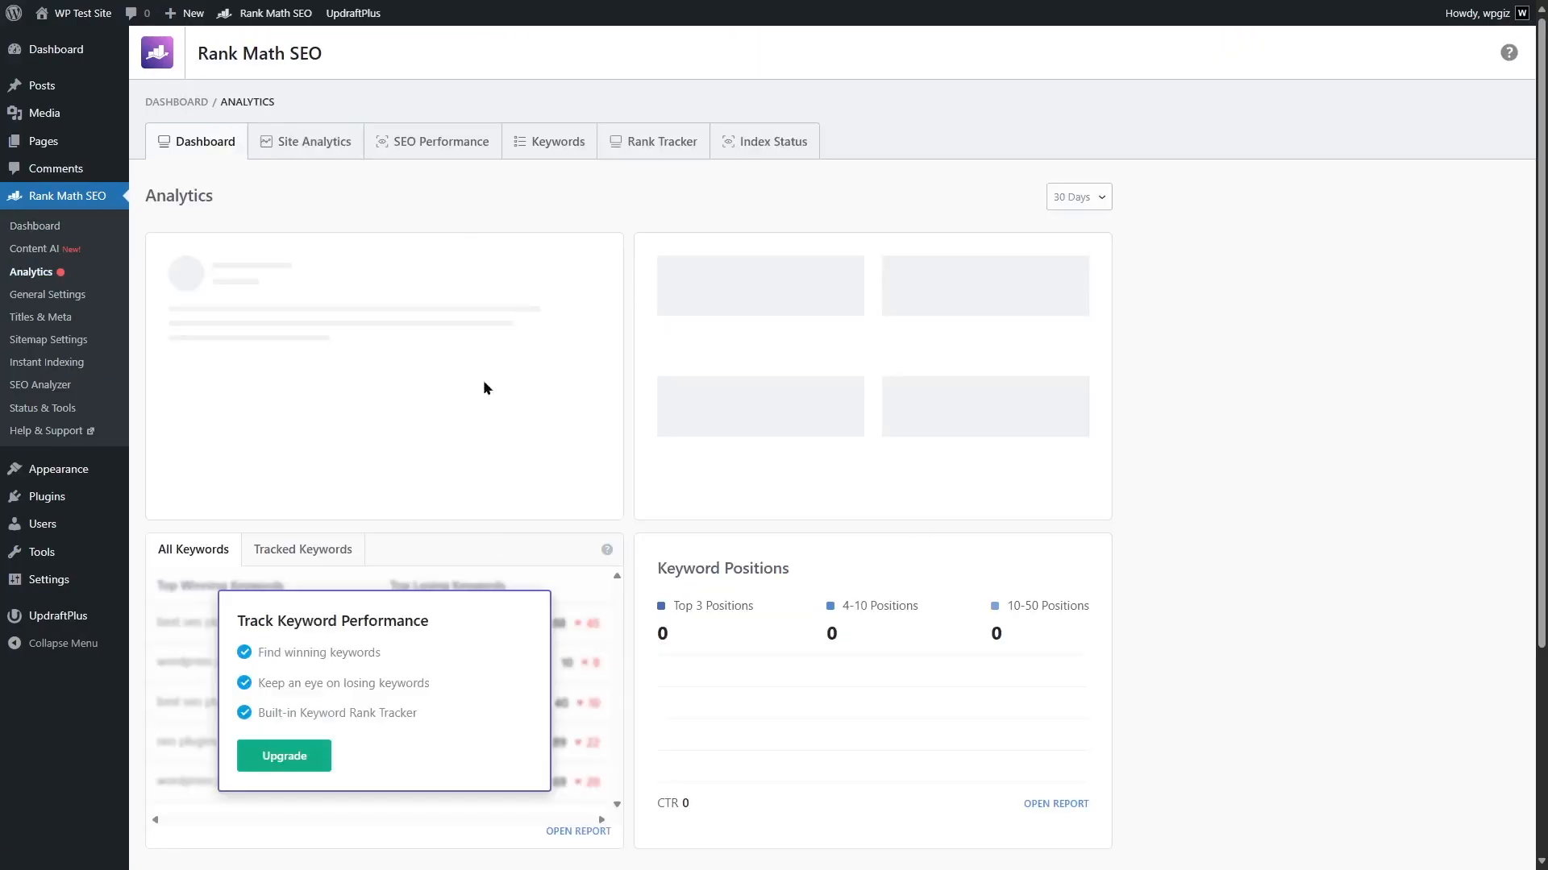
click(299, 158)
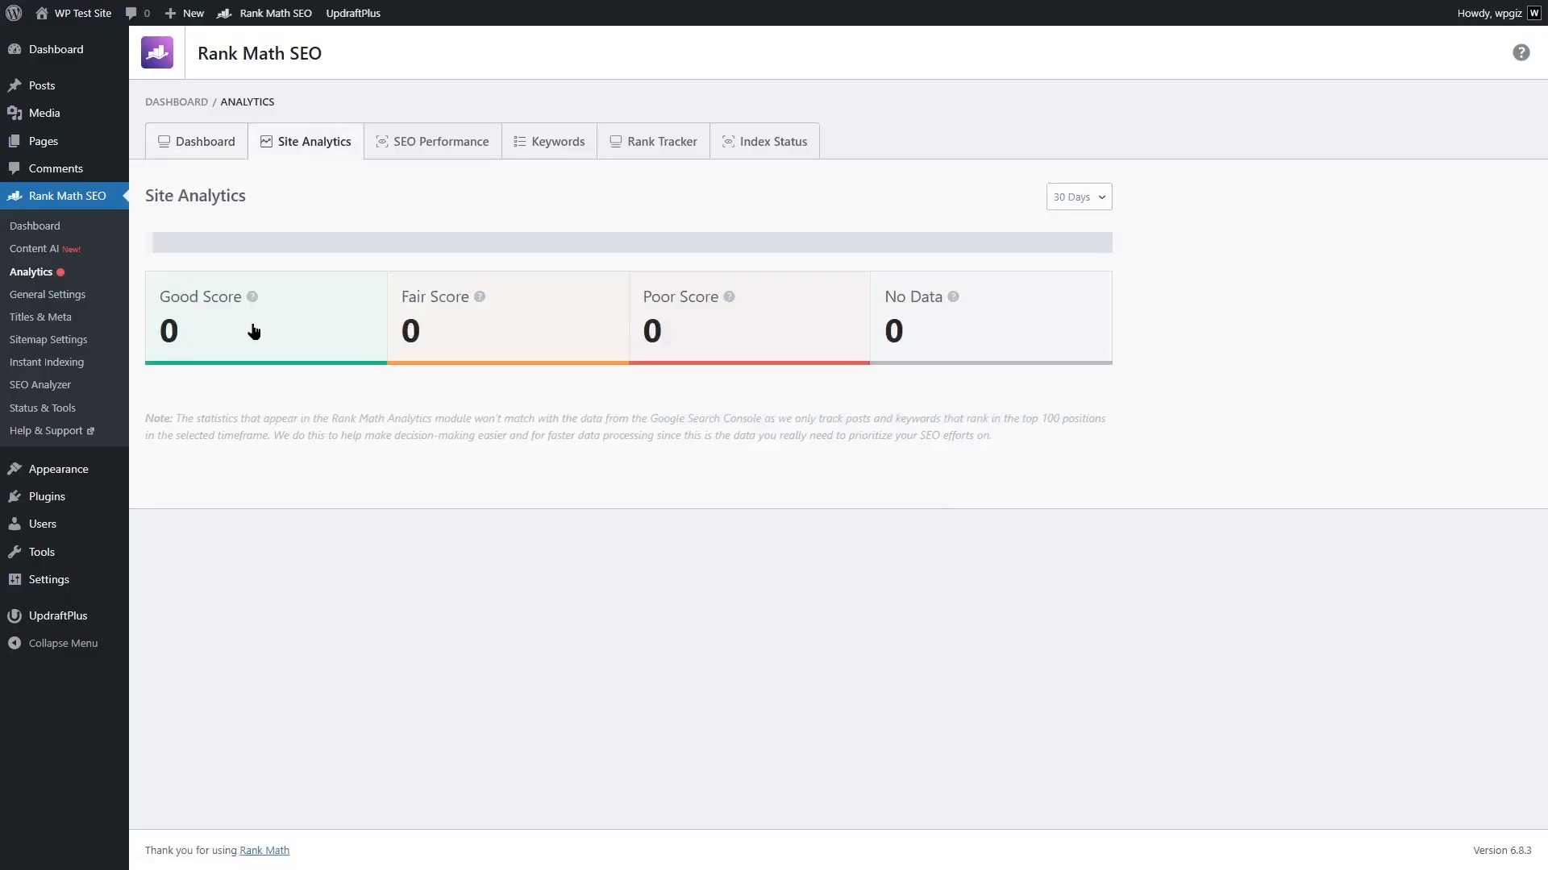
click(440, 149)
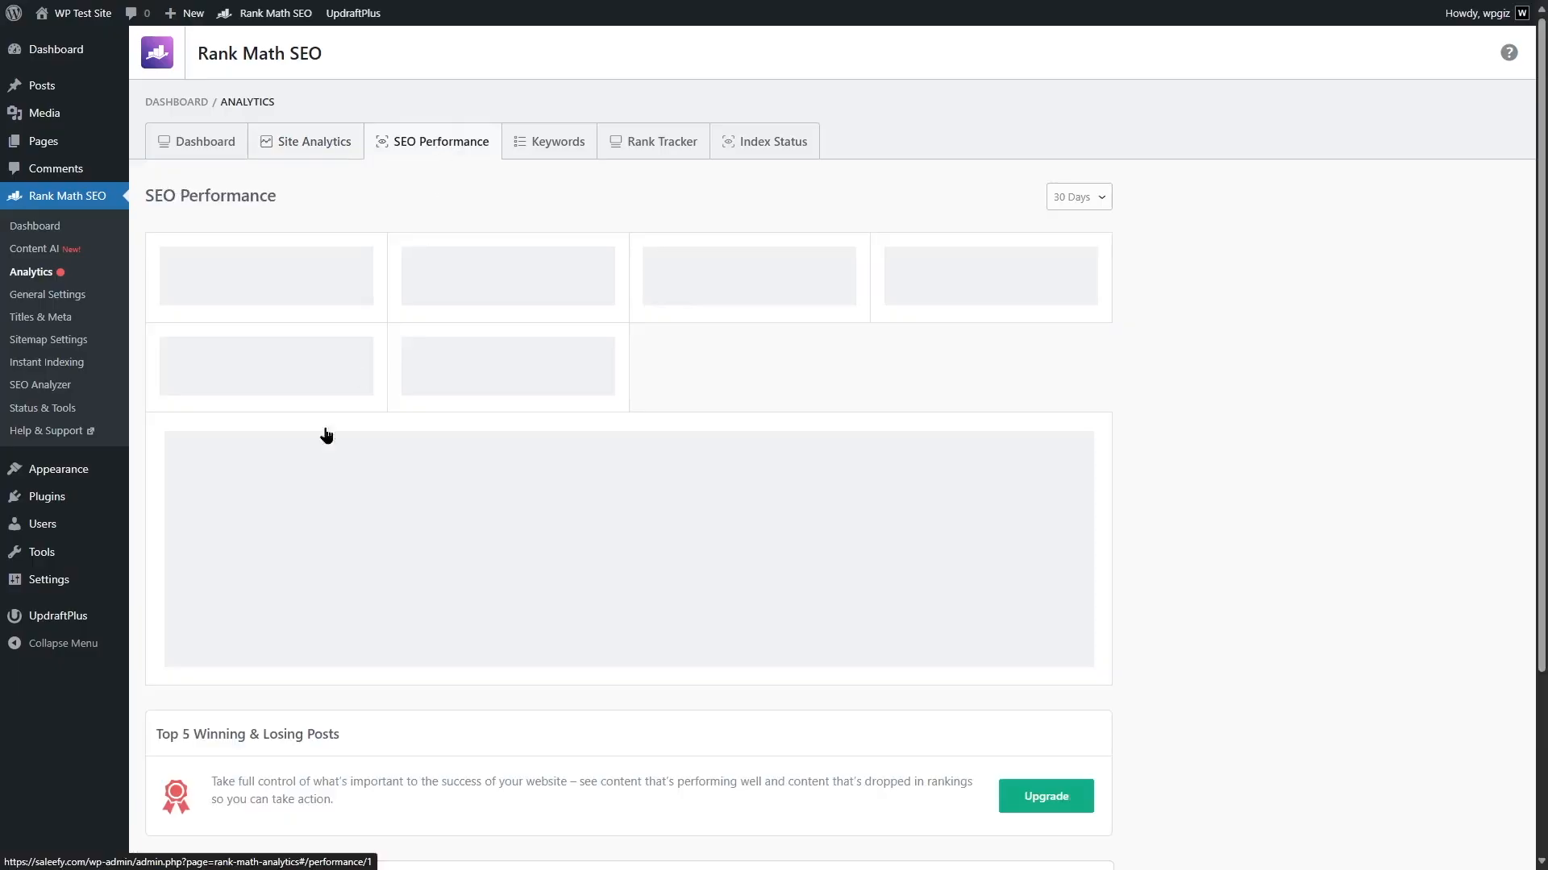
click(585, 157)
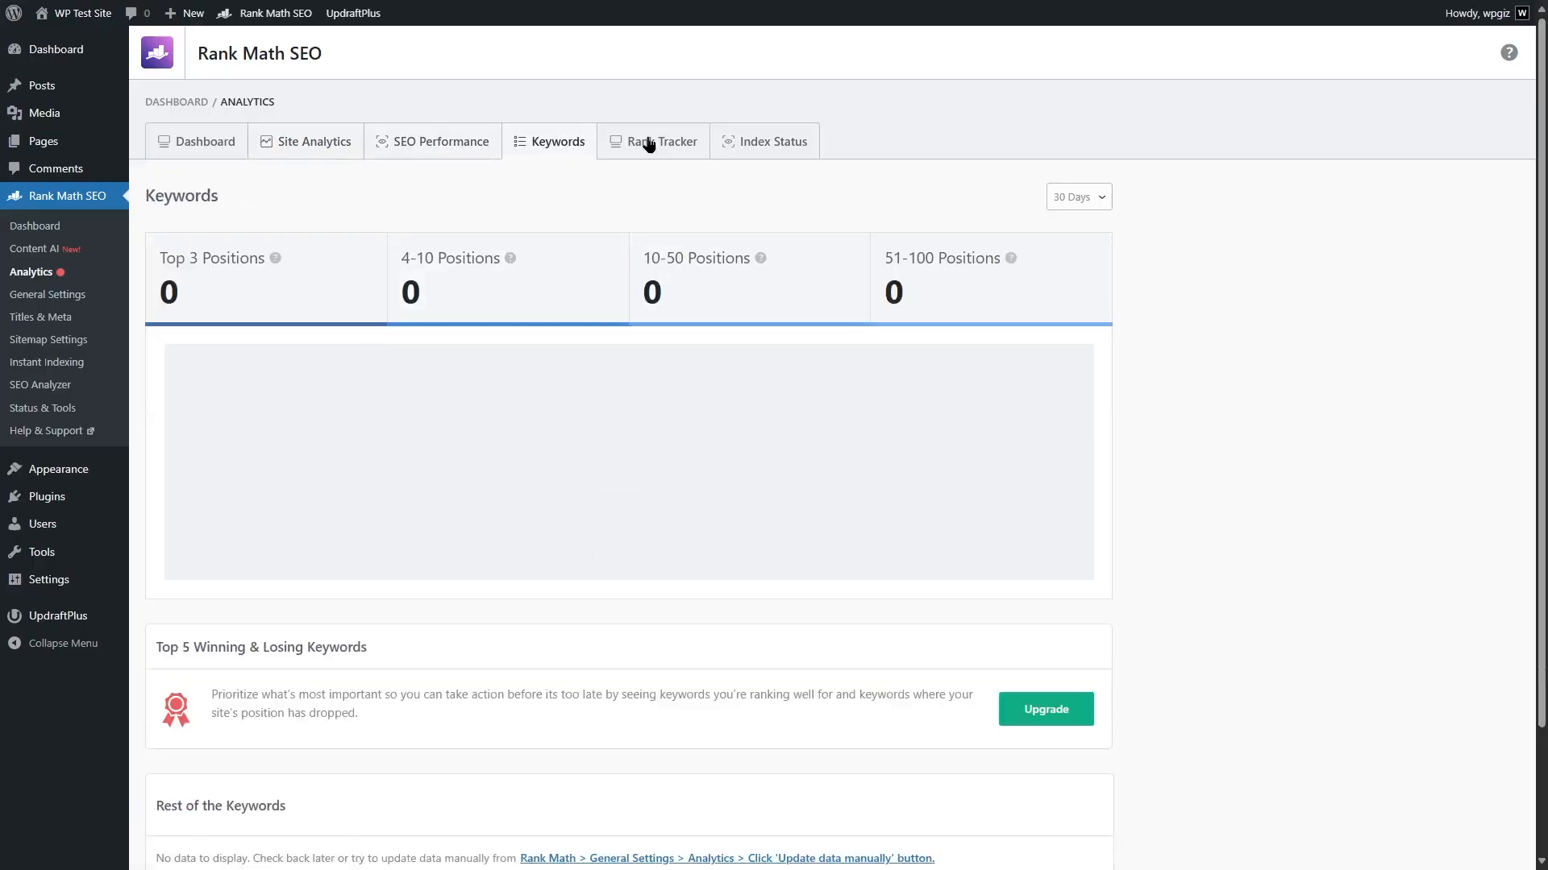
click(789, 146)
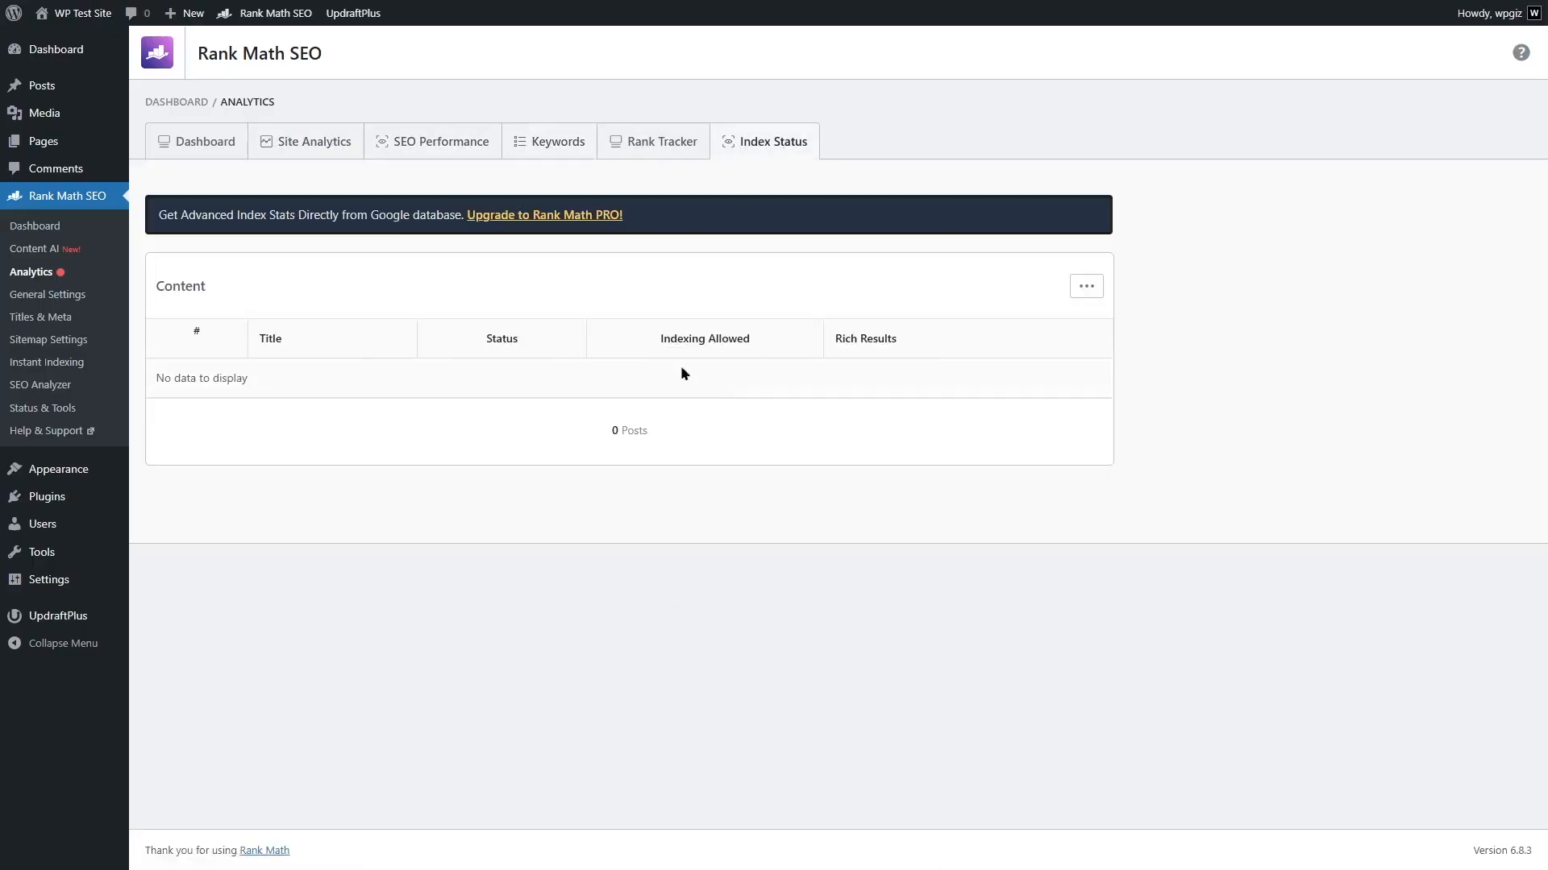
click(182, 147)
click(315, 142)
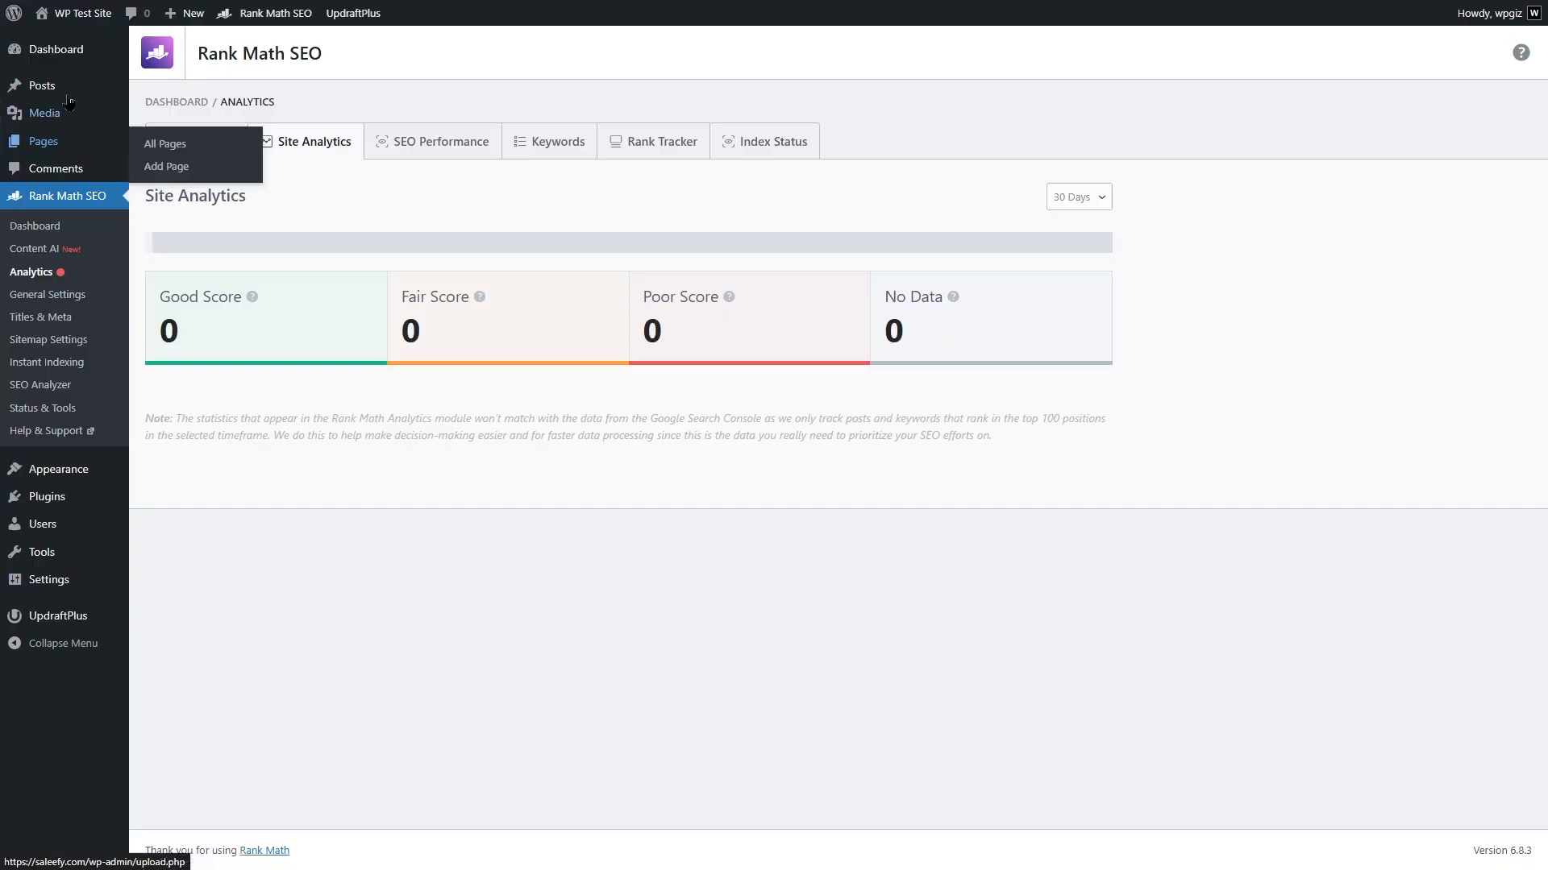
Create a new post titled "Top 5 Remote Job Categories You Can Start Today" and paste the article text into its body
mouse_move(79, 153)
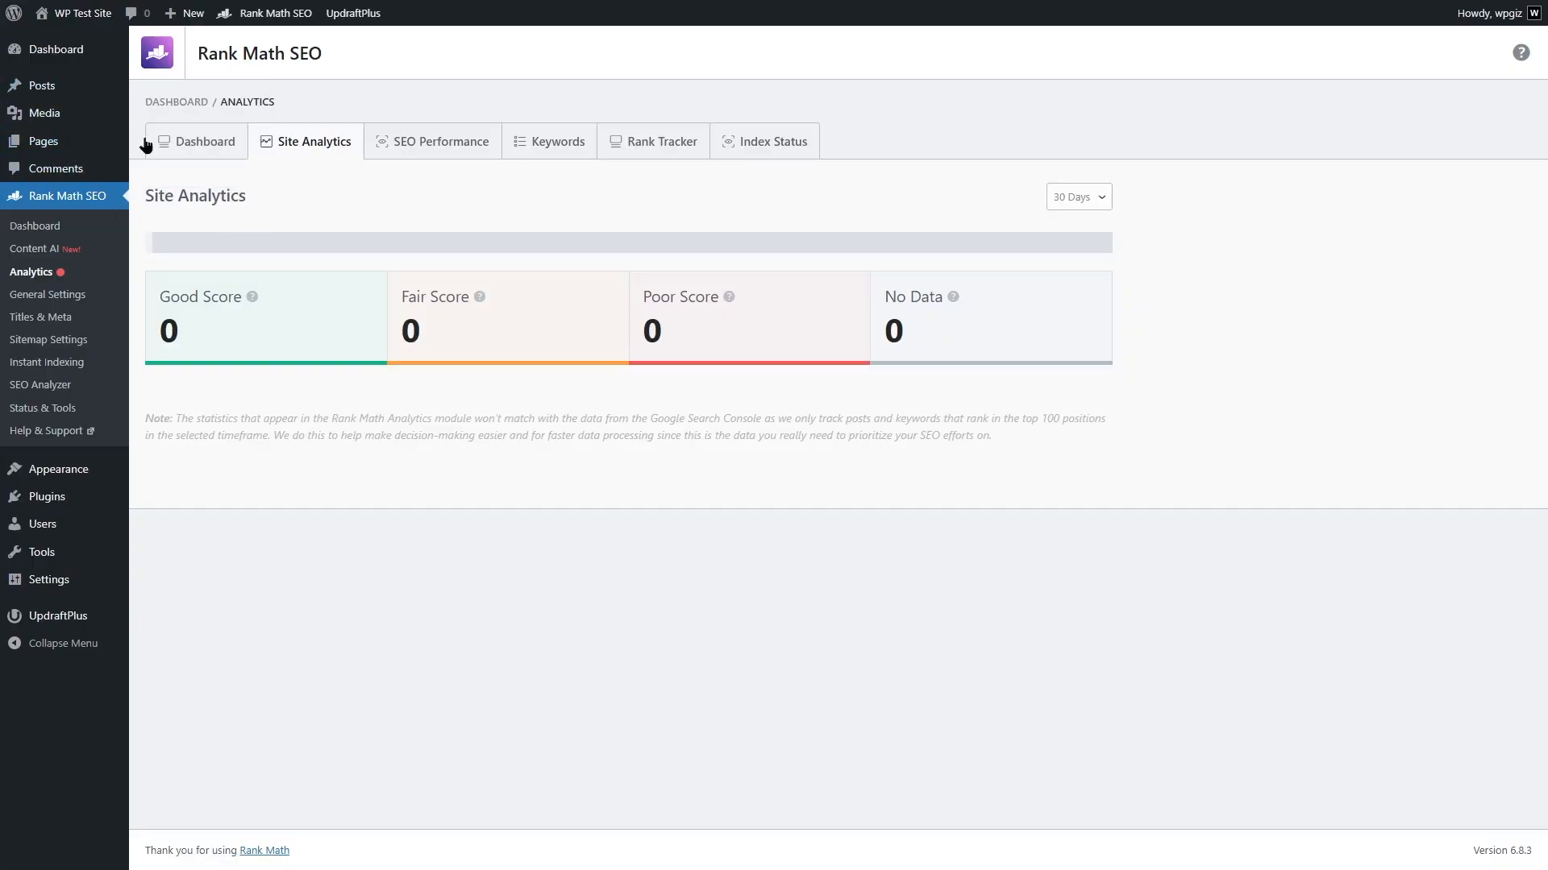
mouse_move(57, 91)
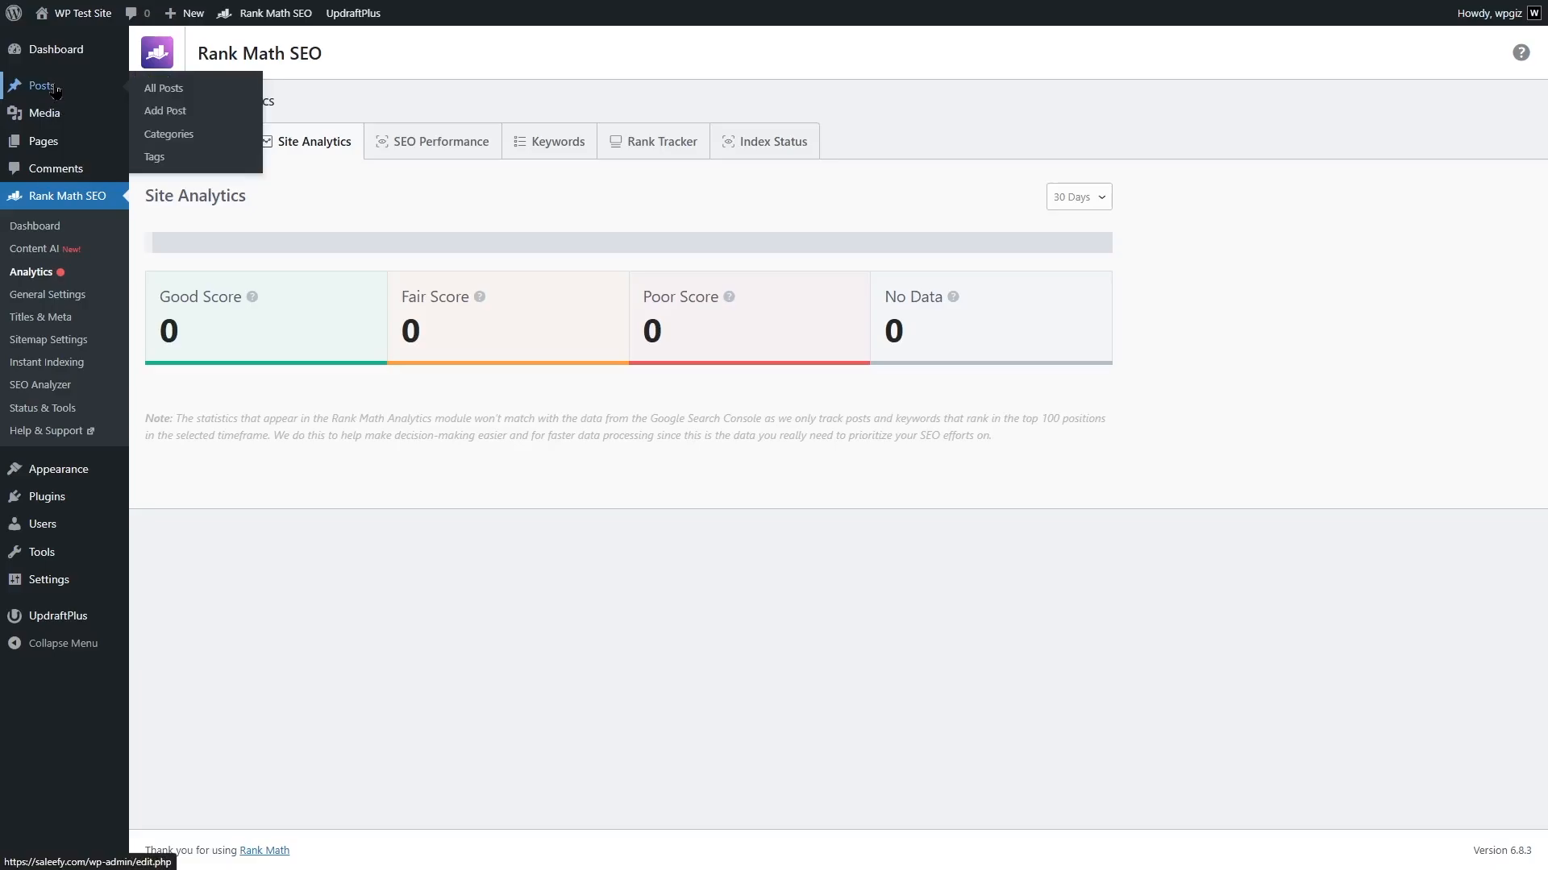
click(179, 119)
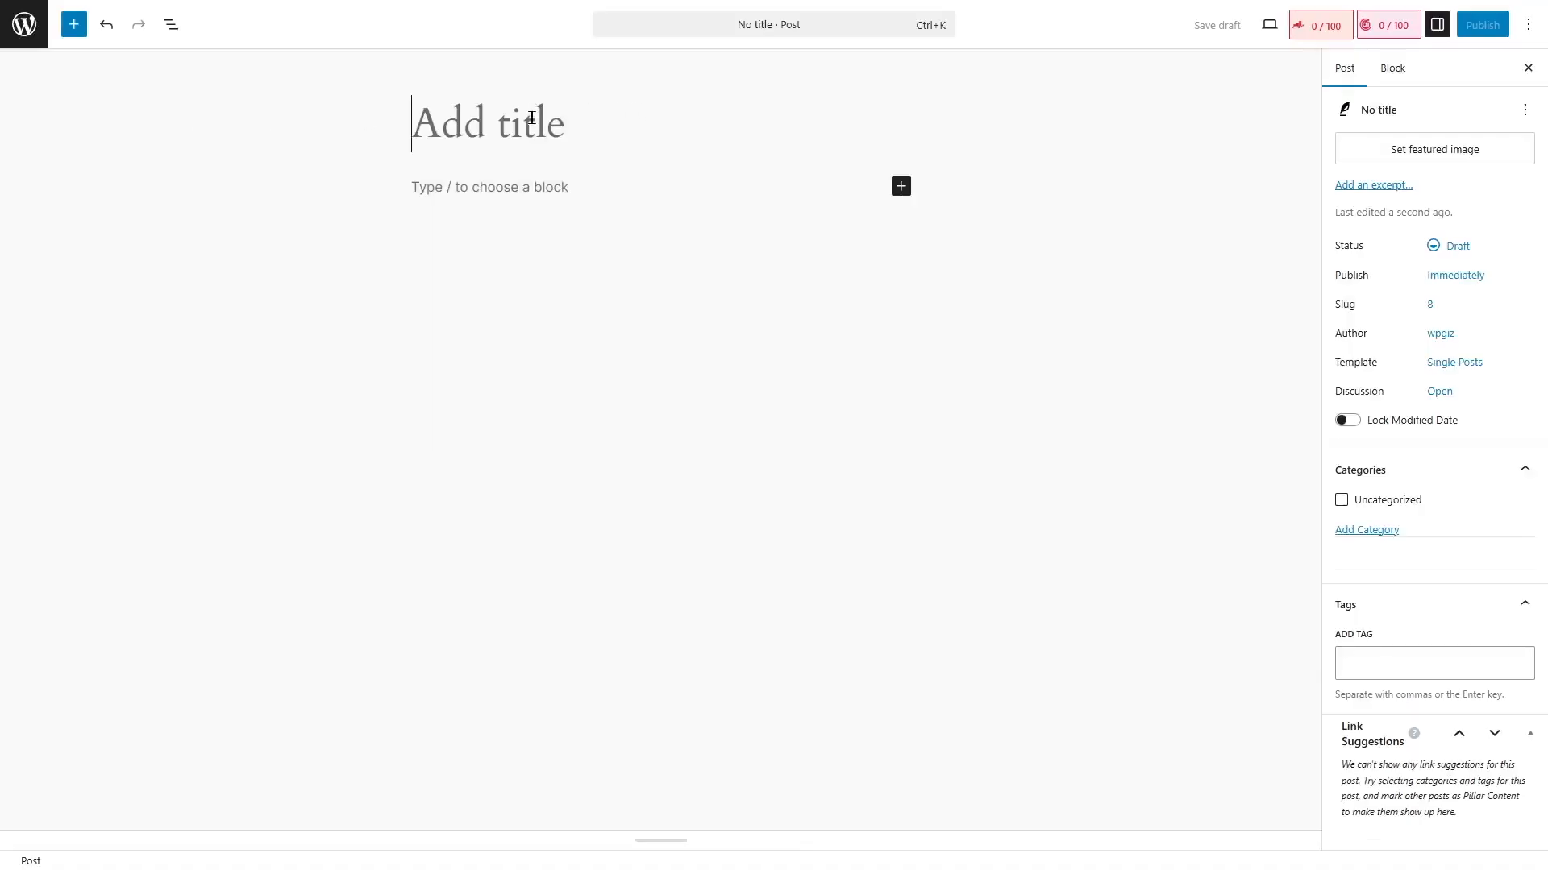
text(Top 5 Remote Job Categories You Can Start Today)
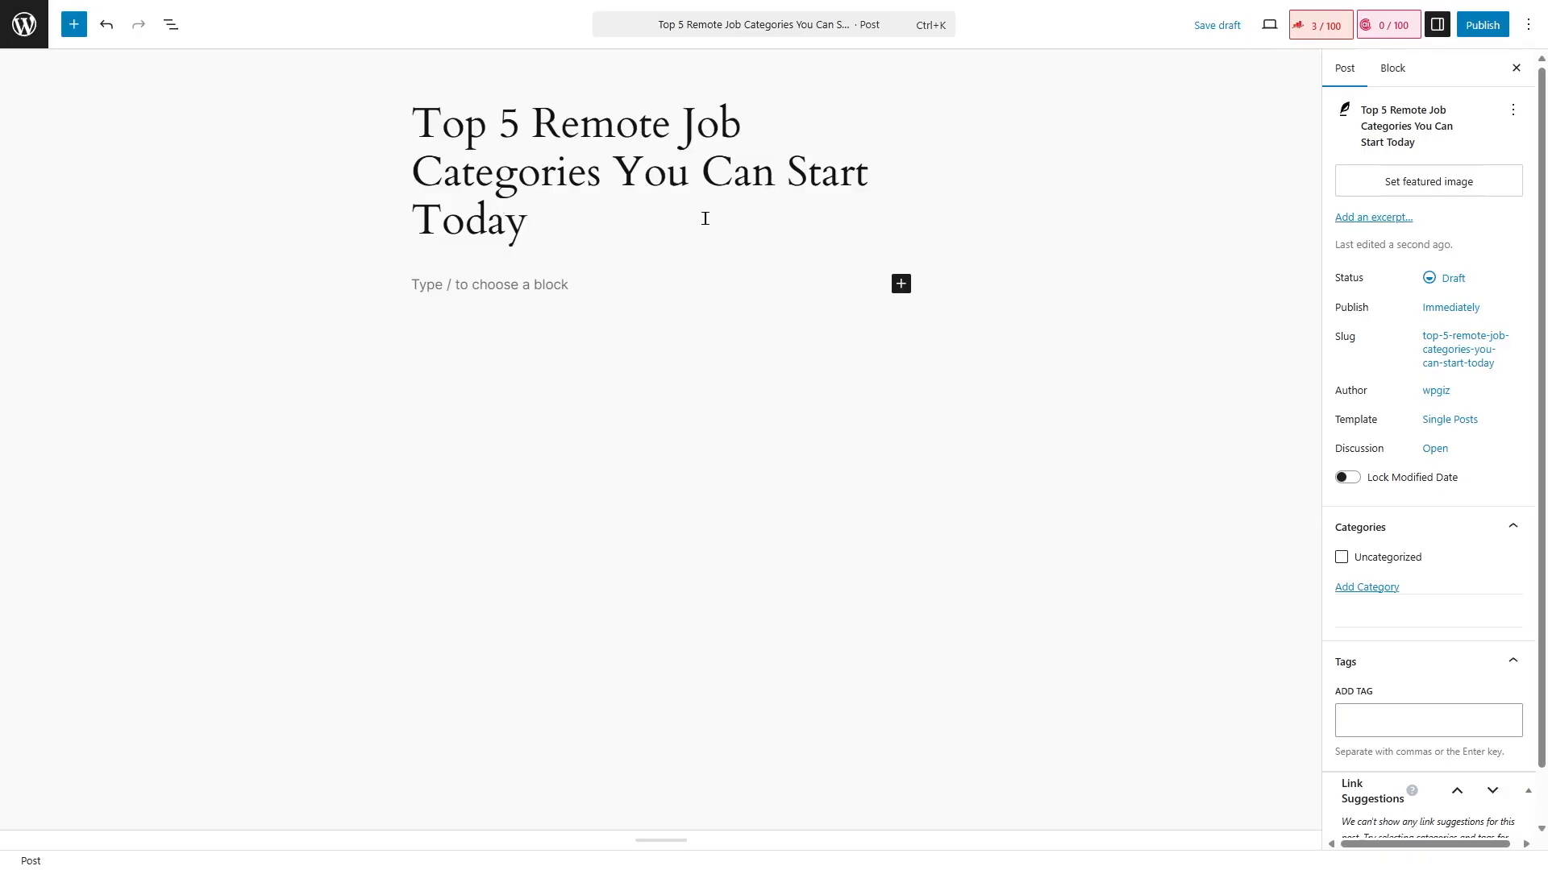
key(ctrl+v)
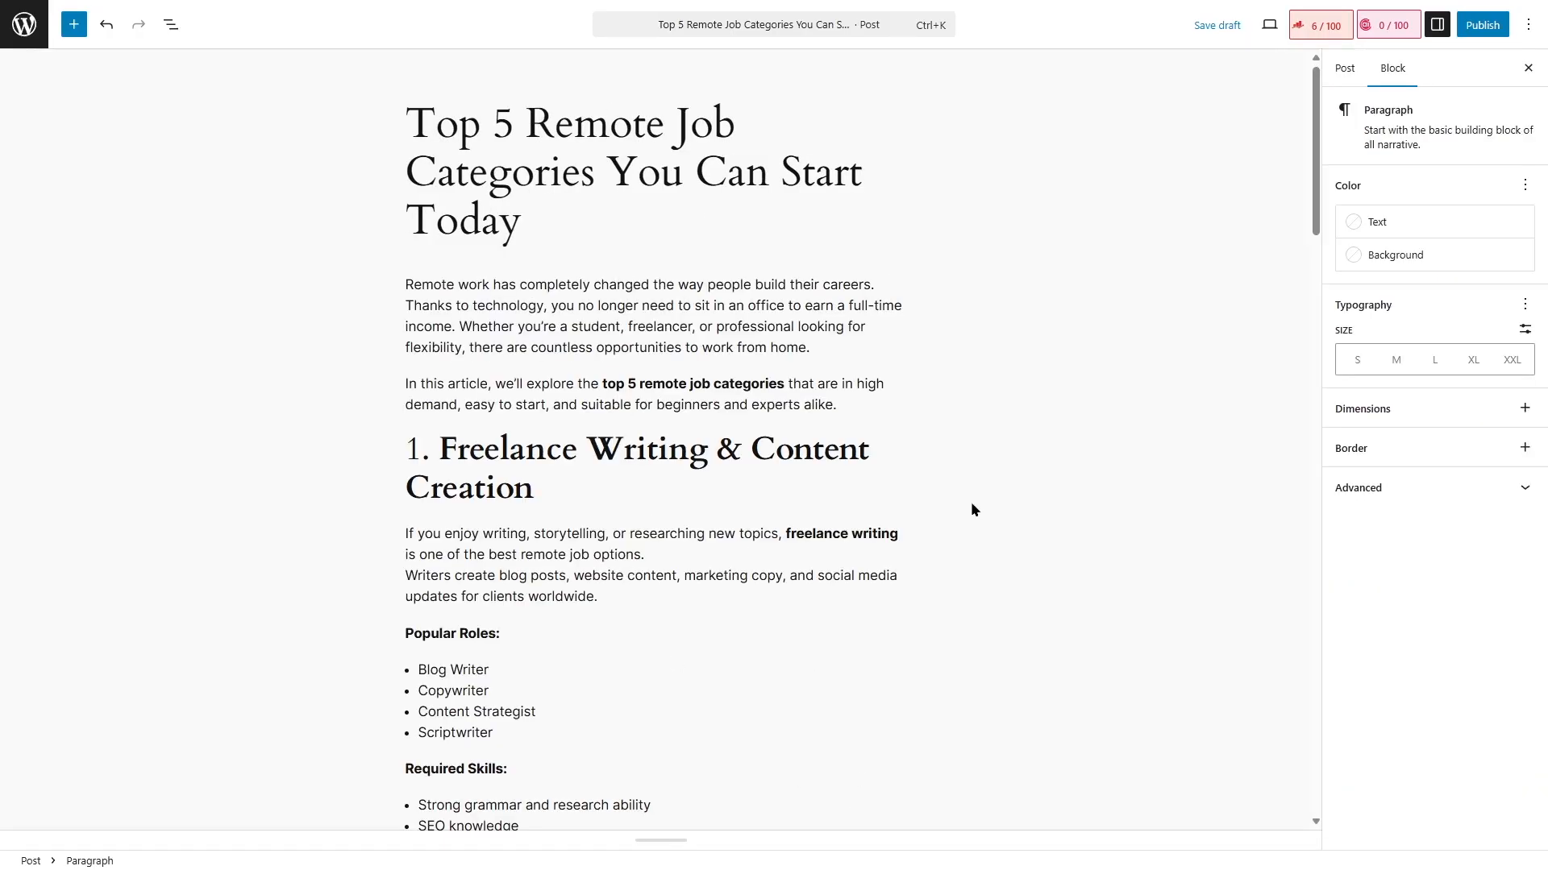
drag(1316, 174, 1322, 126)
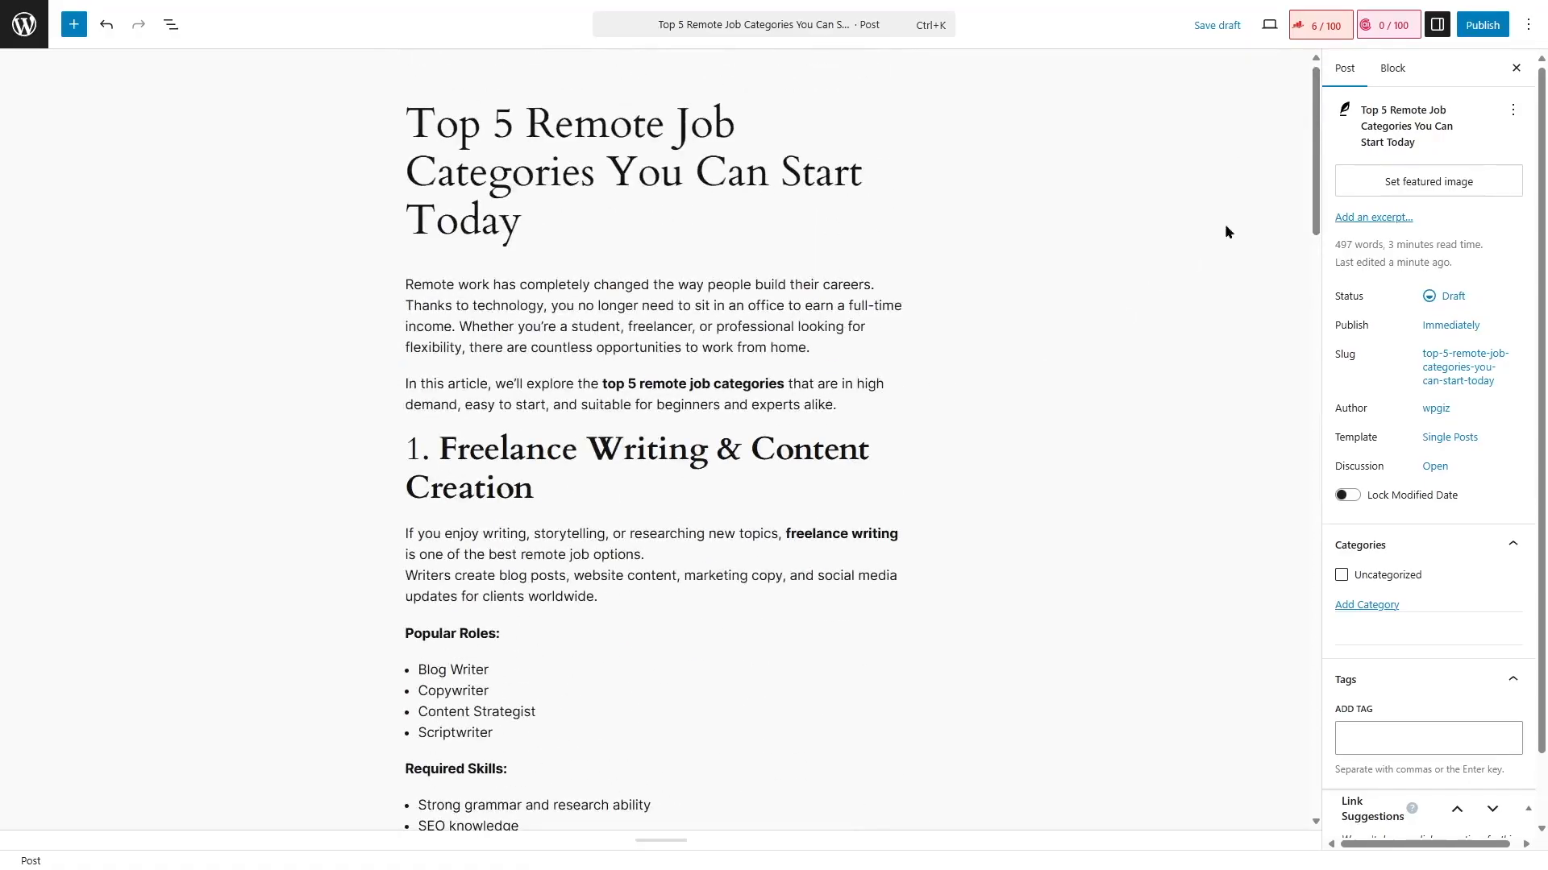
Set the post's Rank Math focus keyword to the suggested "remote job categories"
click(1332, 21)
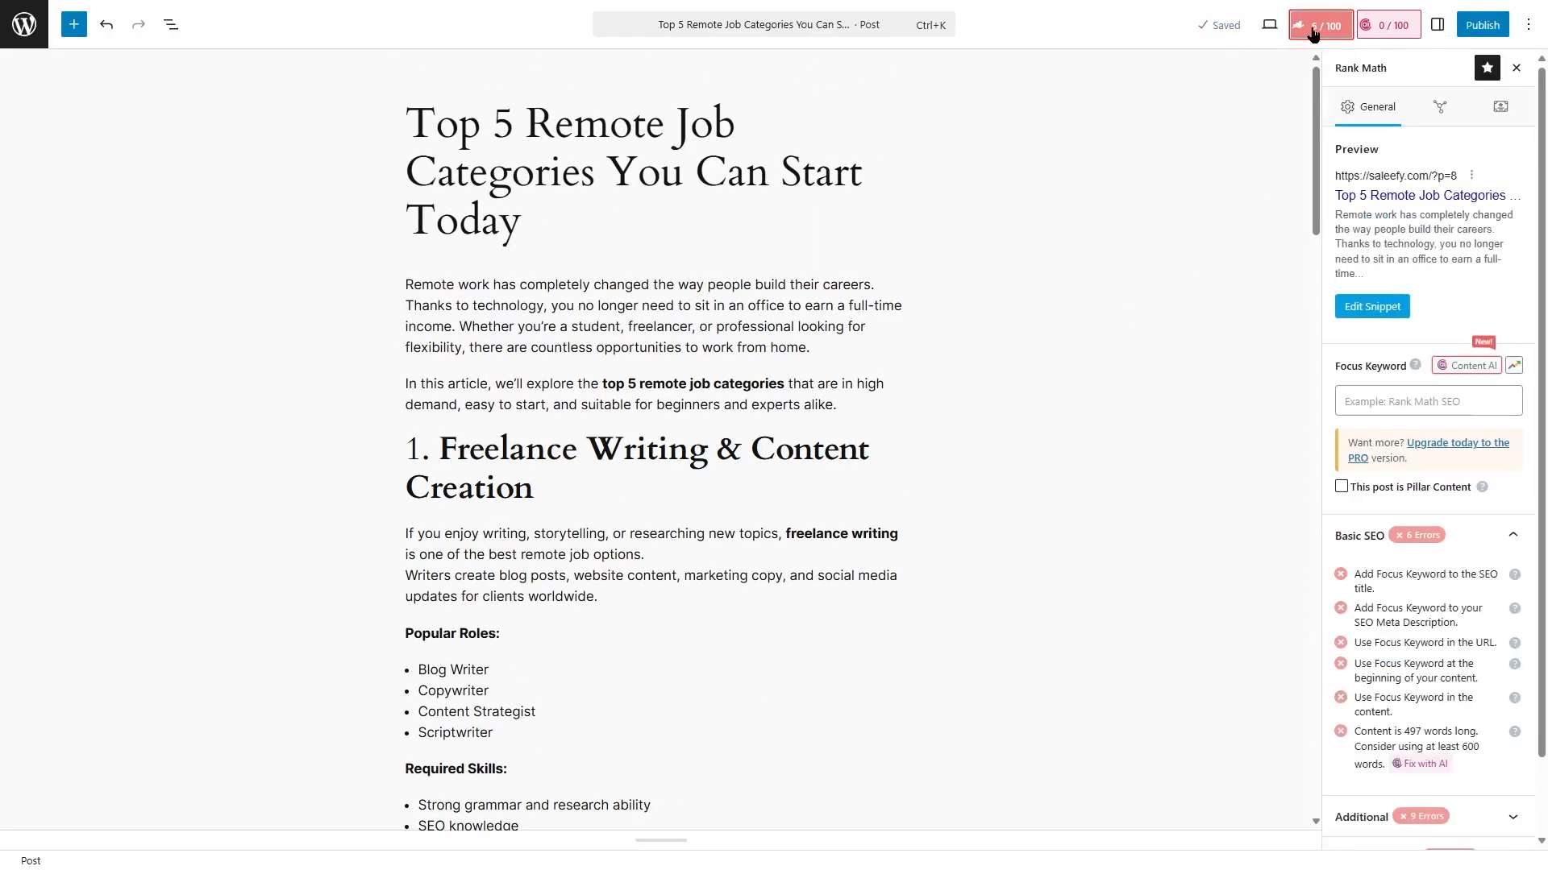
click(1422, 400)
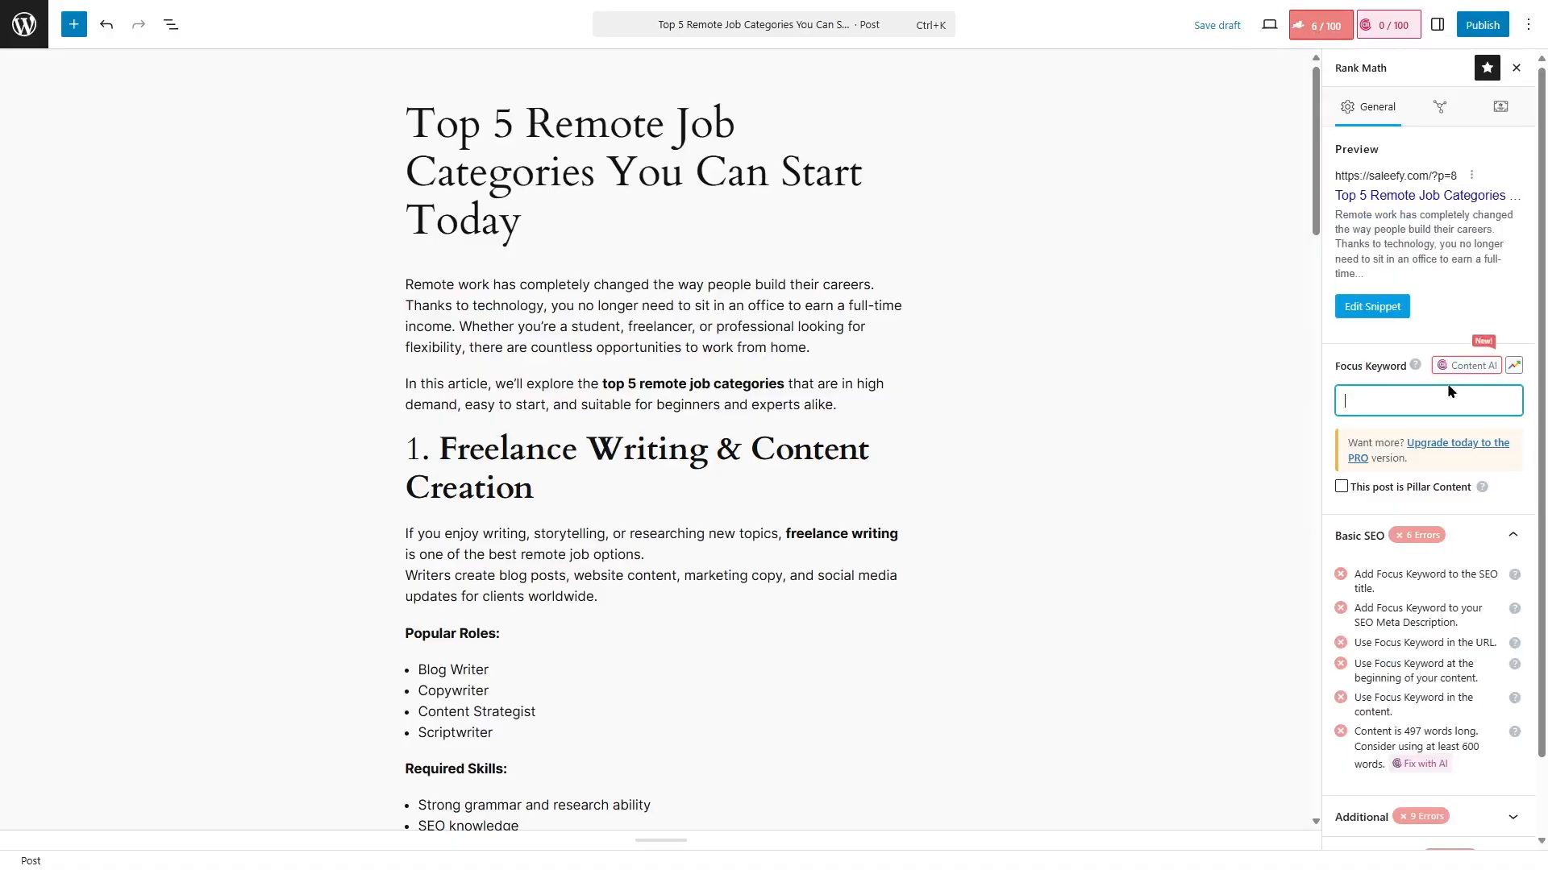
text(Remote job categories)
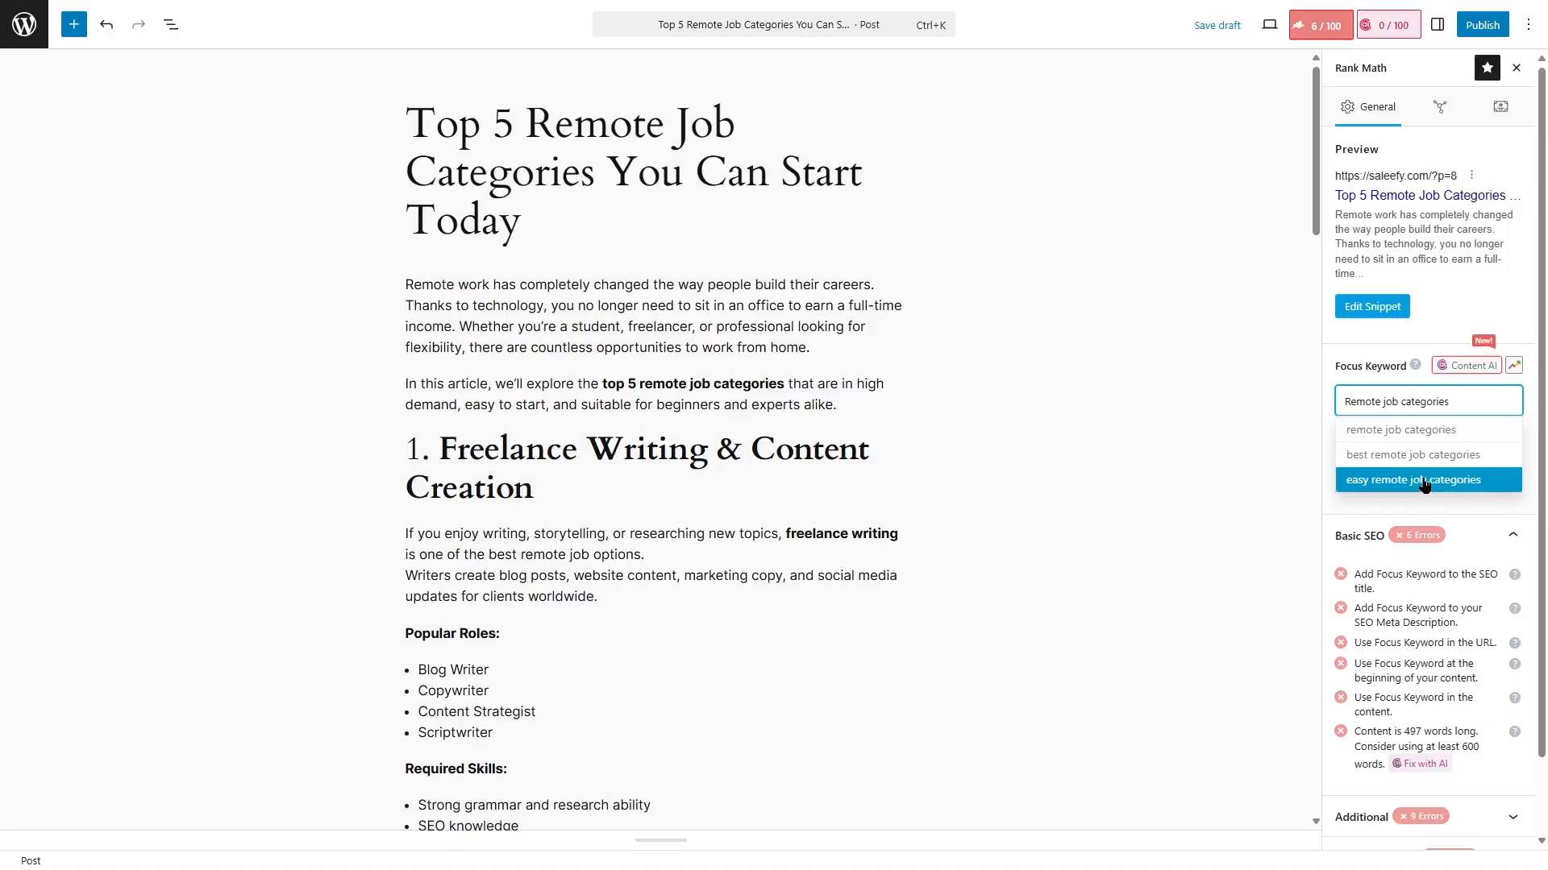
click(1416, 431)
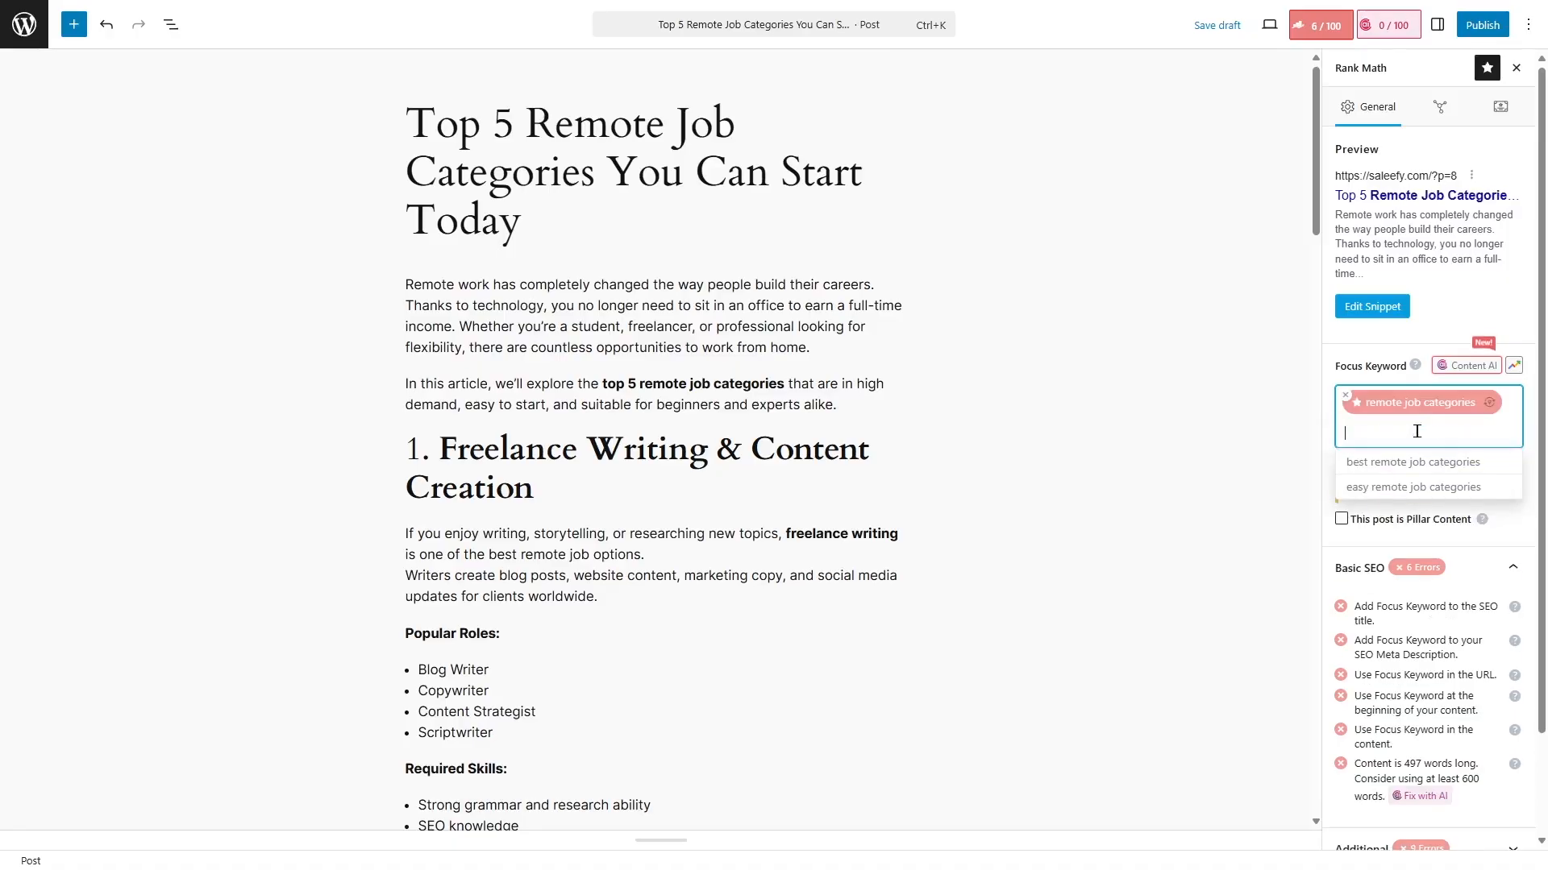
Write the search snippet description about the top 5 remote job categories in high demand, the skills needed and how to start working from home in 2025
click(1356, 313)
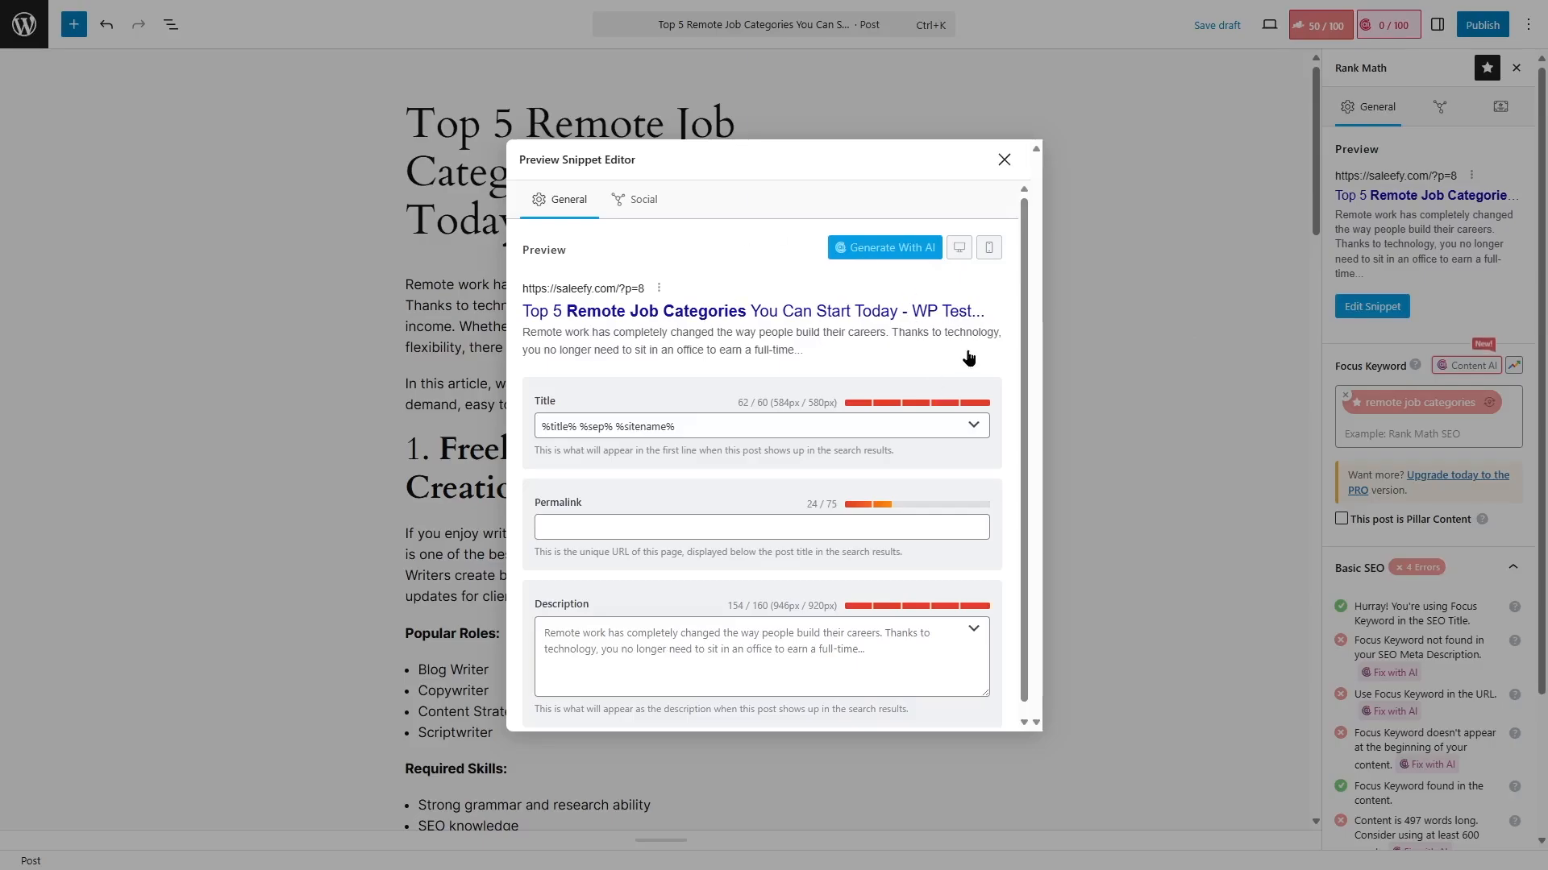
click(851, 679)
text(Discover the top 5 remote job categories that are in high demand. Learn what skills you need and how to start working from home in 2025 no experience required!)
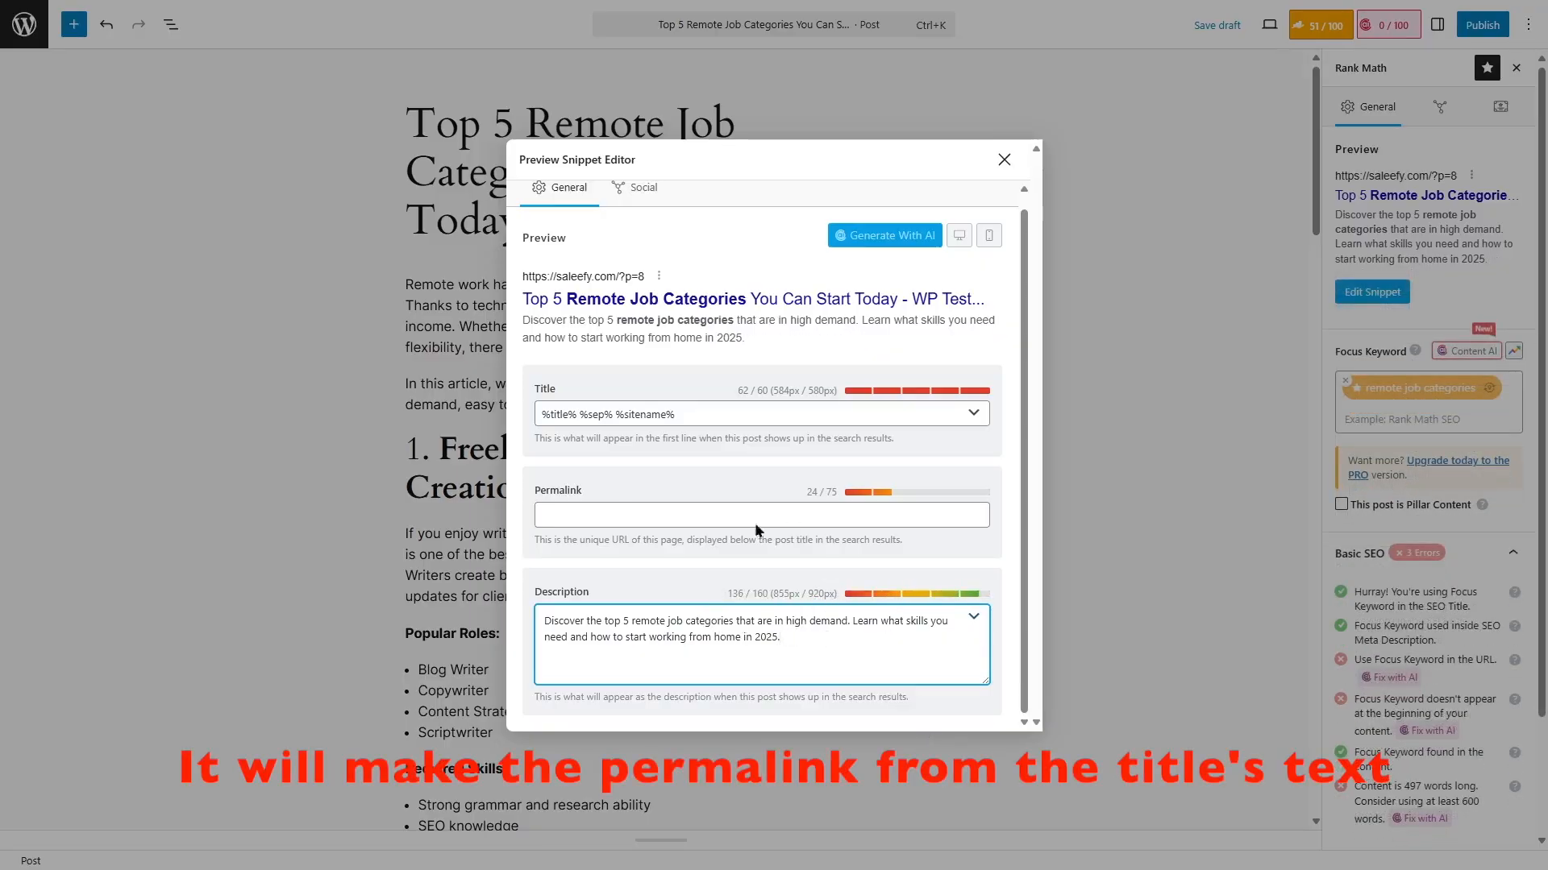
click(587, 514)
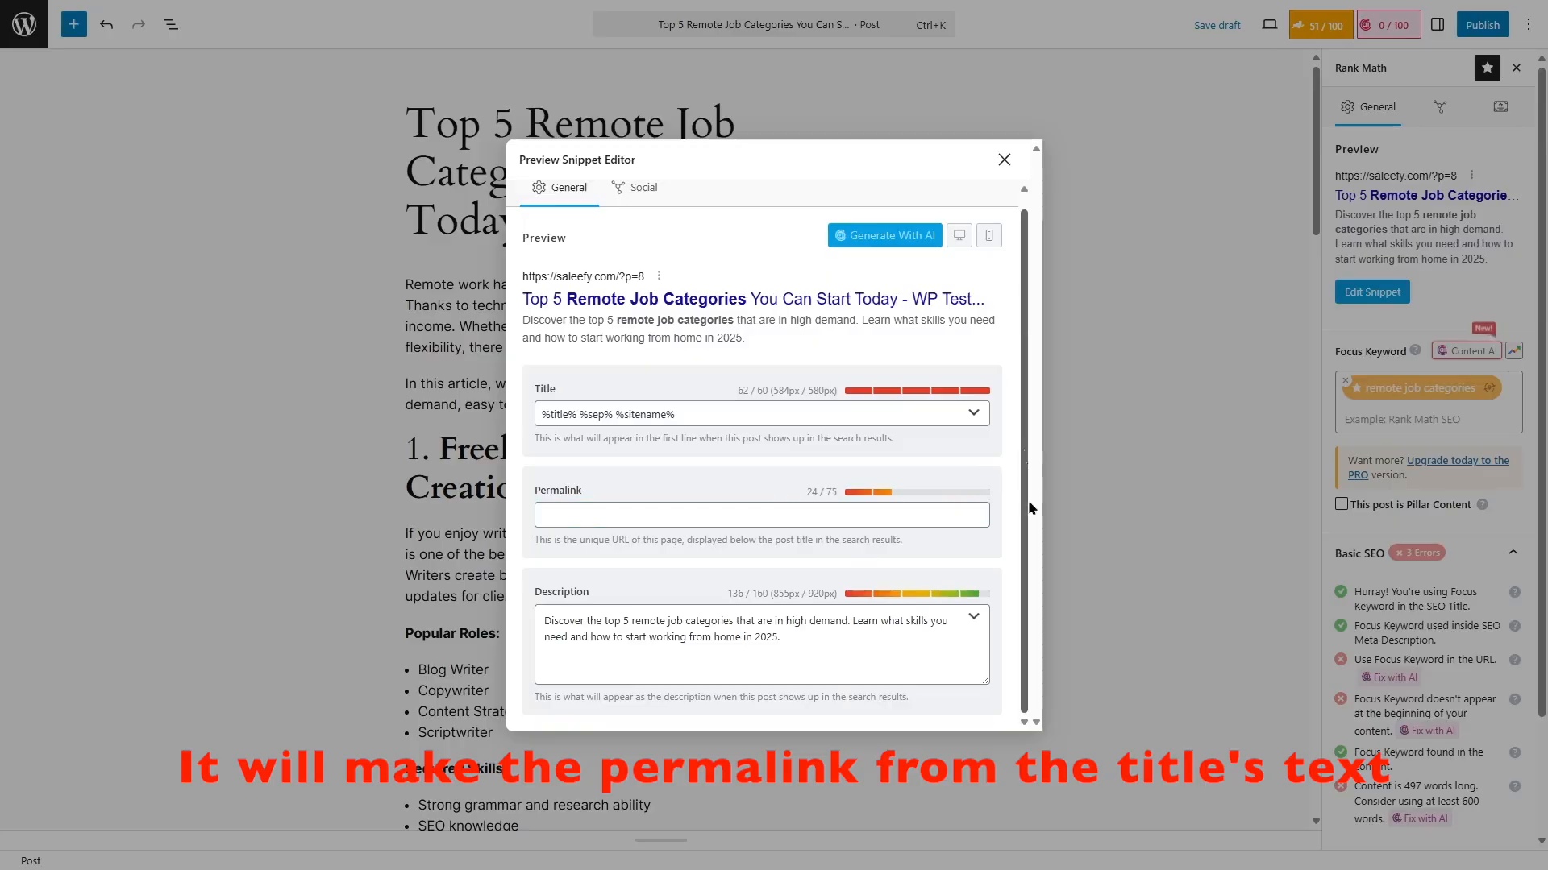
click(1006, 159)
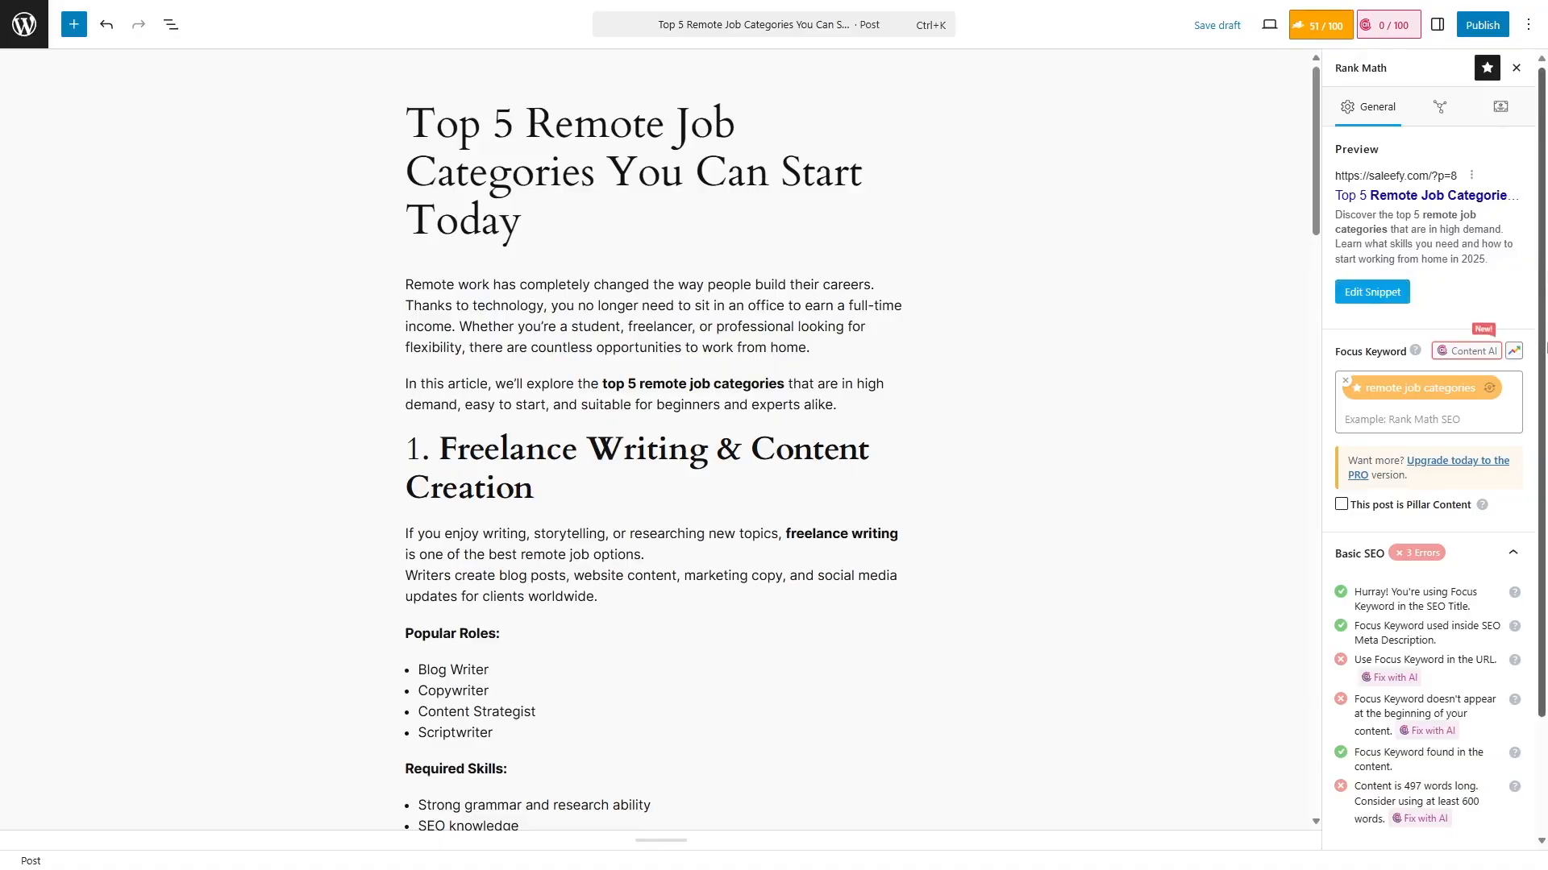
Review the Basic SEO checks, save the post as a draft and reopen the snippet editor to check the permalink
scroll(1545, 522, down, 2)
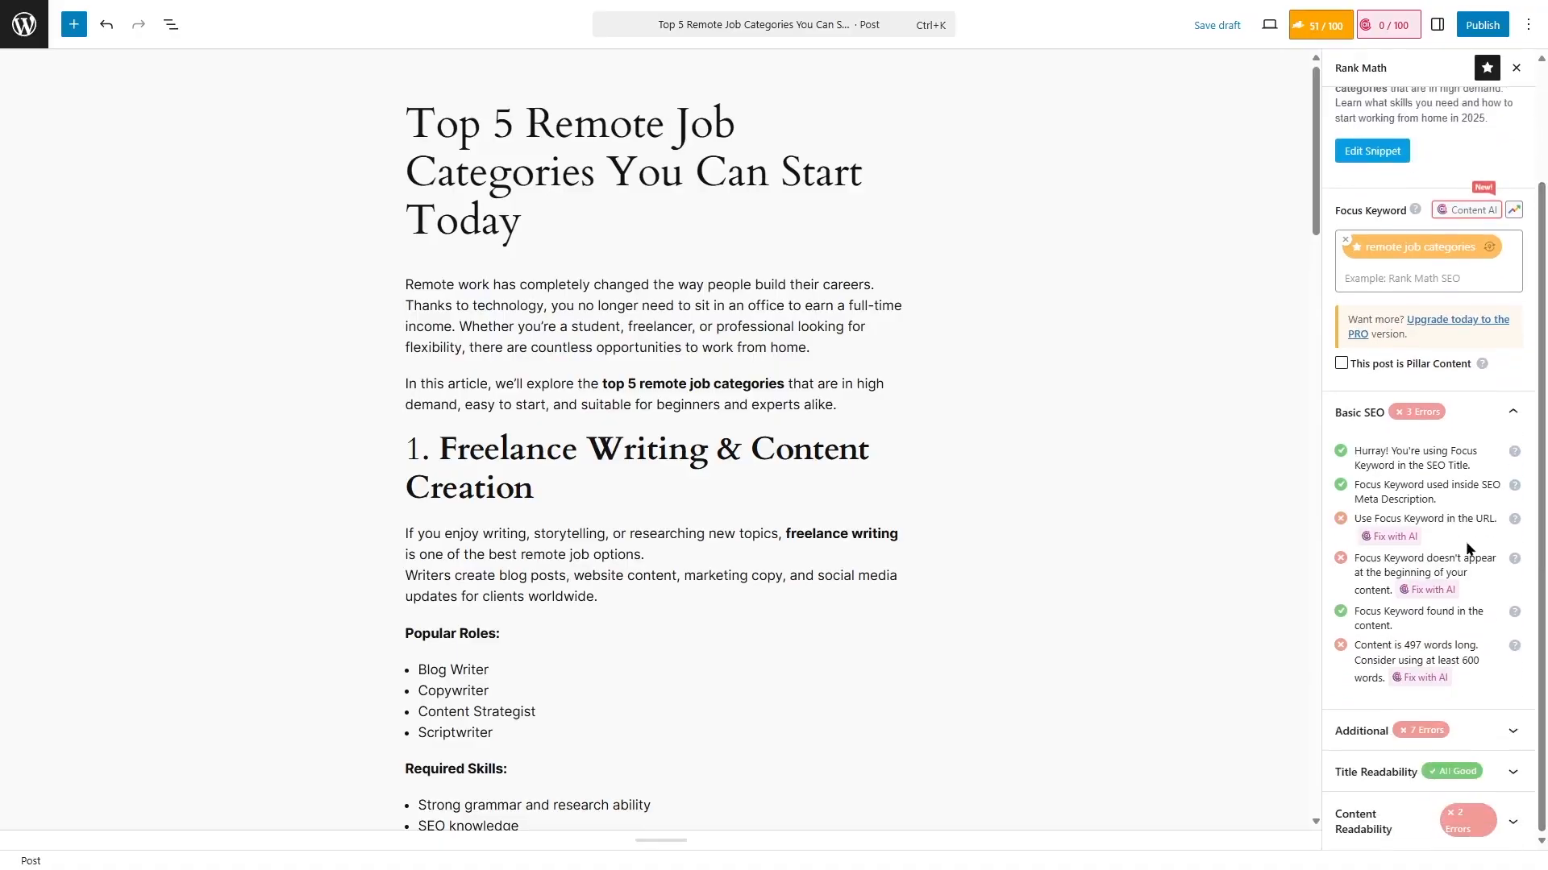
scroll(1442, 331, up, 2)
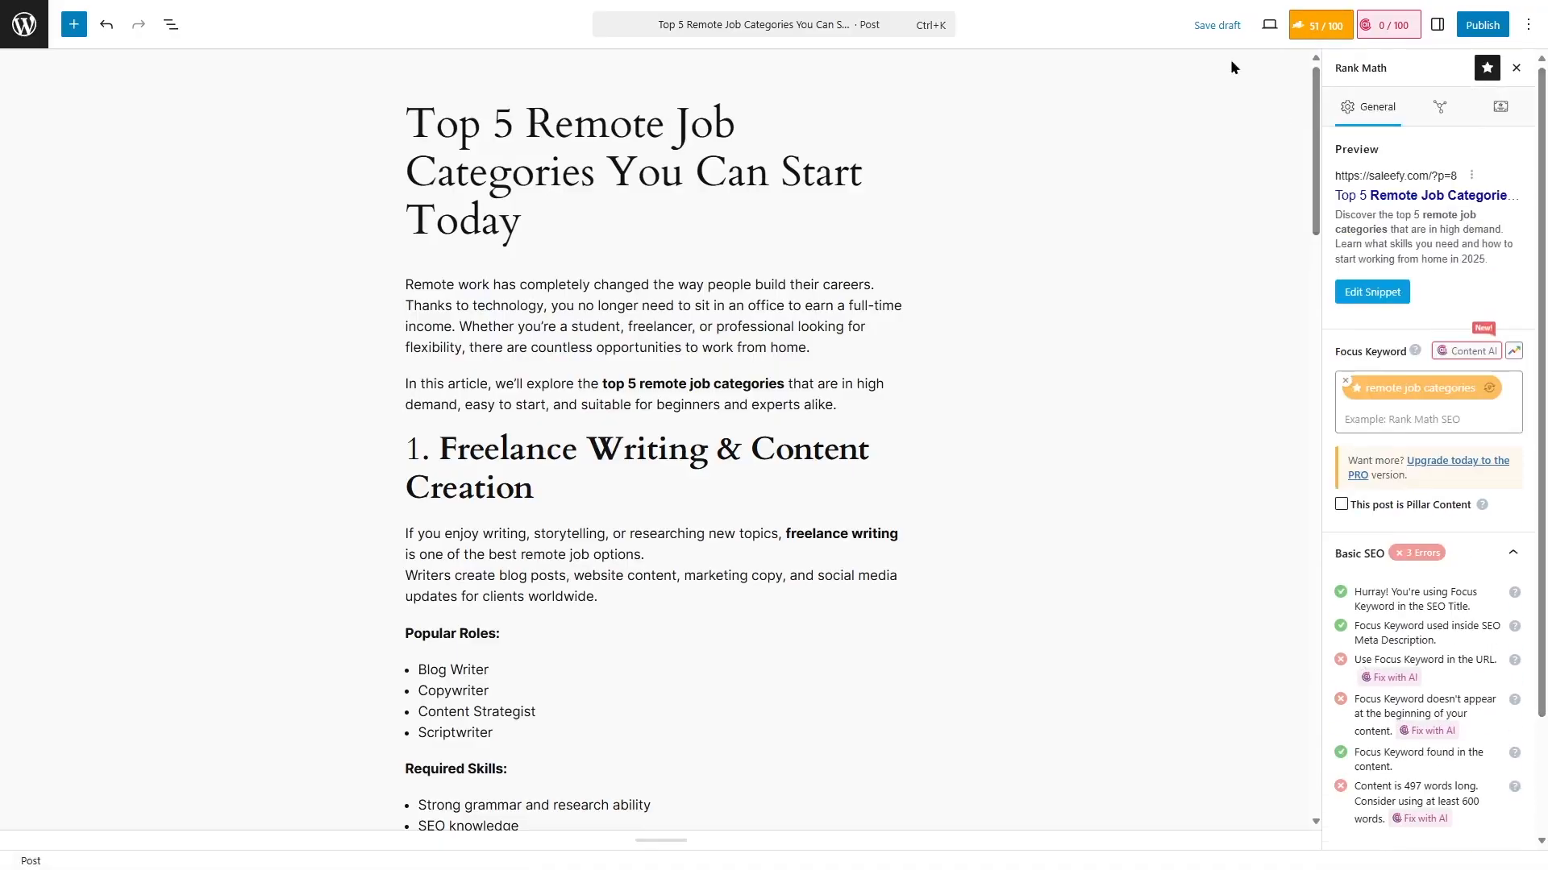
click(1207, 26)
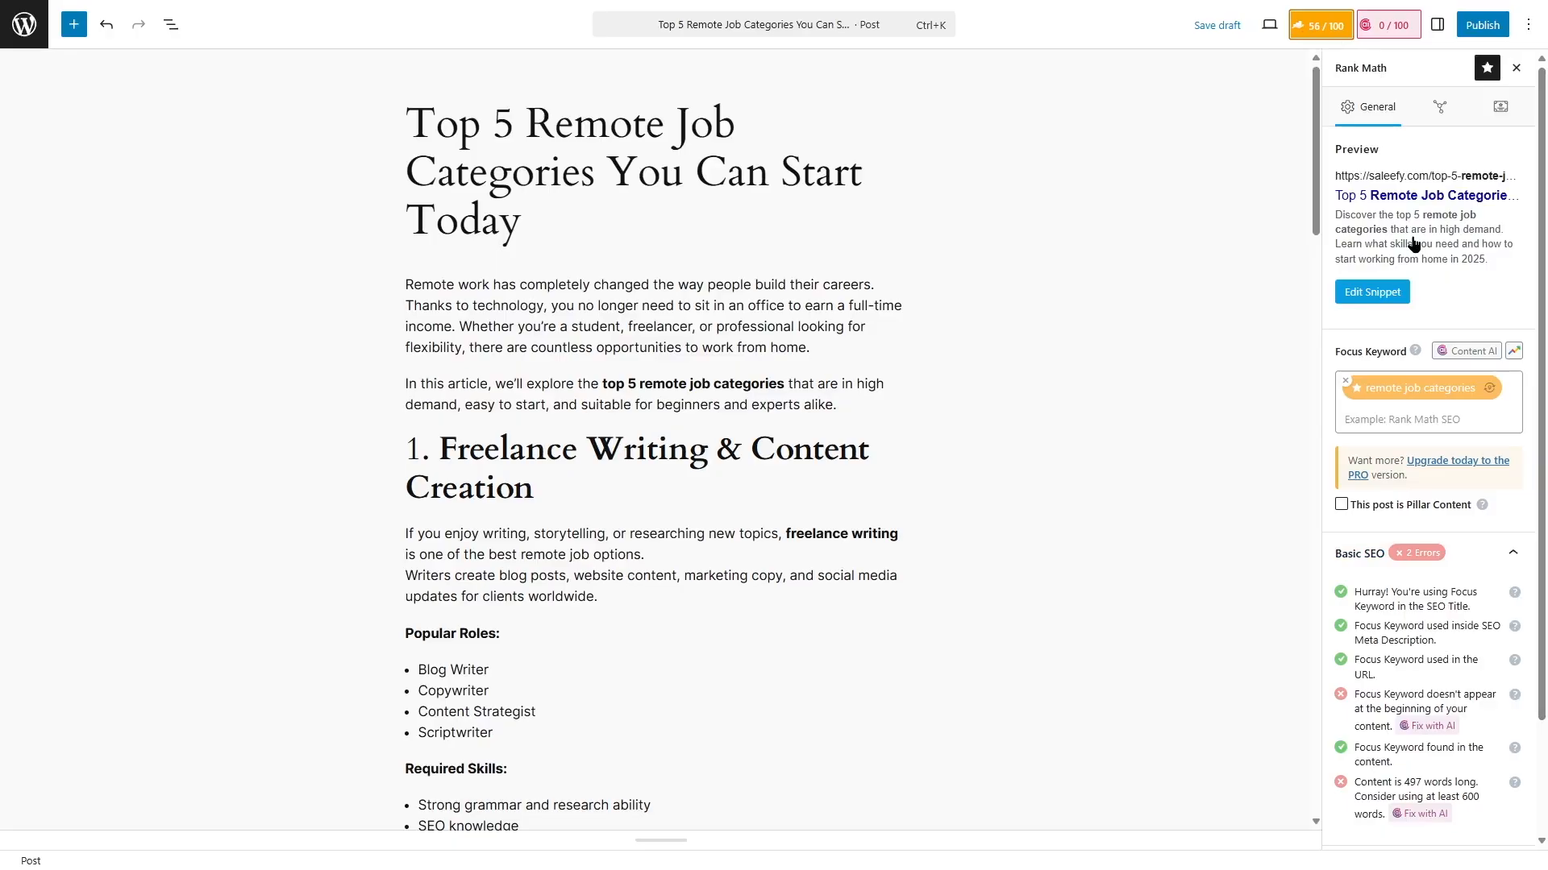
click(1443, 177)
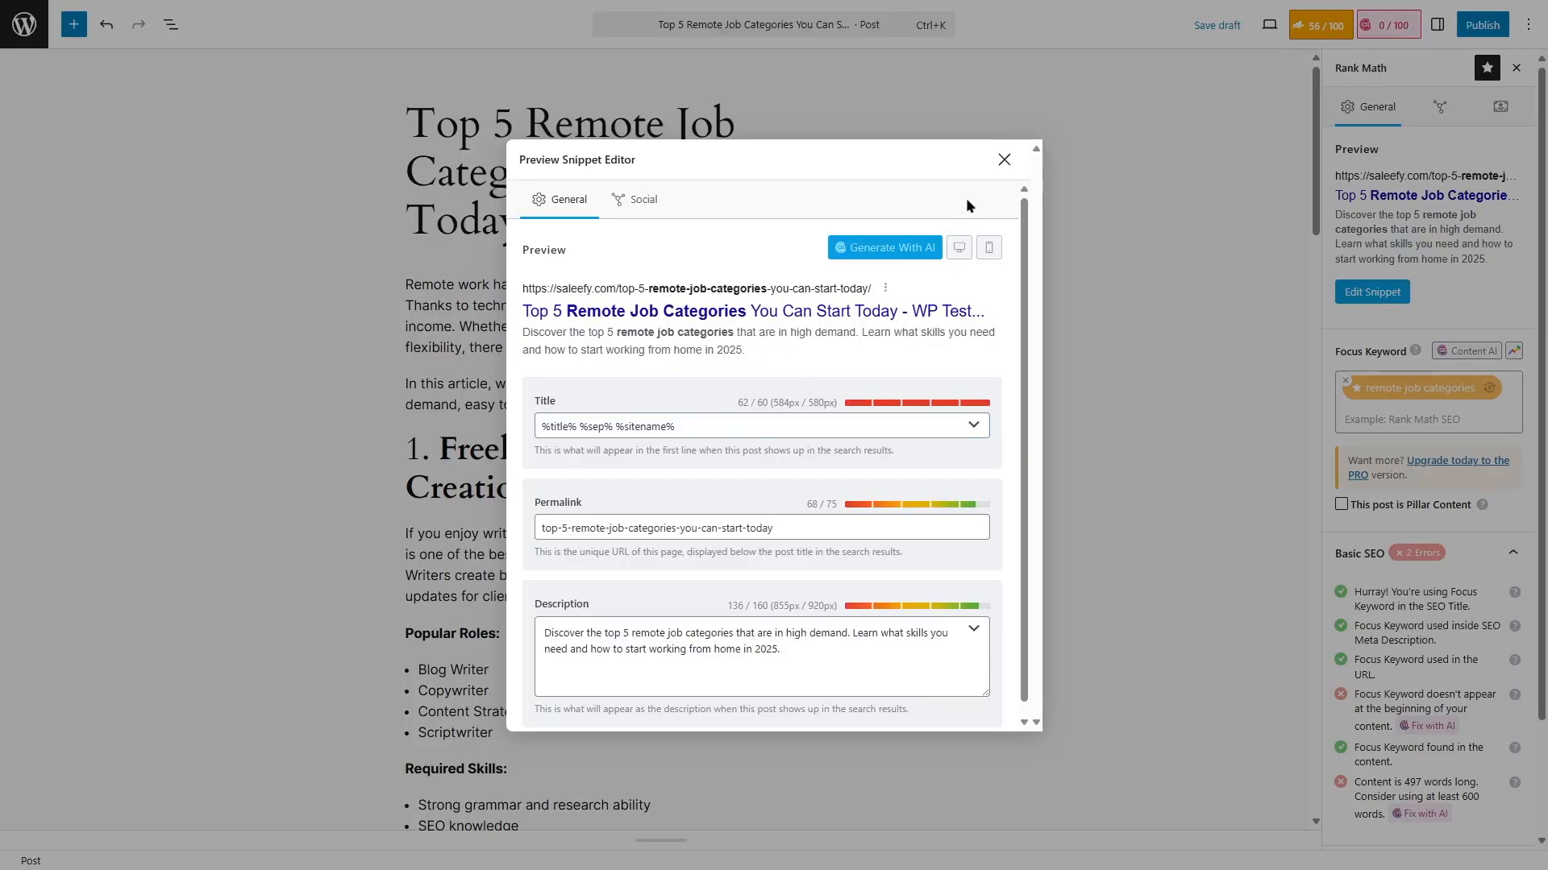
Leave the snippet editor and save the site's permalink settings with the Post name structure
click(1003, 159)
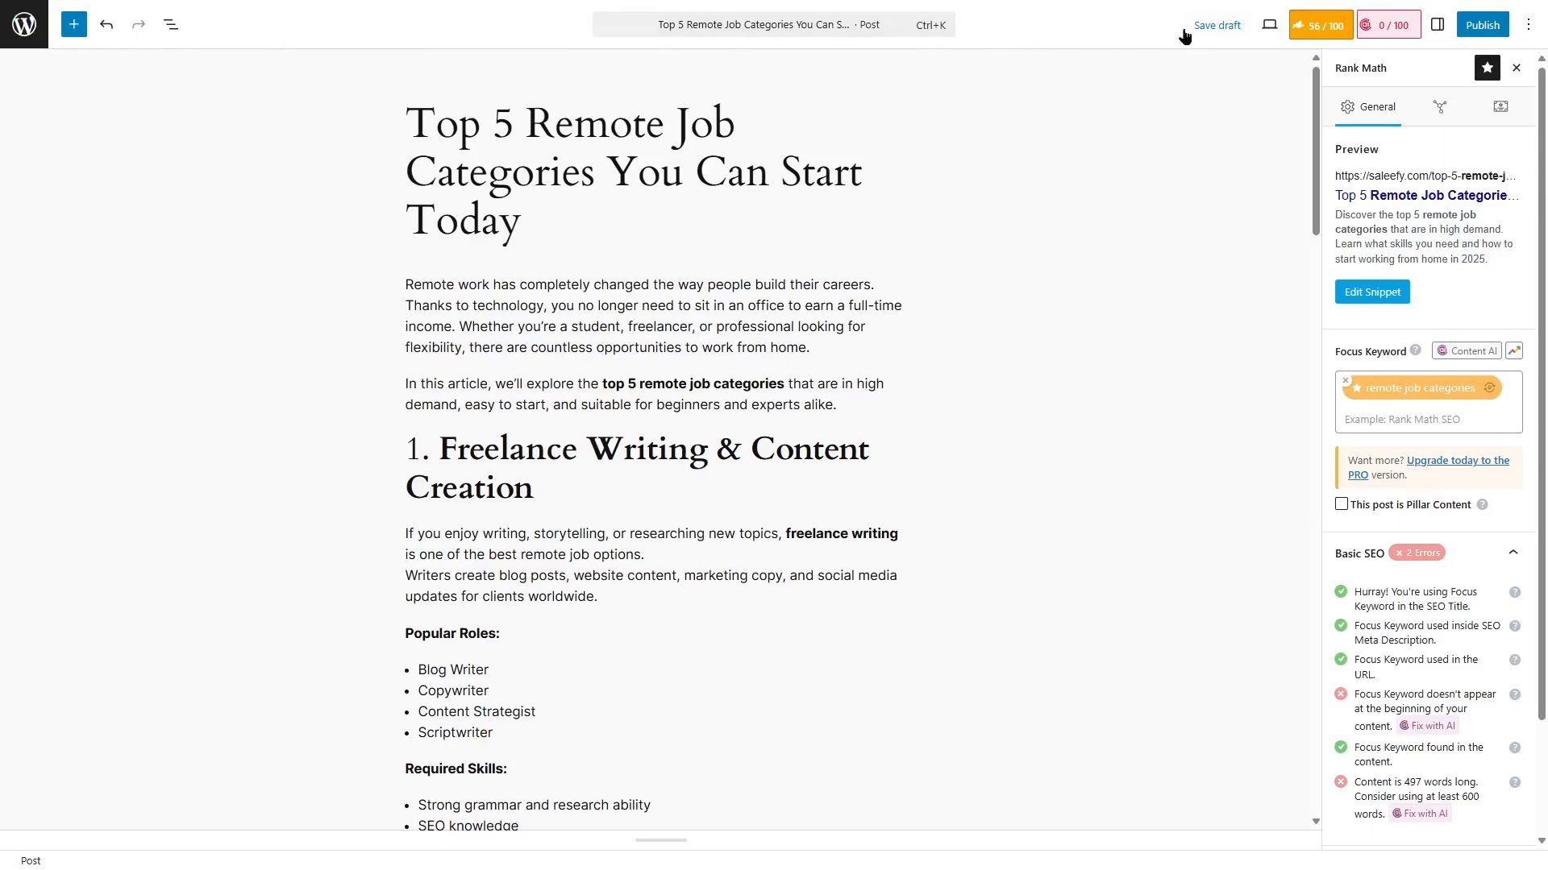
click(22, 24)
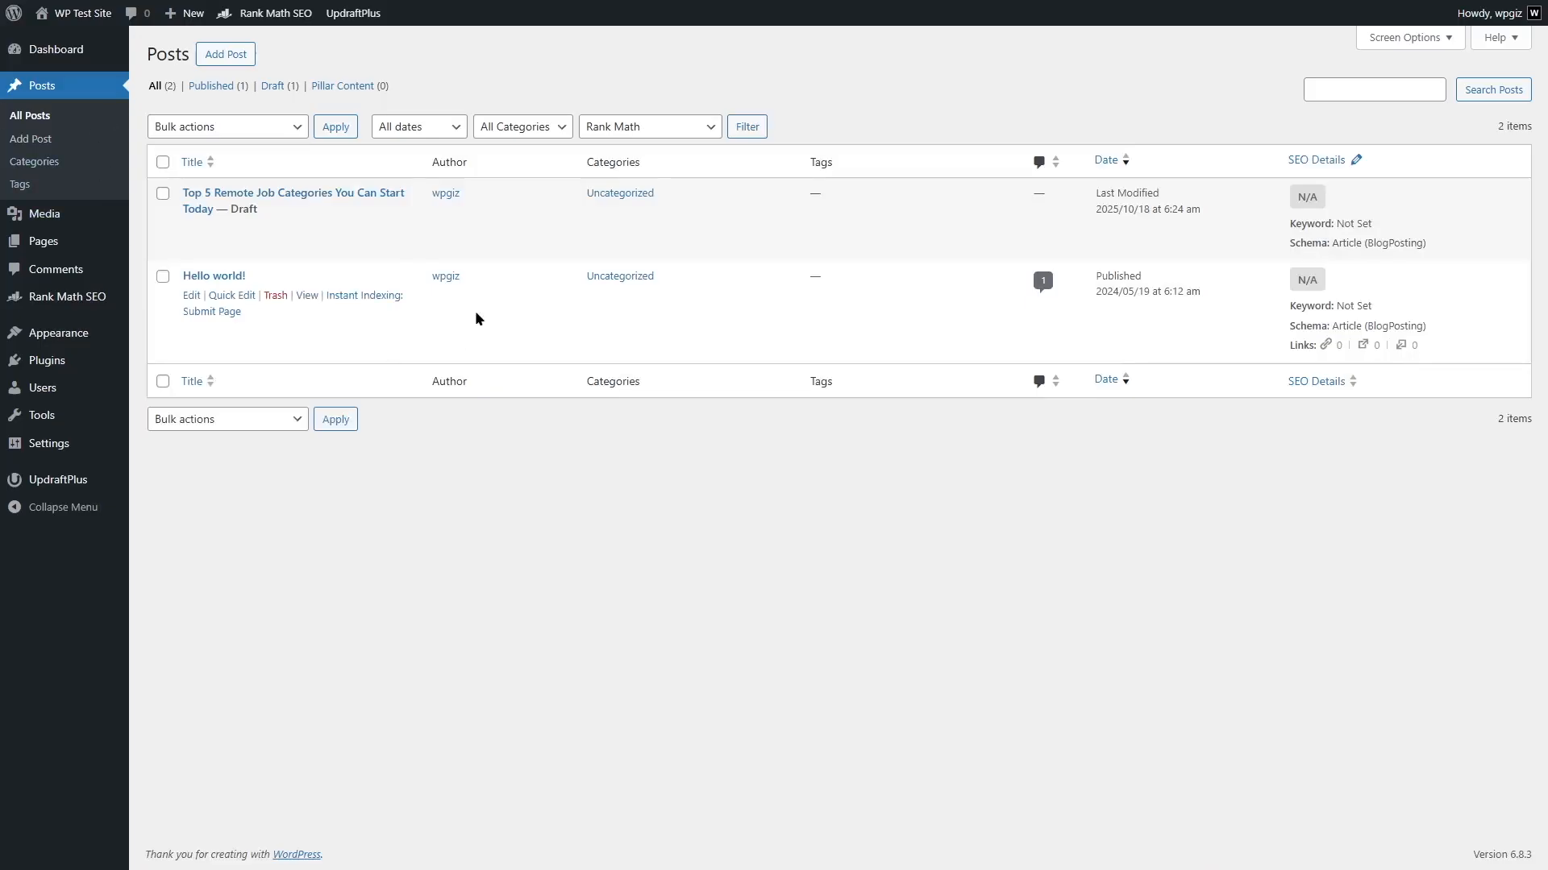
mouse_move(113, 445)
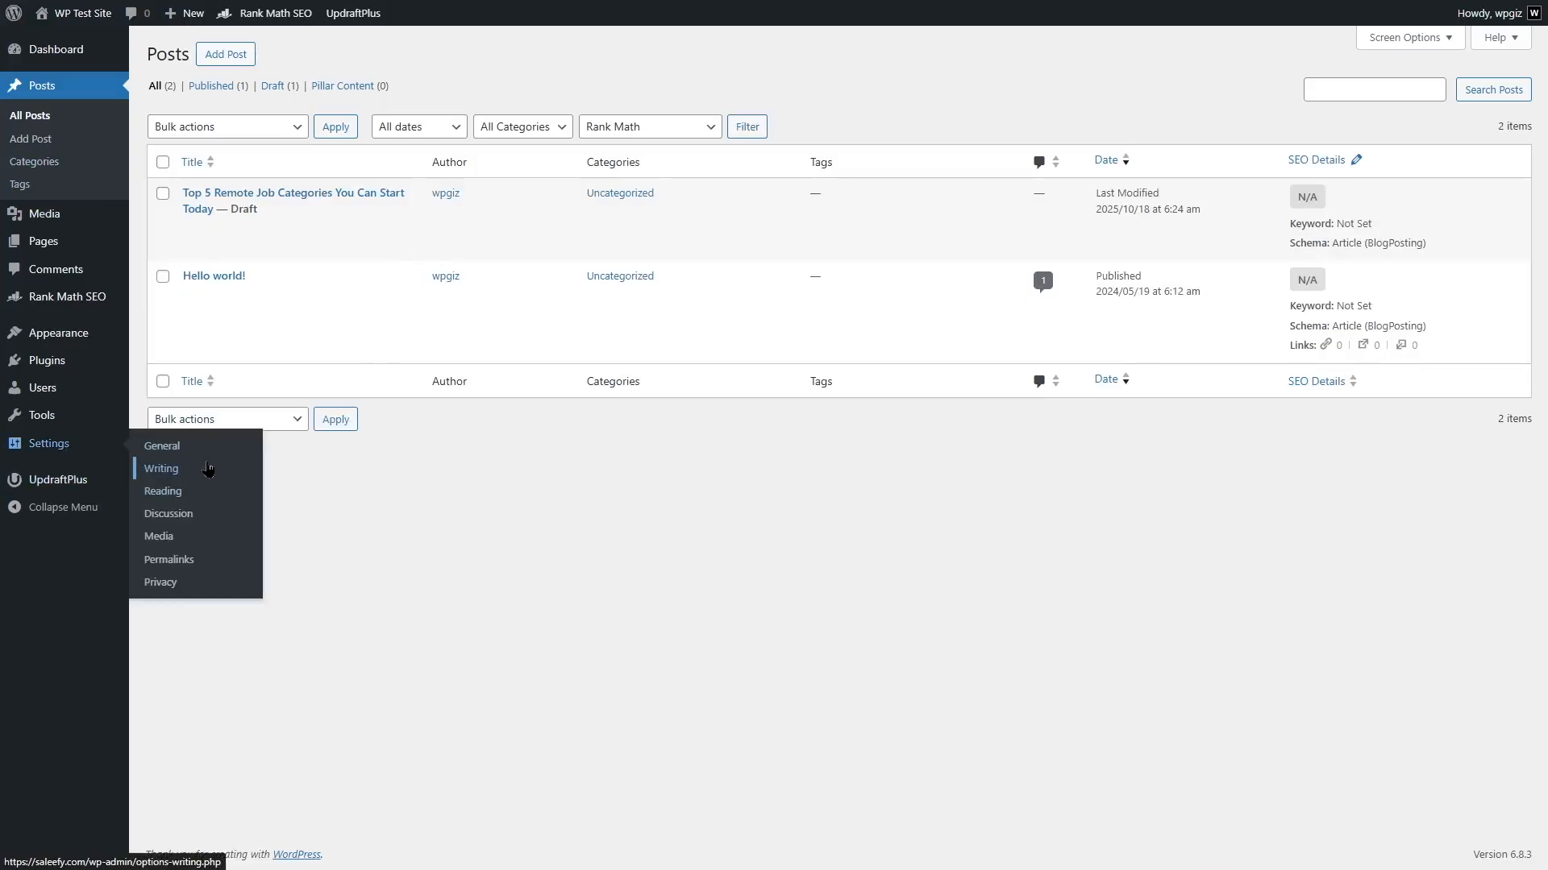
click(192, 563)
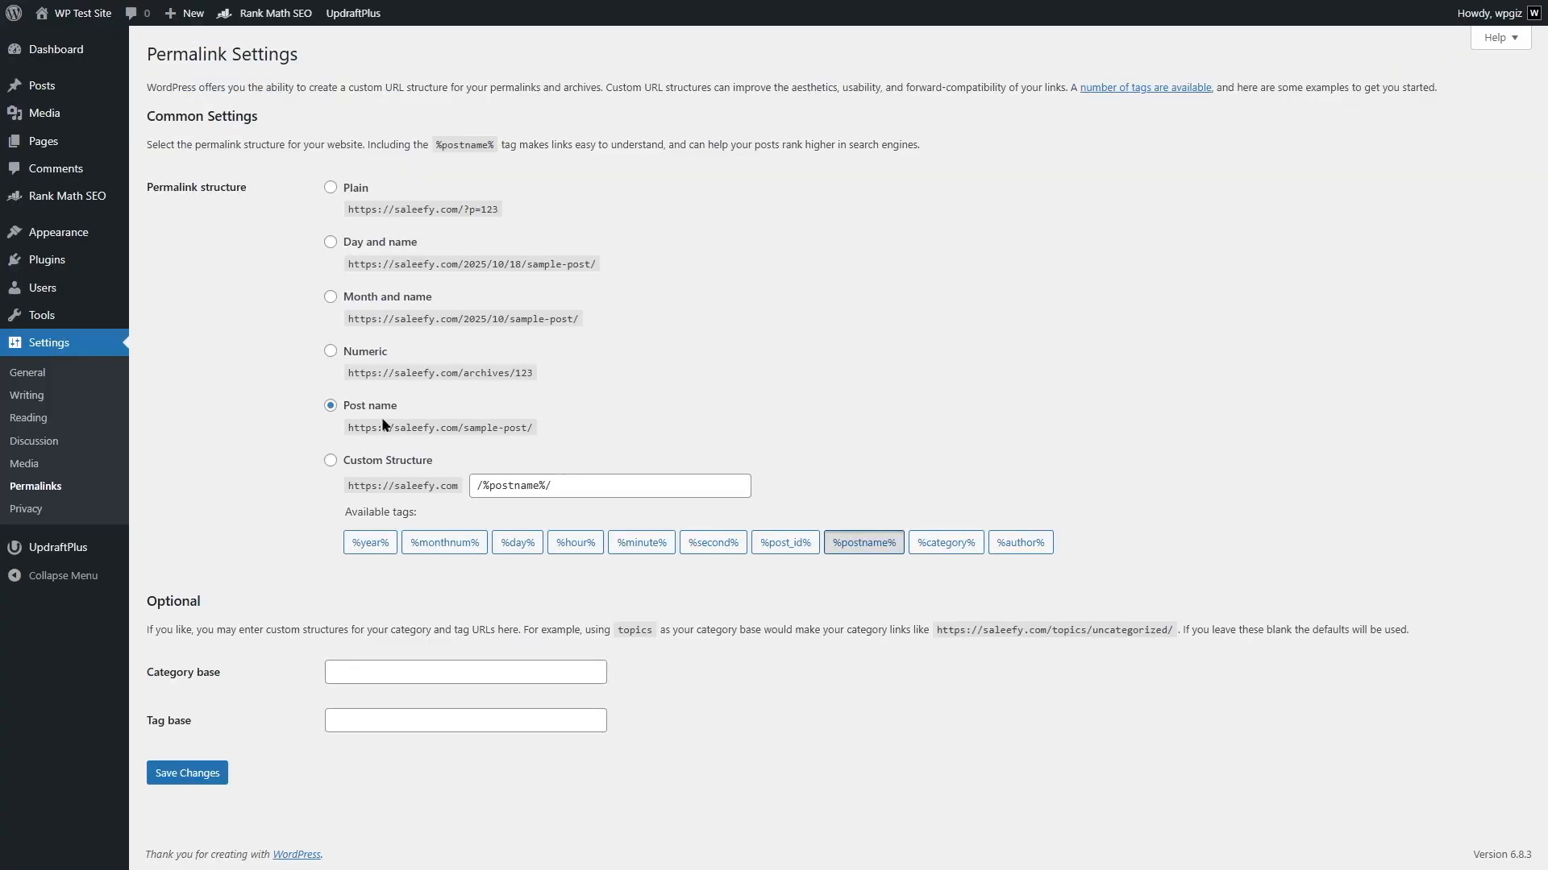
click(187, 773)
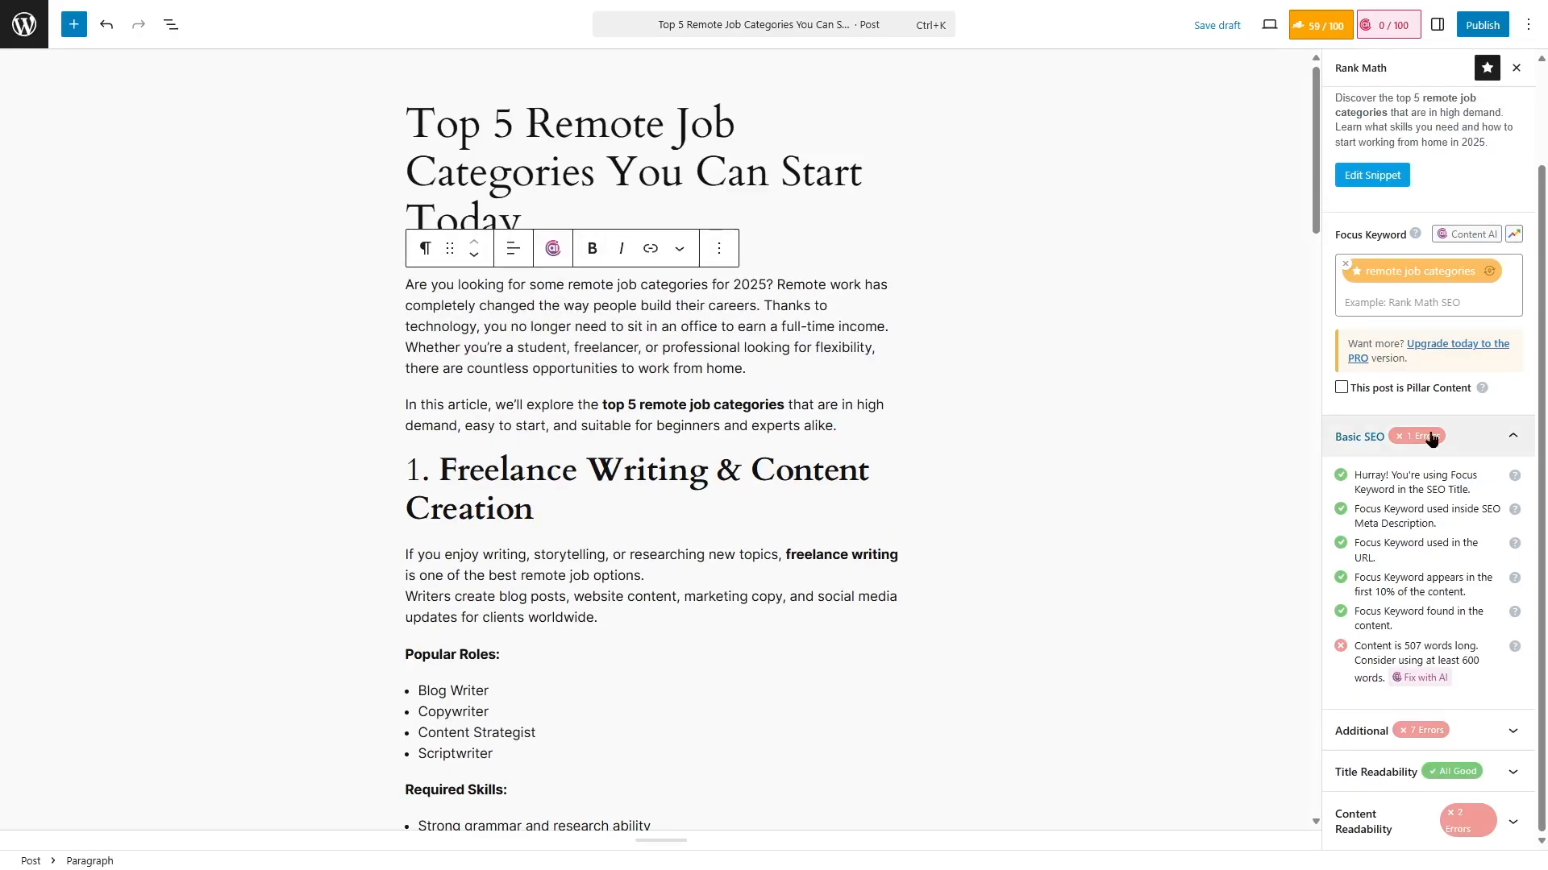
Review the post's Basic SEO checks, including the focus keyword placement and content length, and look through the article
scroll(1431, 438, up, 2)
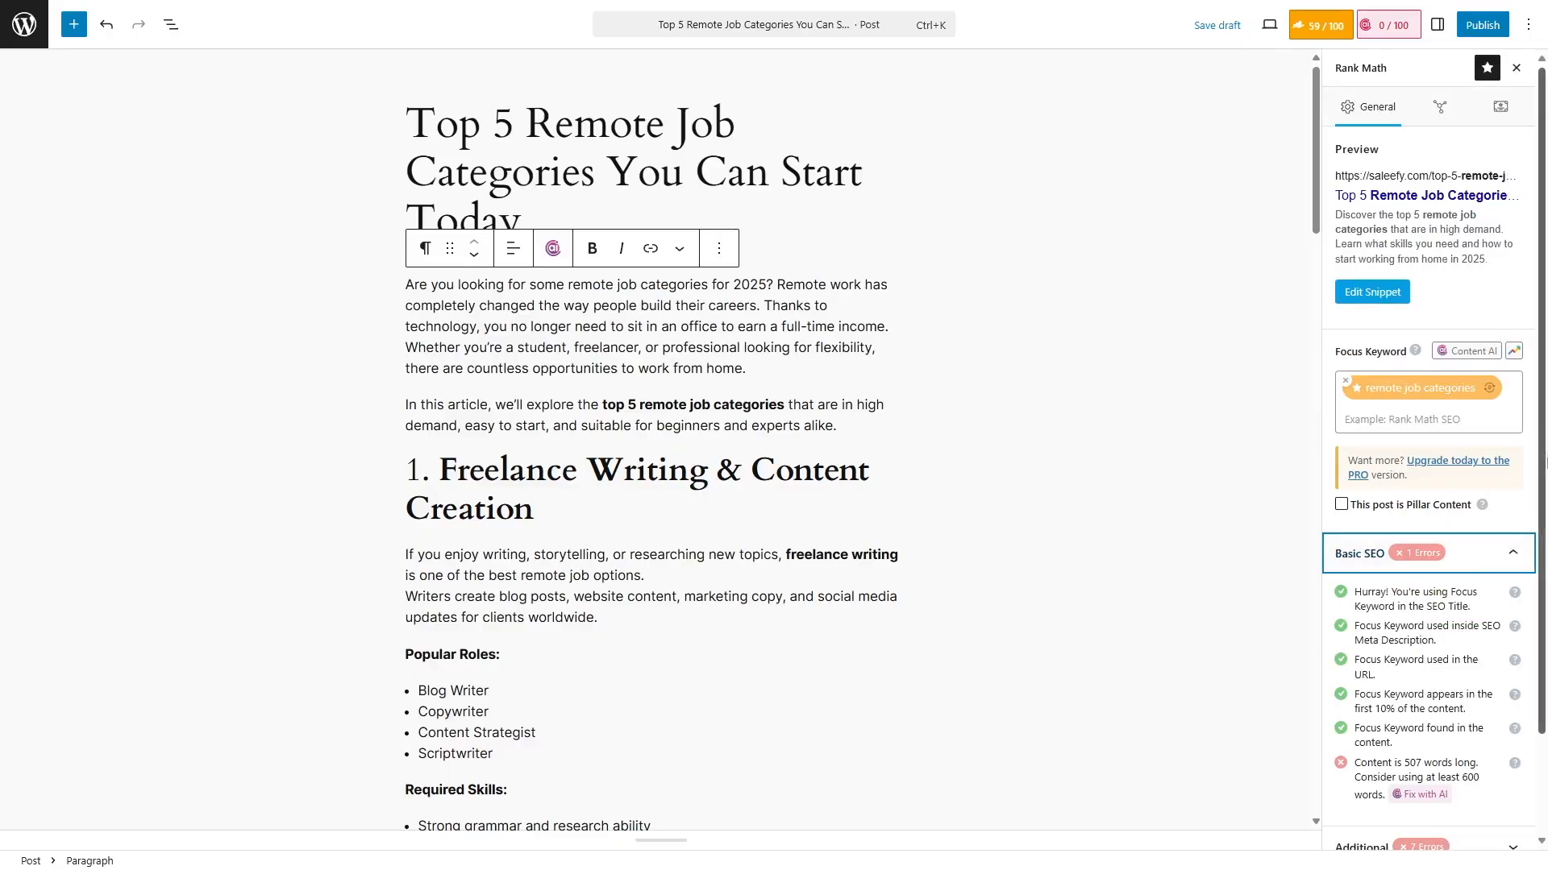
scroll(1445, 502, down, 2)
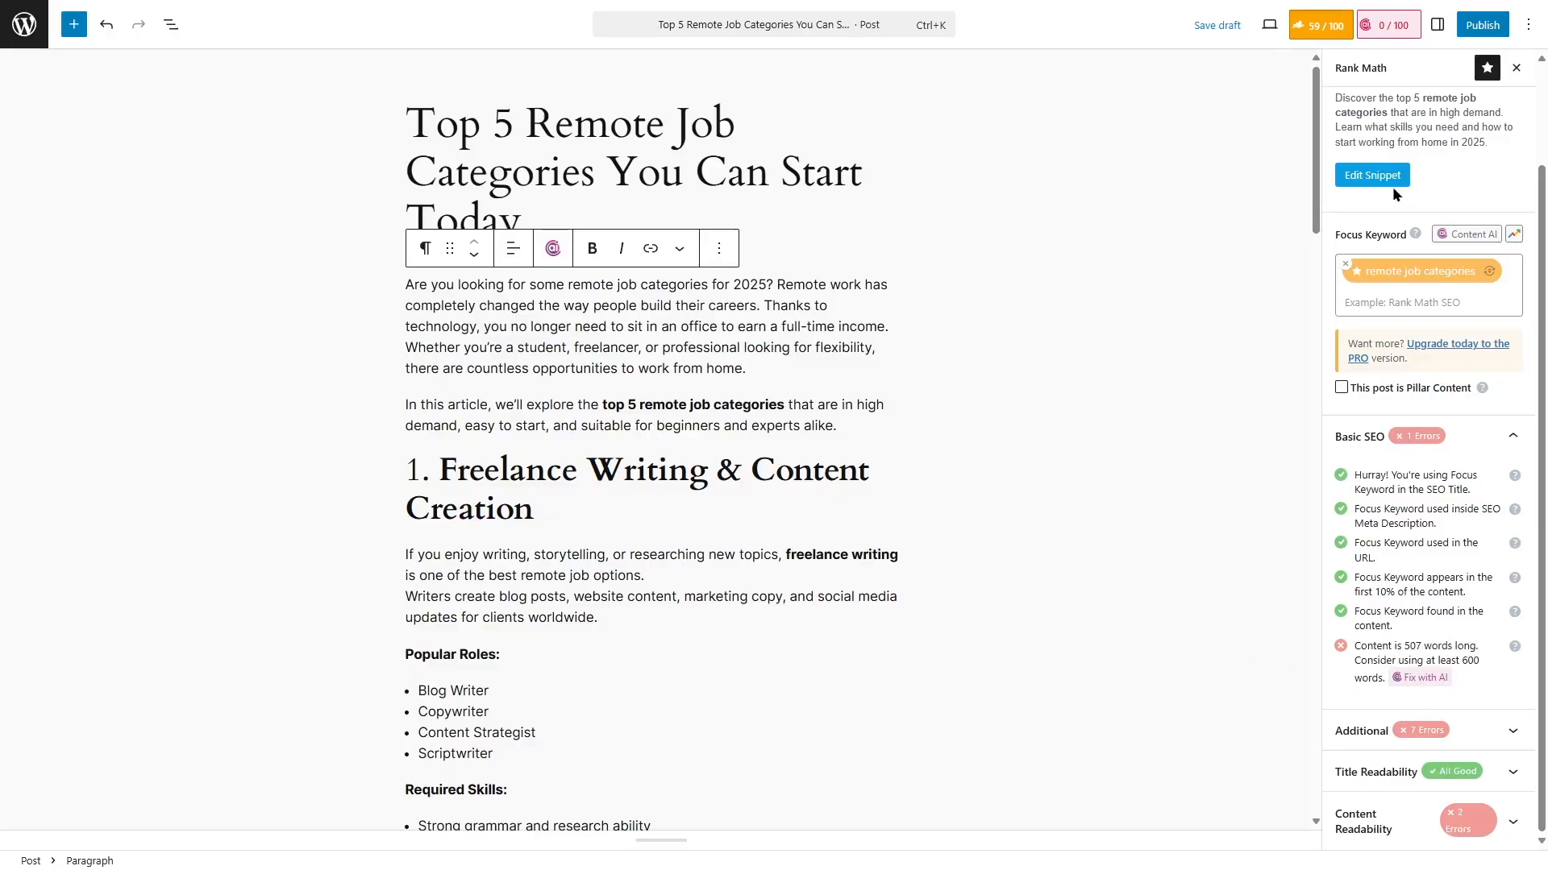
drag(1316, 173, 1295, 781)
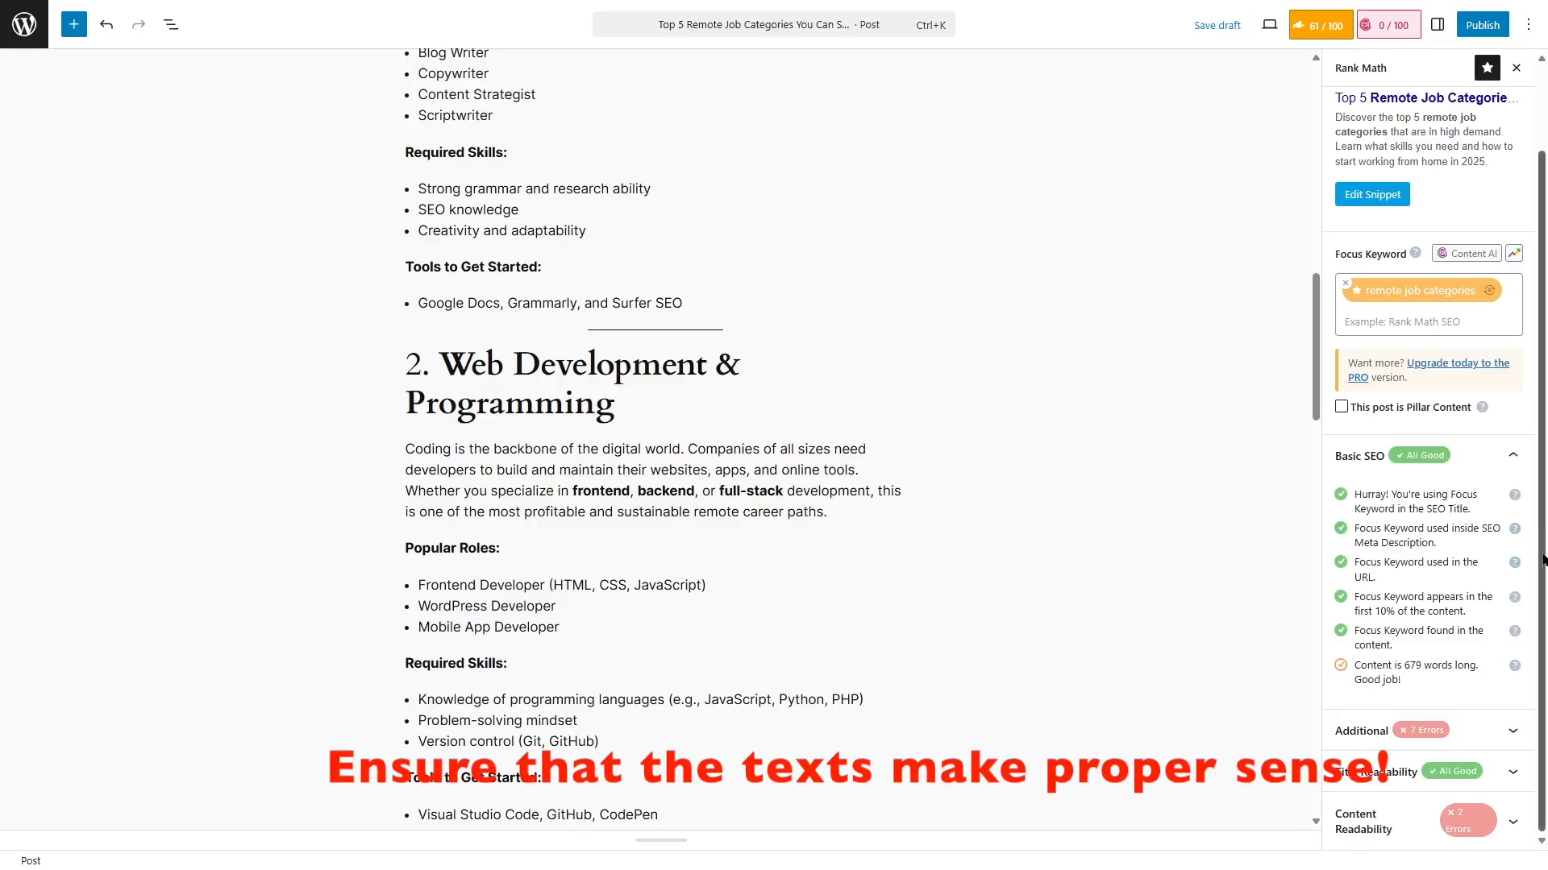
Examine the Additional SEO checks and highlight the focus keyword in the "Key Benefits for Employees and Remote job categories" subheading
click(1510, 462)
click(1510, 590)
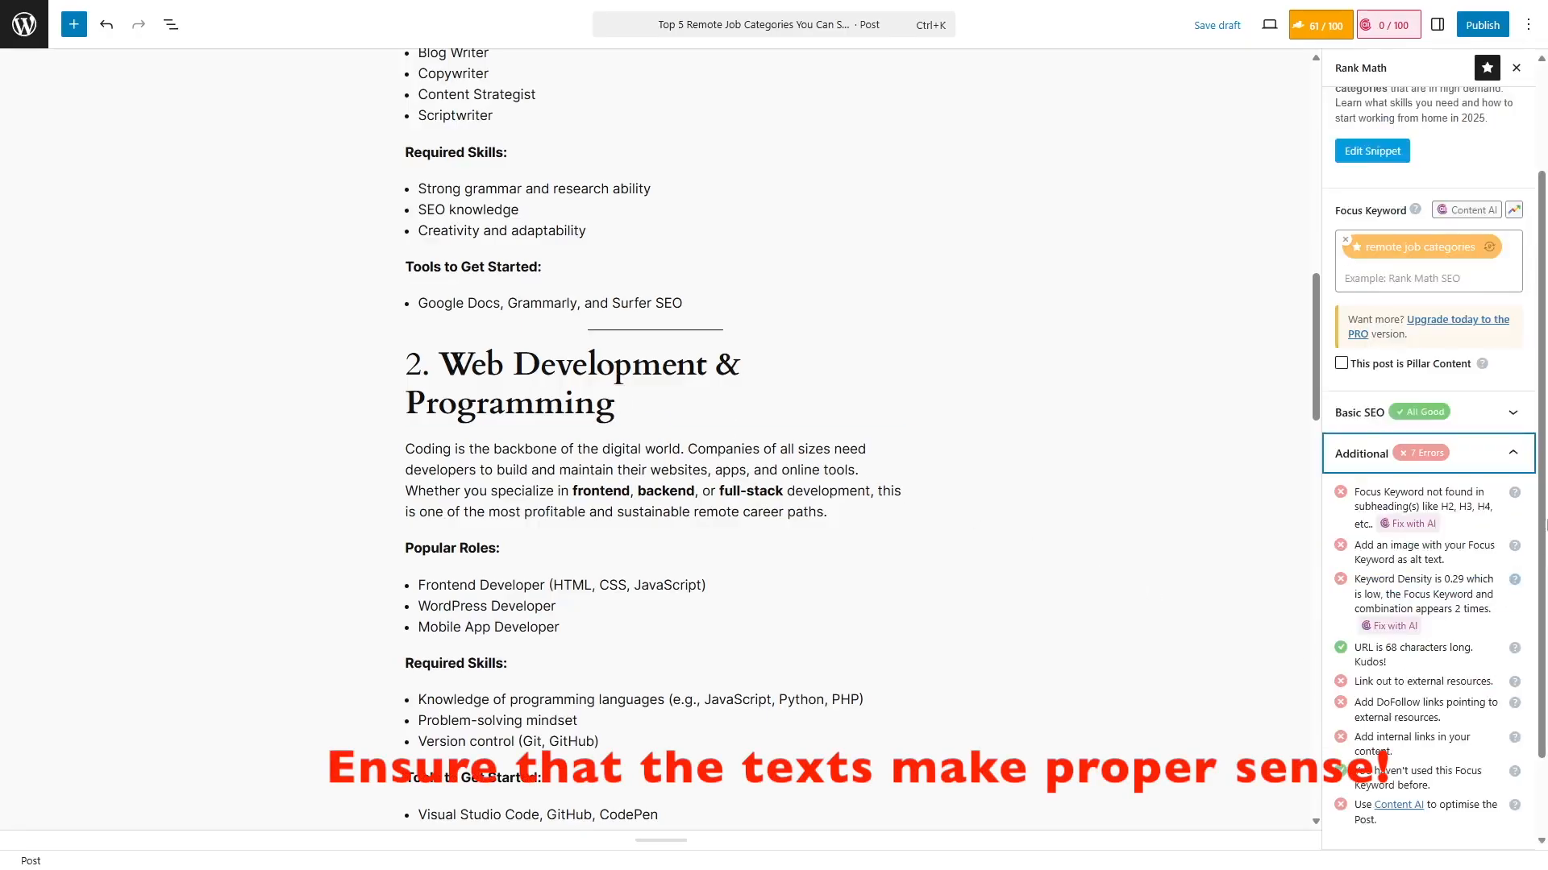
scroll(1509, 483, down, 1)
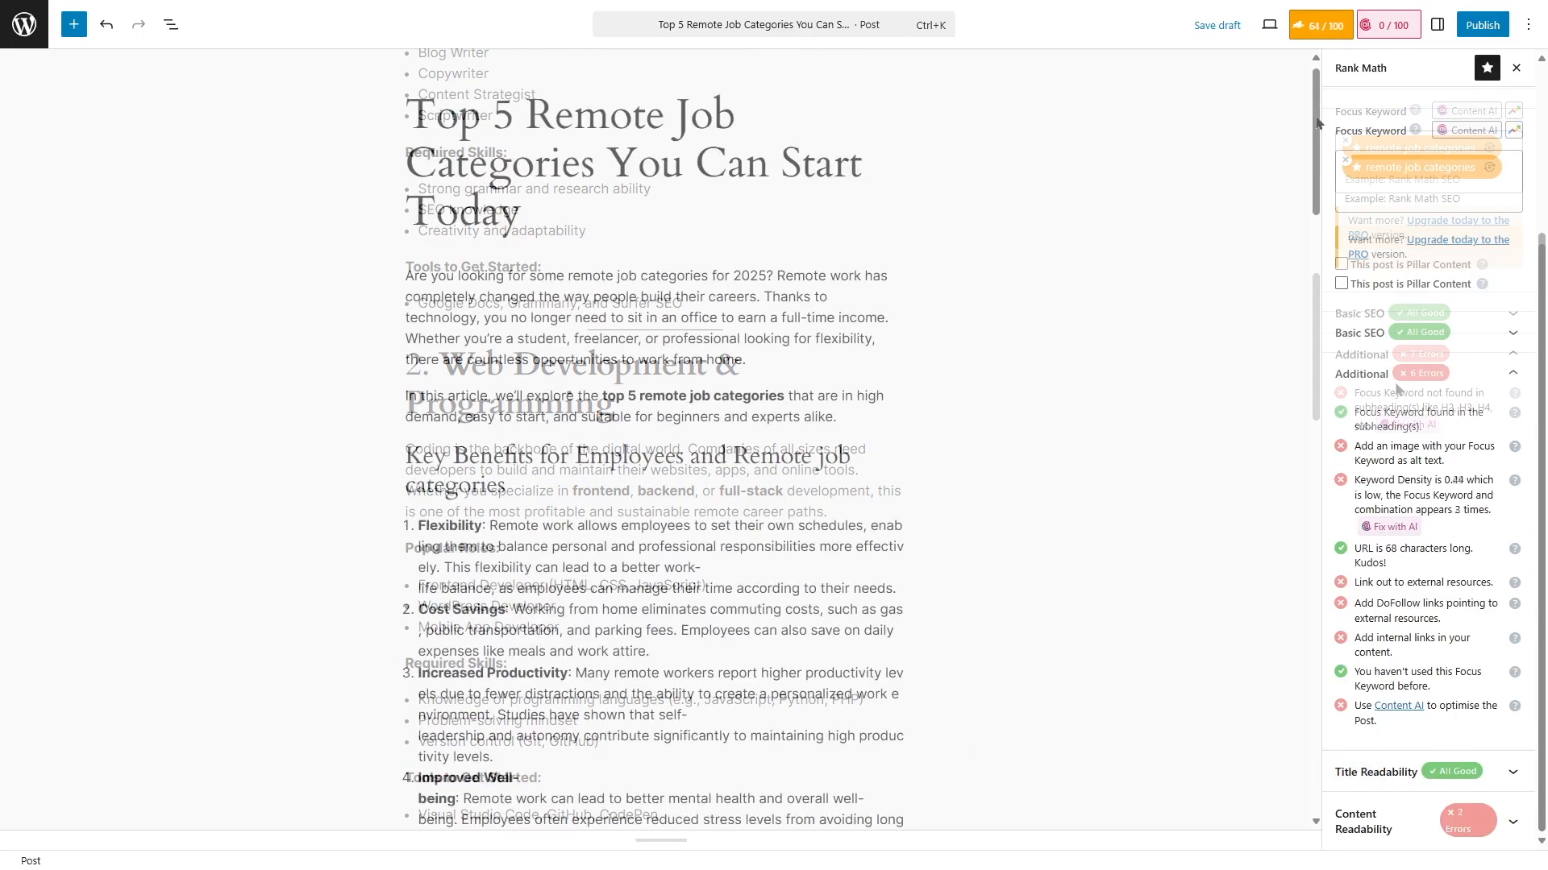
drag(407, 456, 510, 485)
click(733, 455)
drag(732, 455, 739, 483)
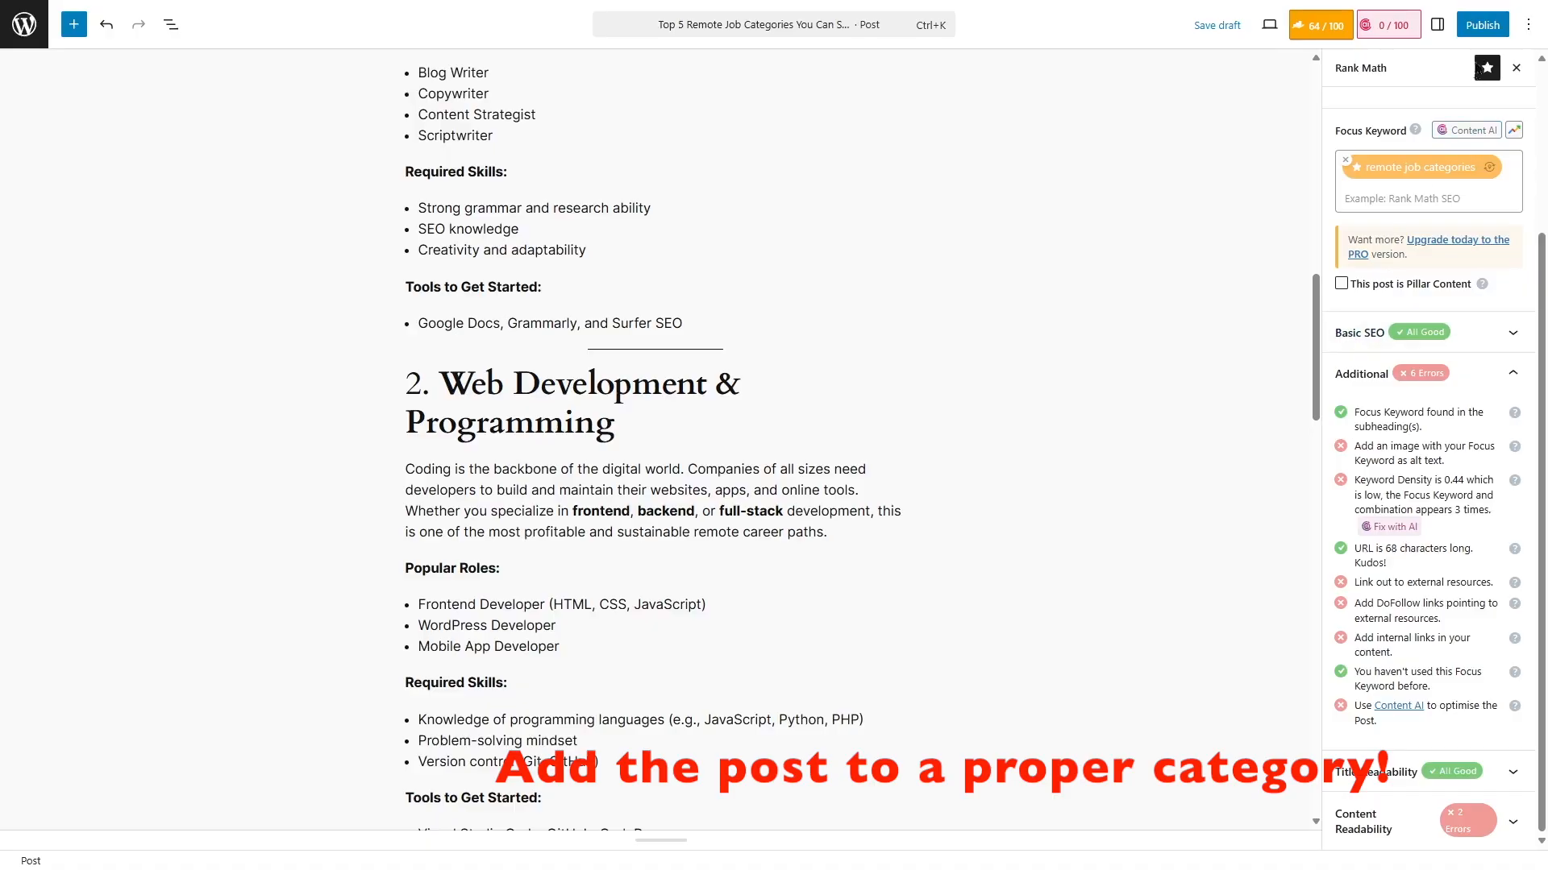
Publish the "Top 5 Remote Job Categories You Can Start Today" post and view it on the live site
click(1481, 25)
click(1480, 31)
click(153, 839)
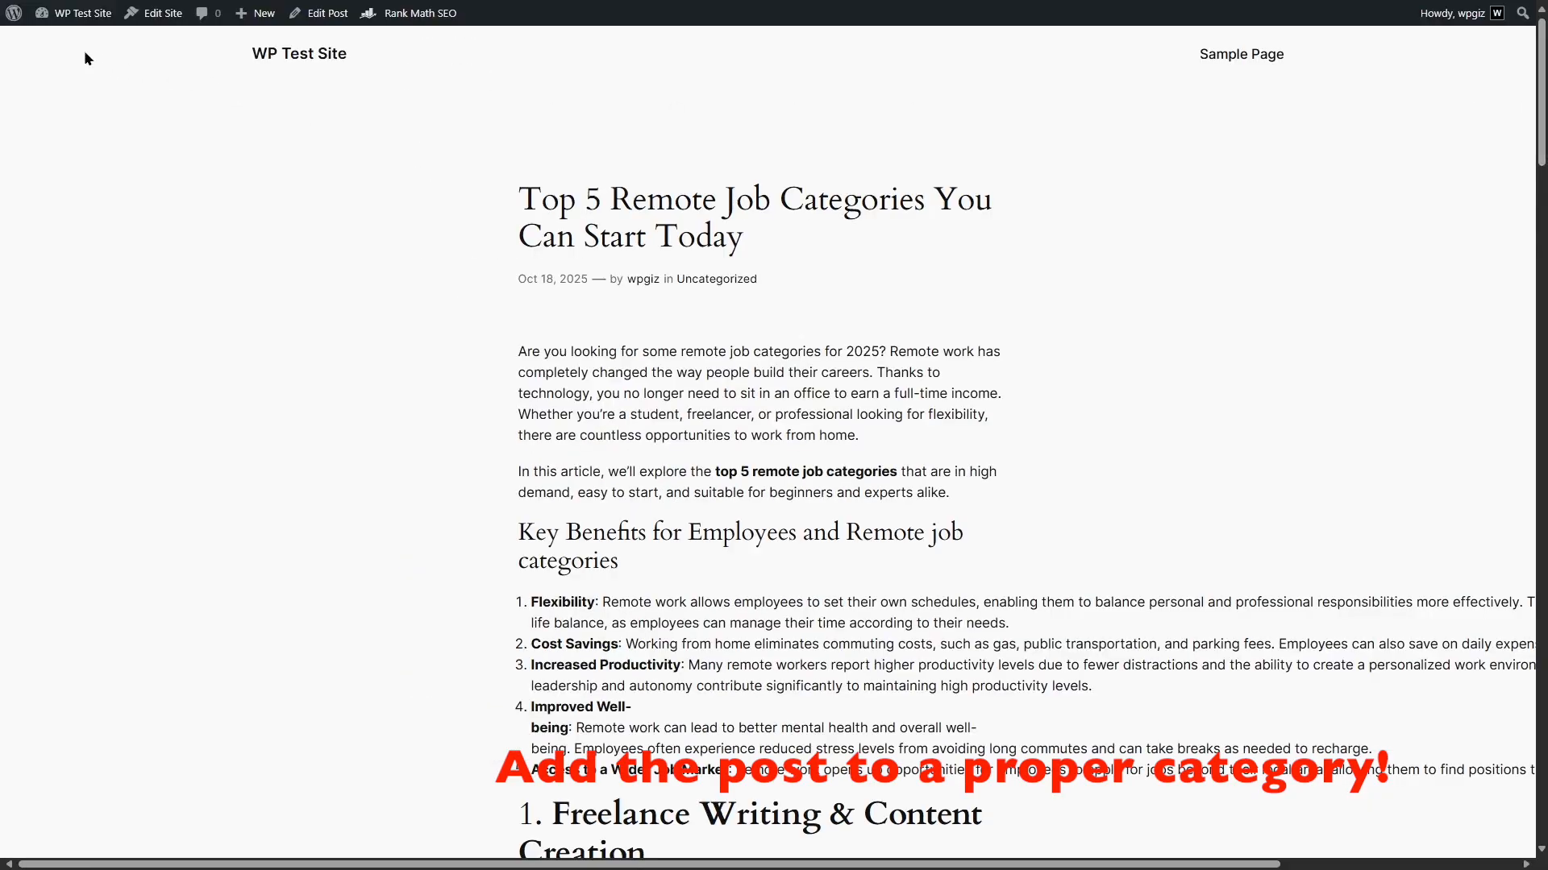